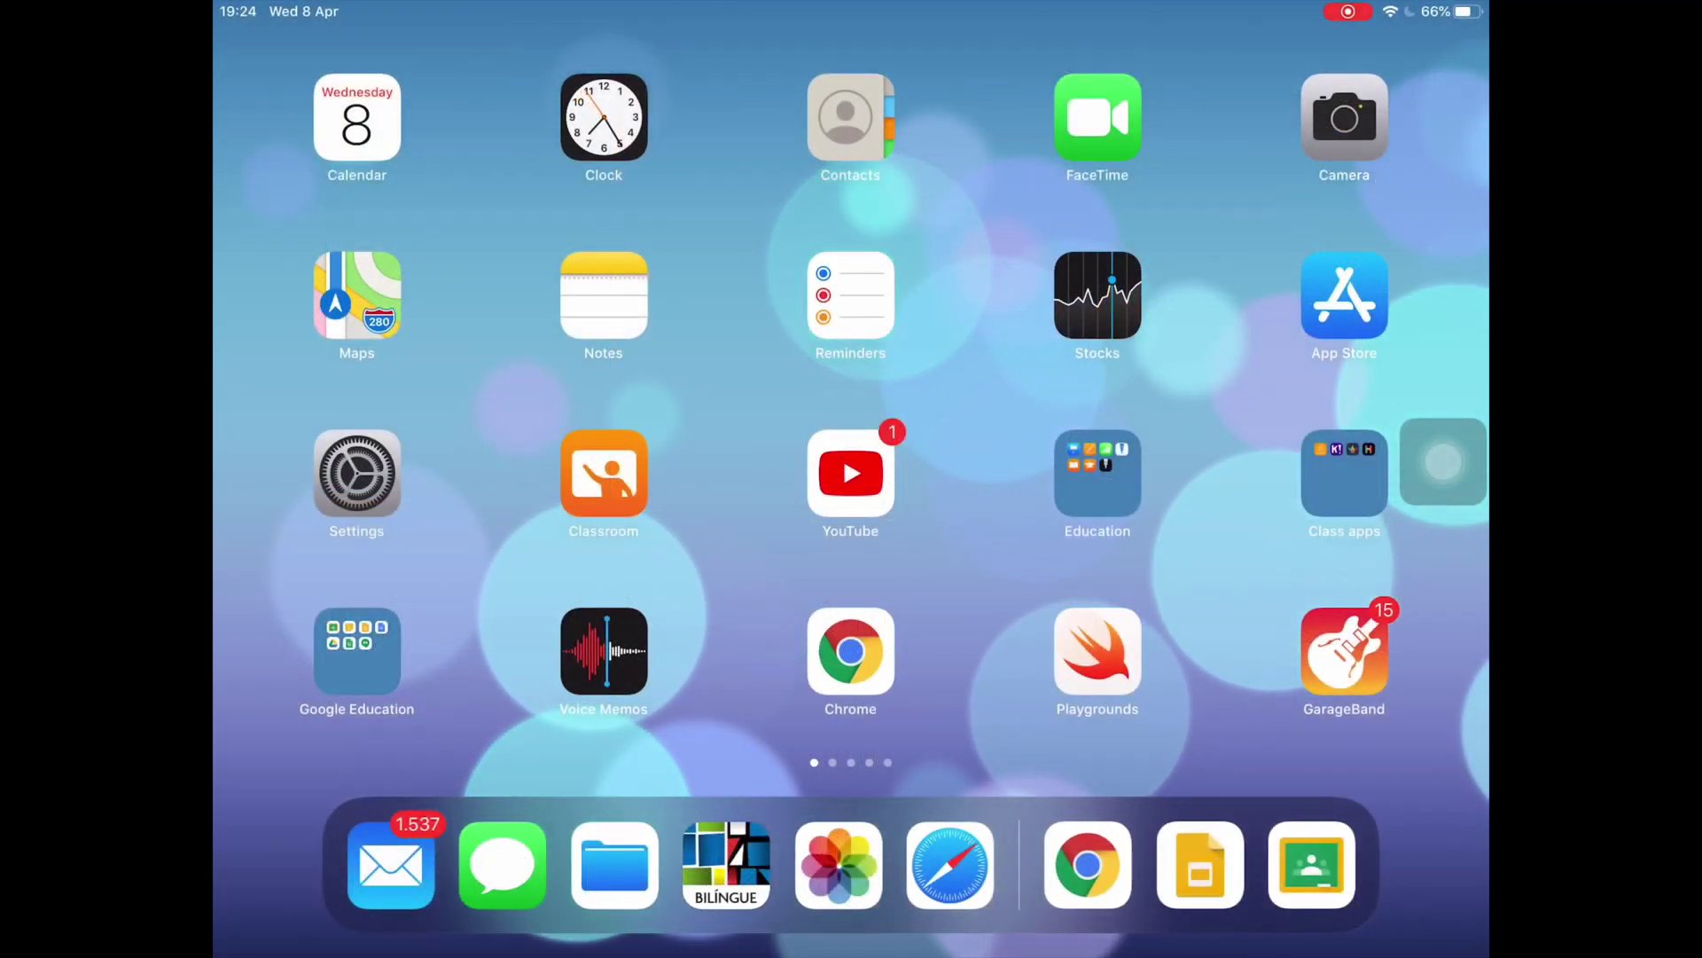
- Open the Google Education folder on the Home Screen and launch Classroom
left_click_drag(1443, 461, 254, 596)
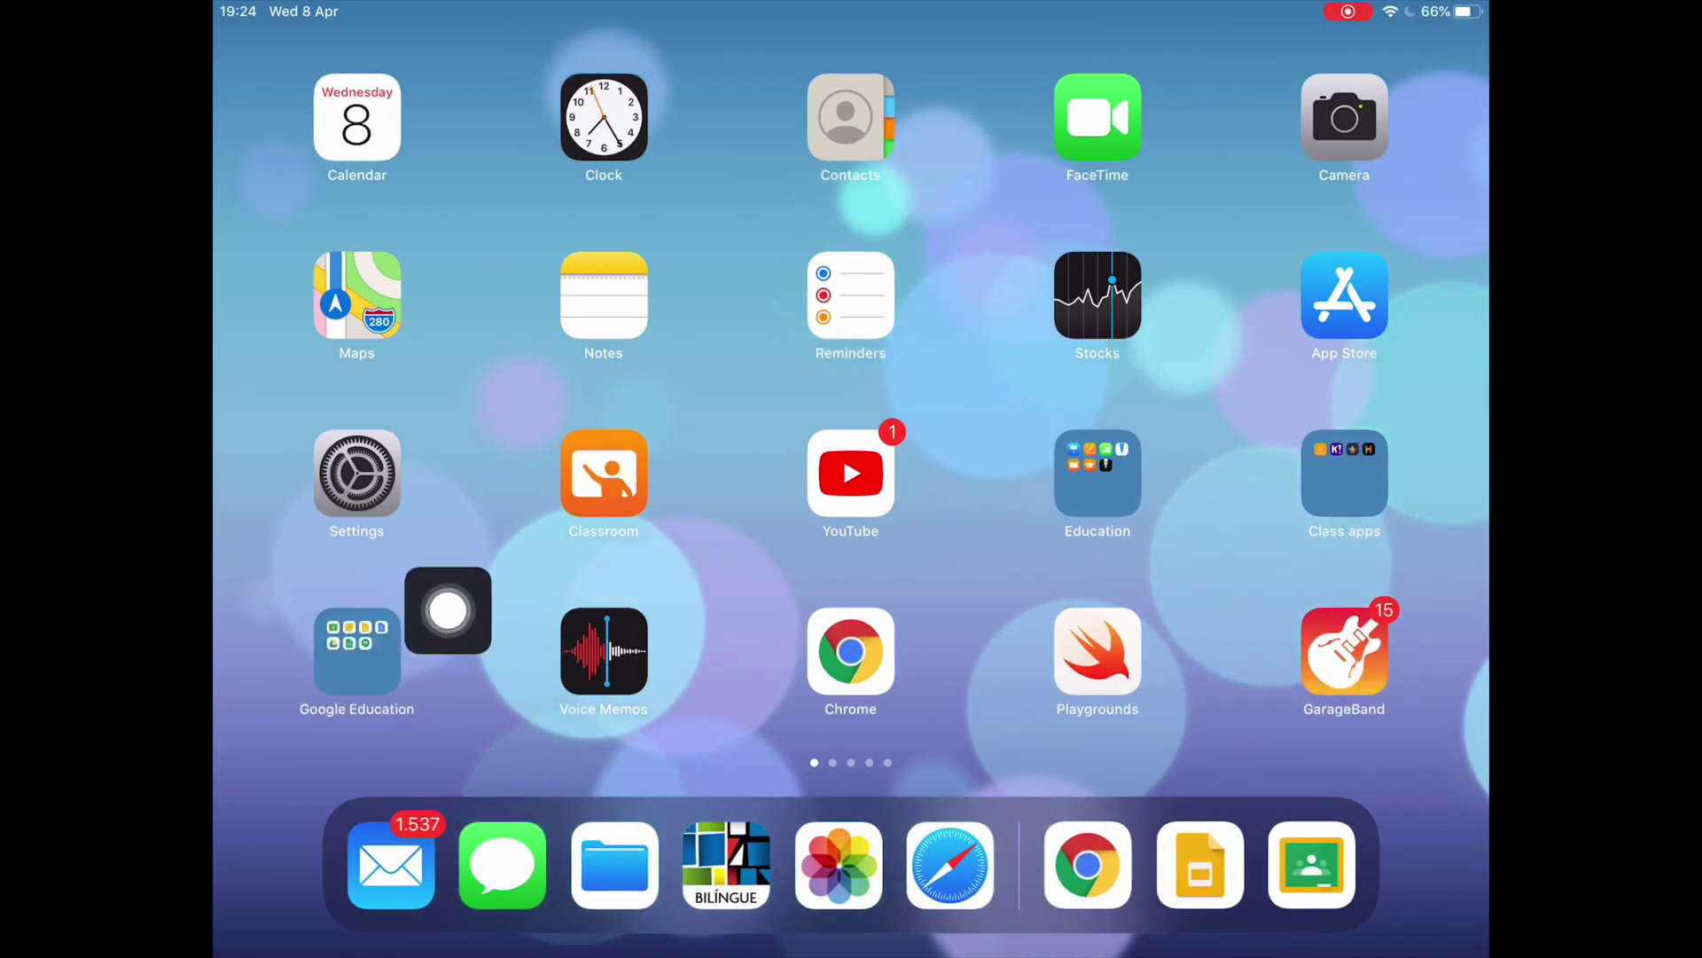
left_click(357, 650)
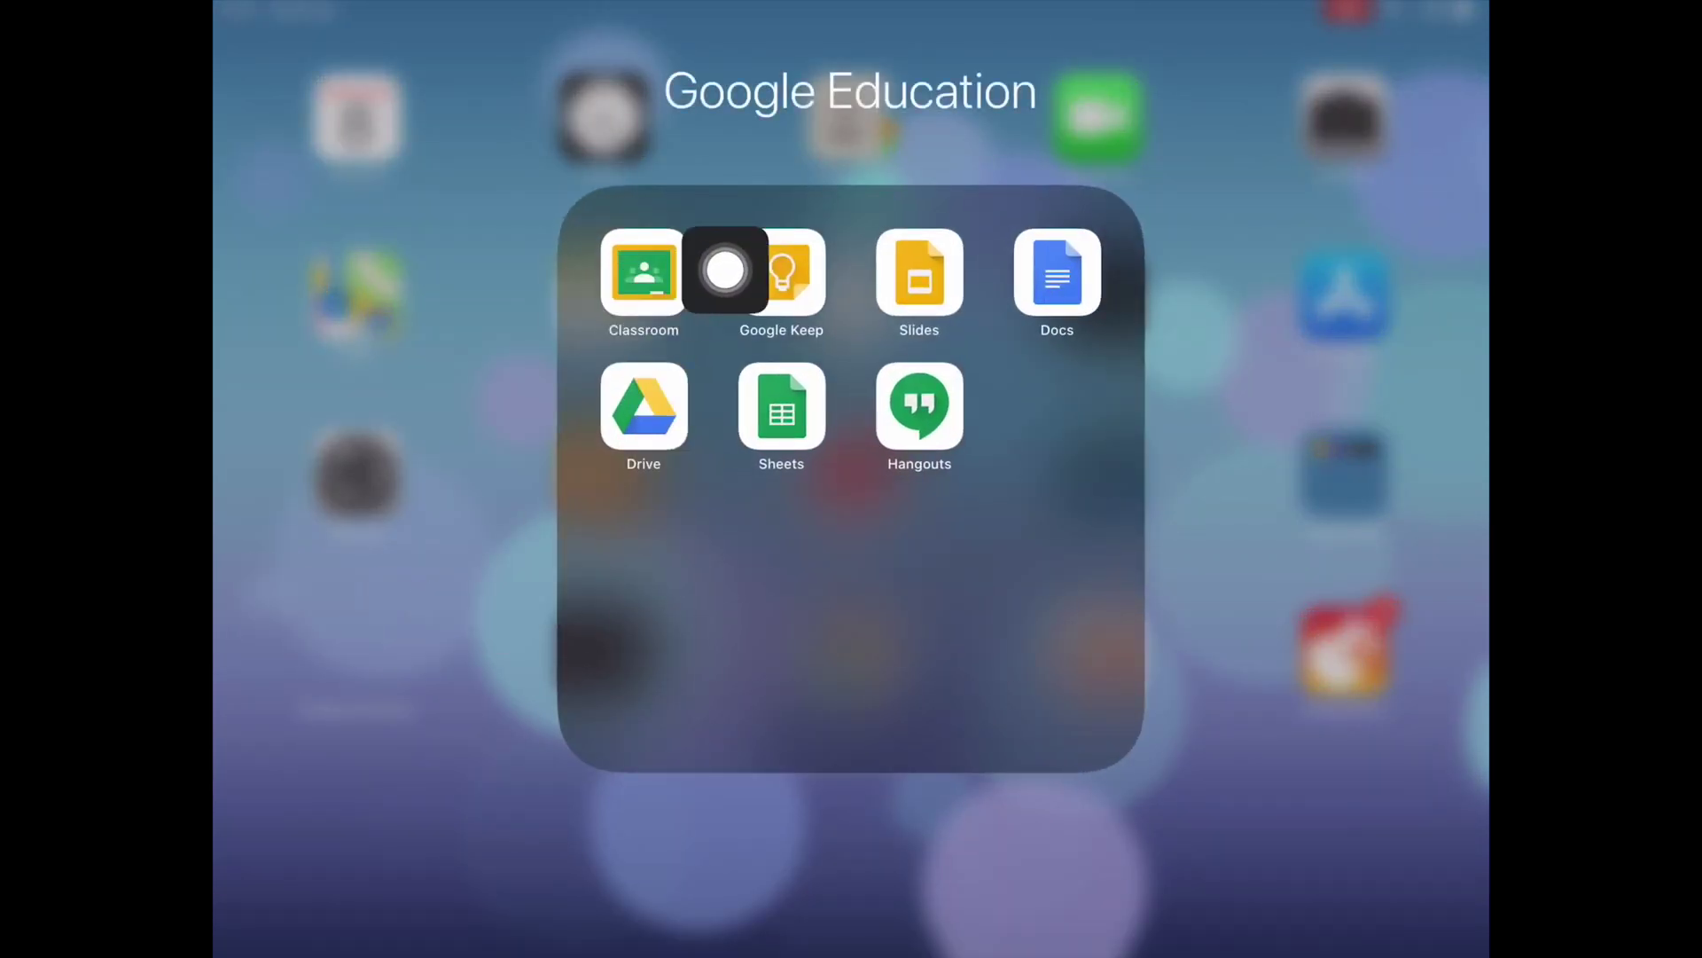
left_click_drag(258, 596, 767, 142)
left_click(644, 271)
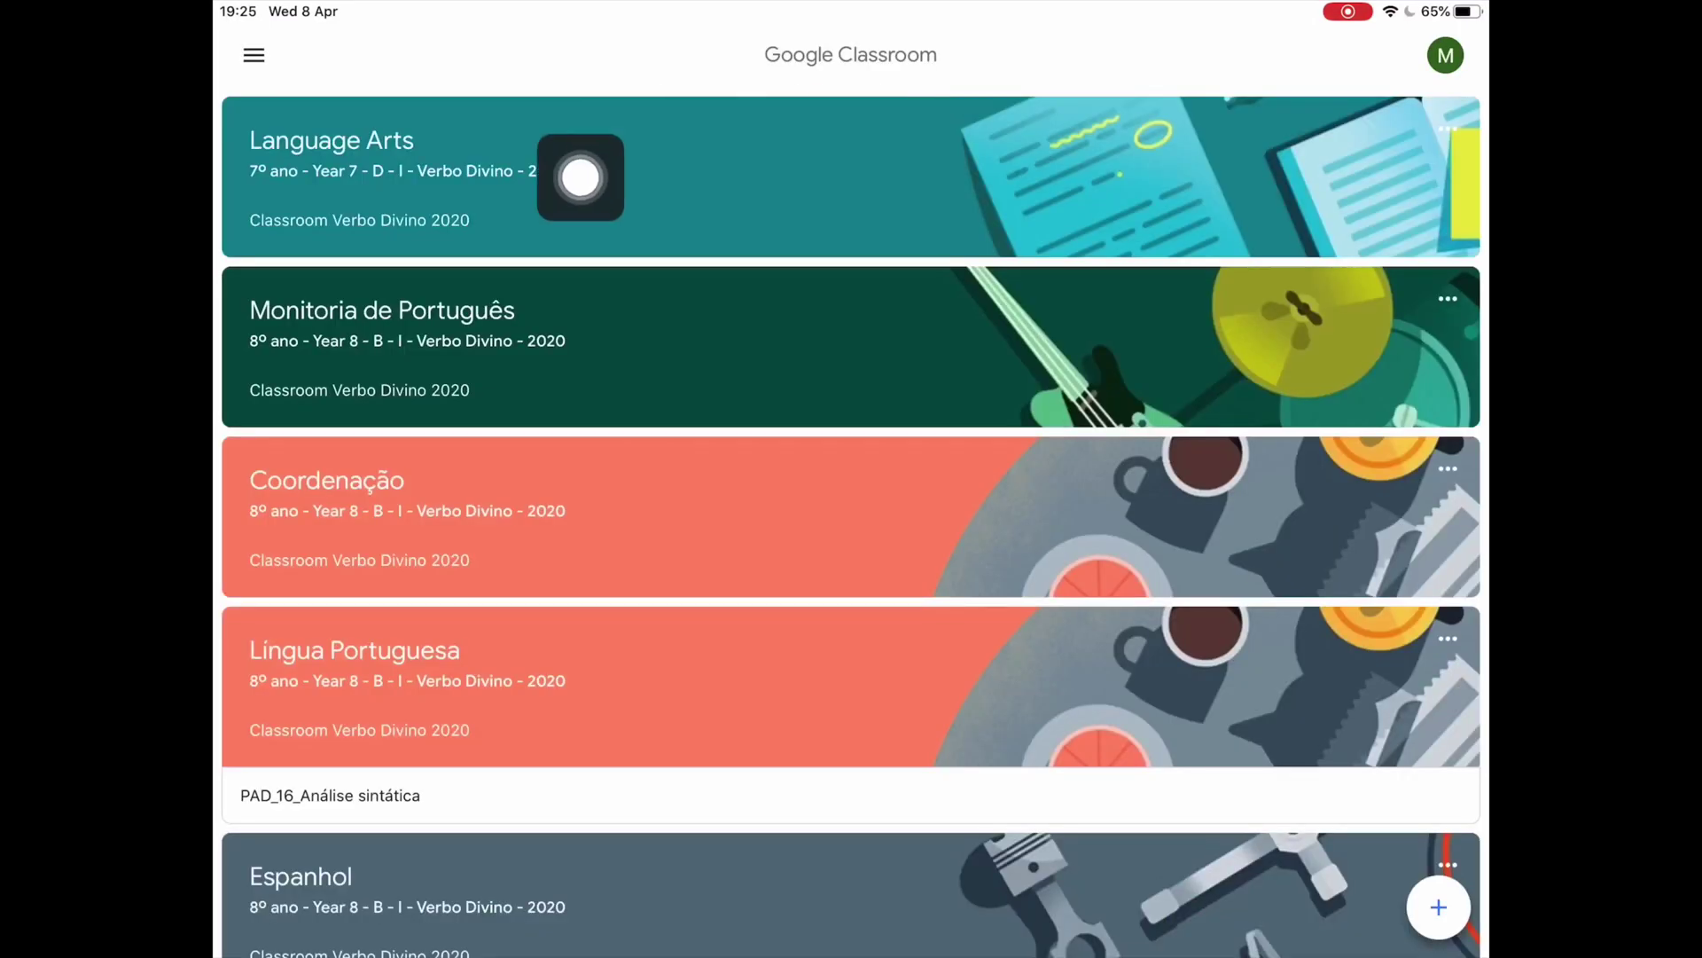
- Scroll the Language Arts stream to the 'New assignment: Writing' post
left_click_drag(258, 143, 588, 144)
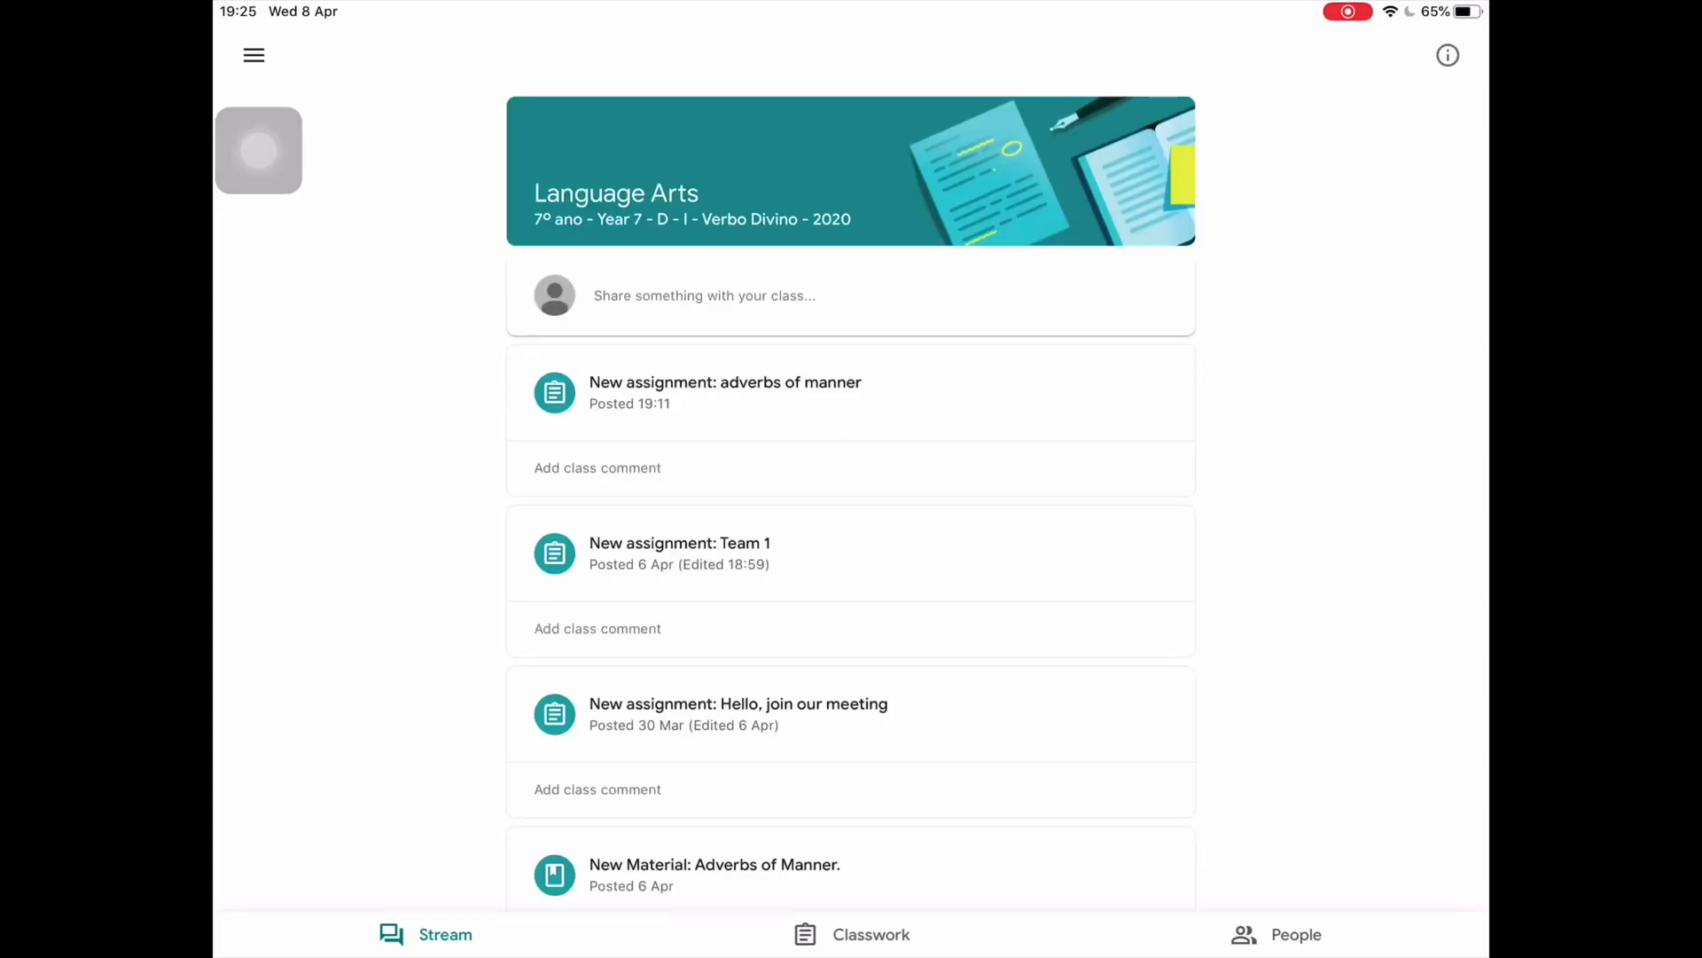
left_click_drag(258, 150, 1443, 631)
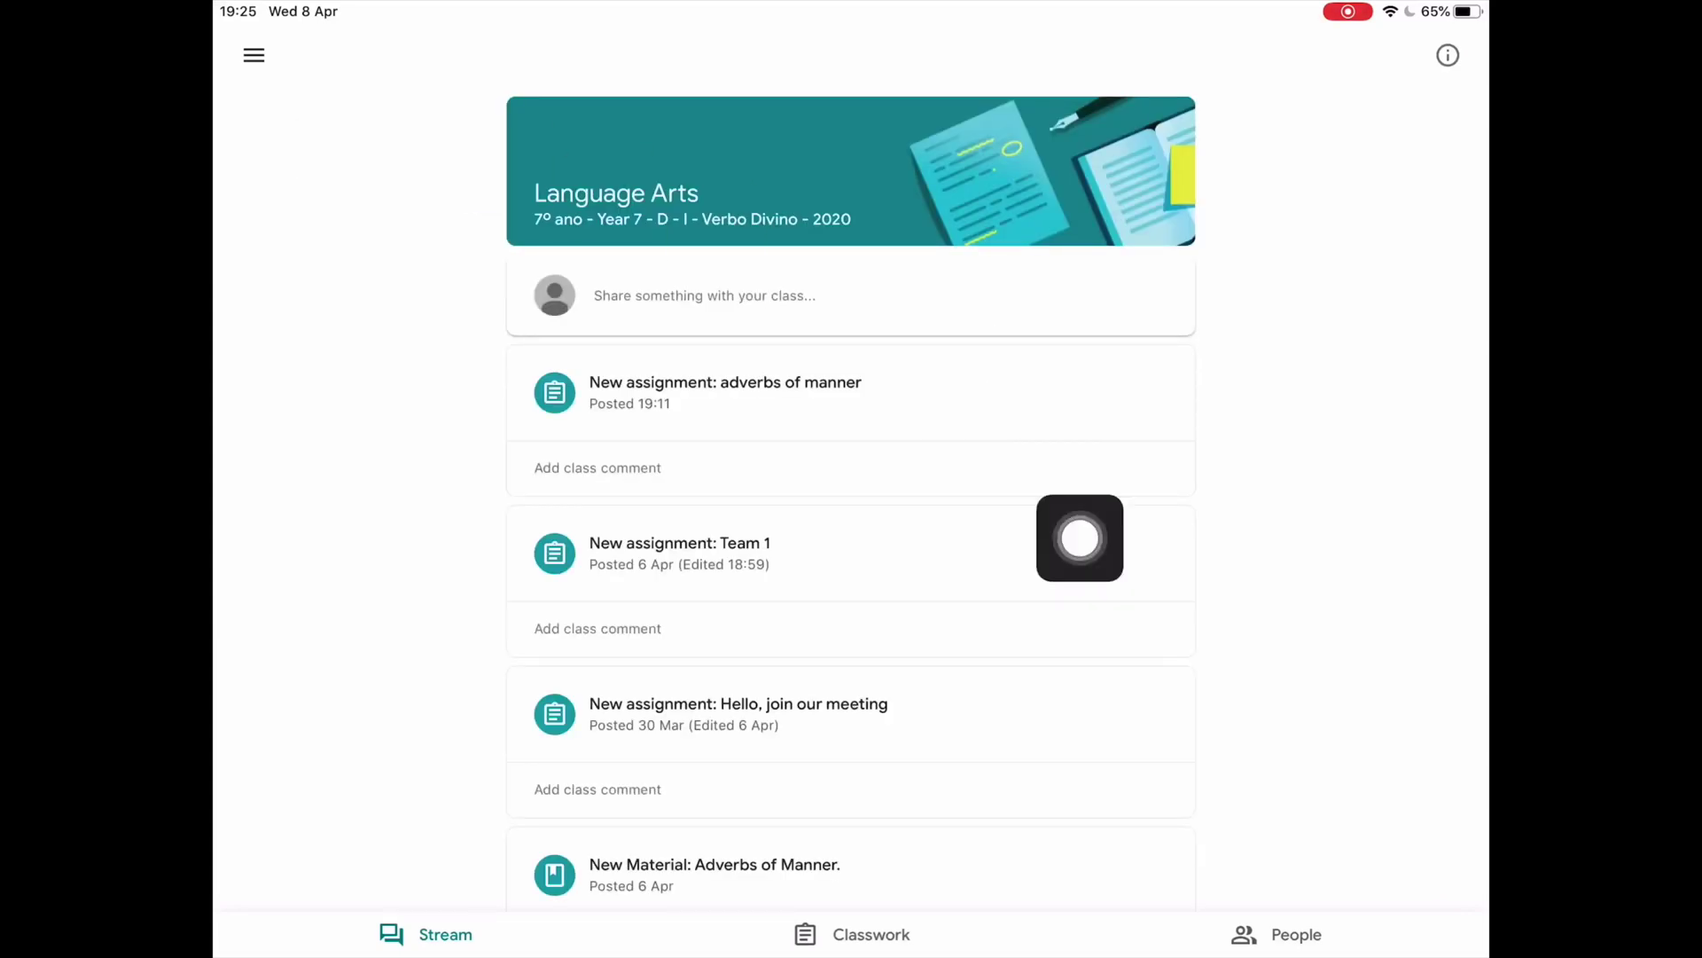
scroll(851, 532, "down", 5)
scroll(851, 532, "down", 10)
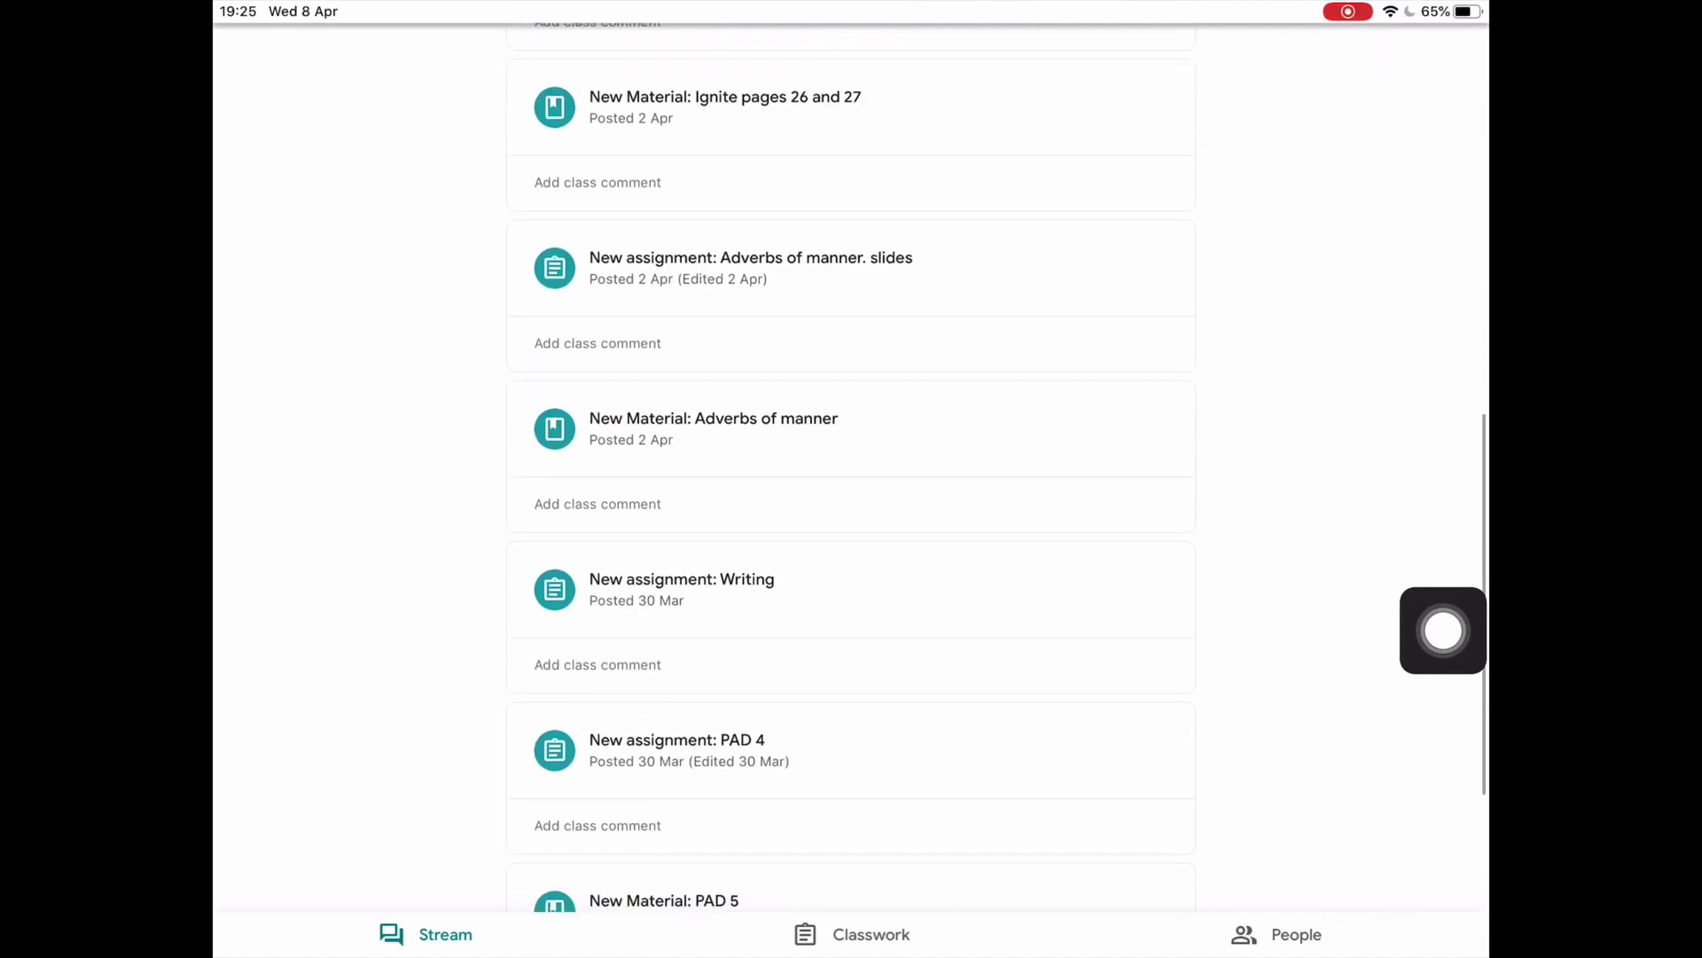
scroll(851, 497, "up", 4)
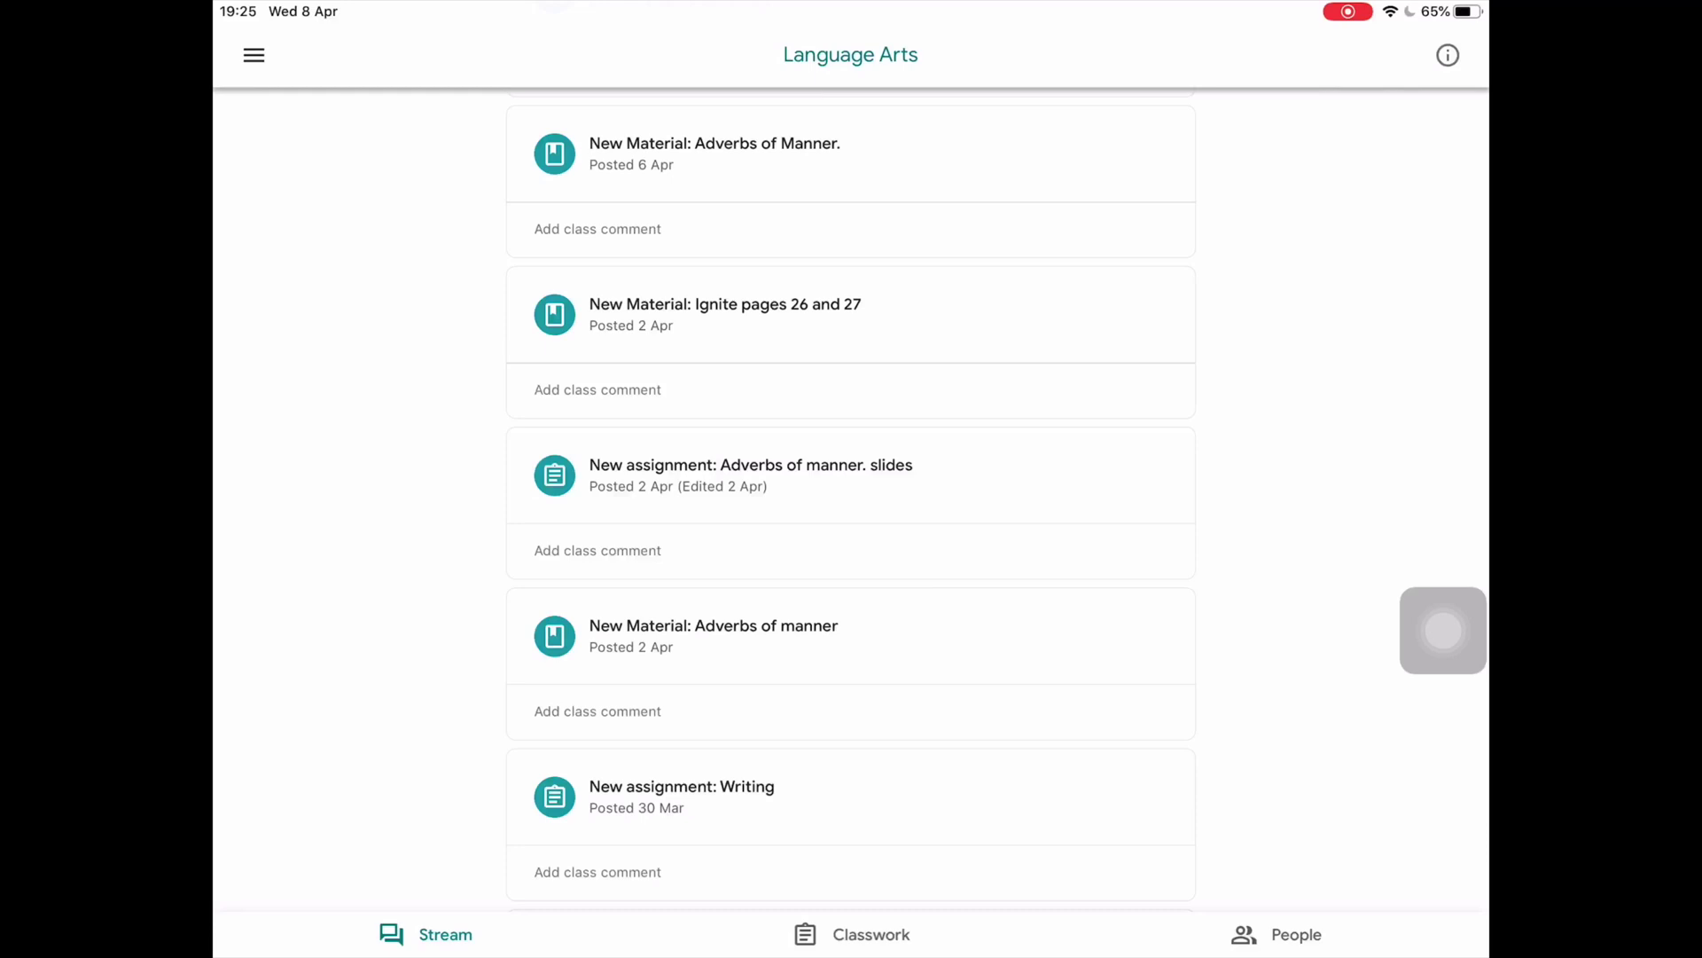
scroll(851, 496, "down", 2)
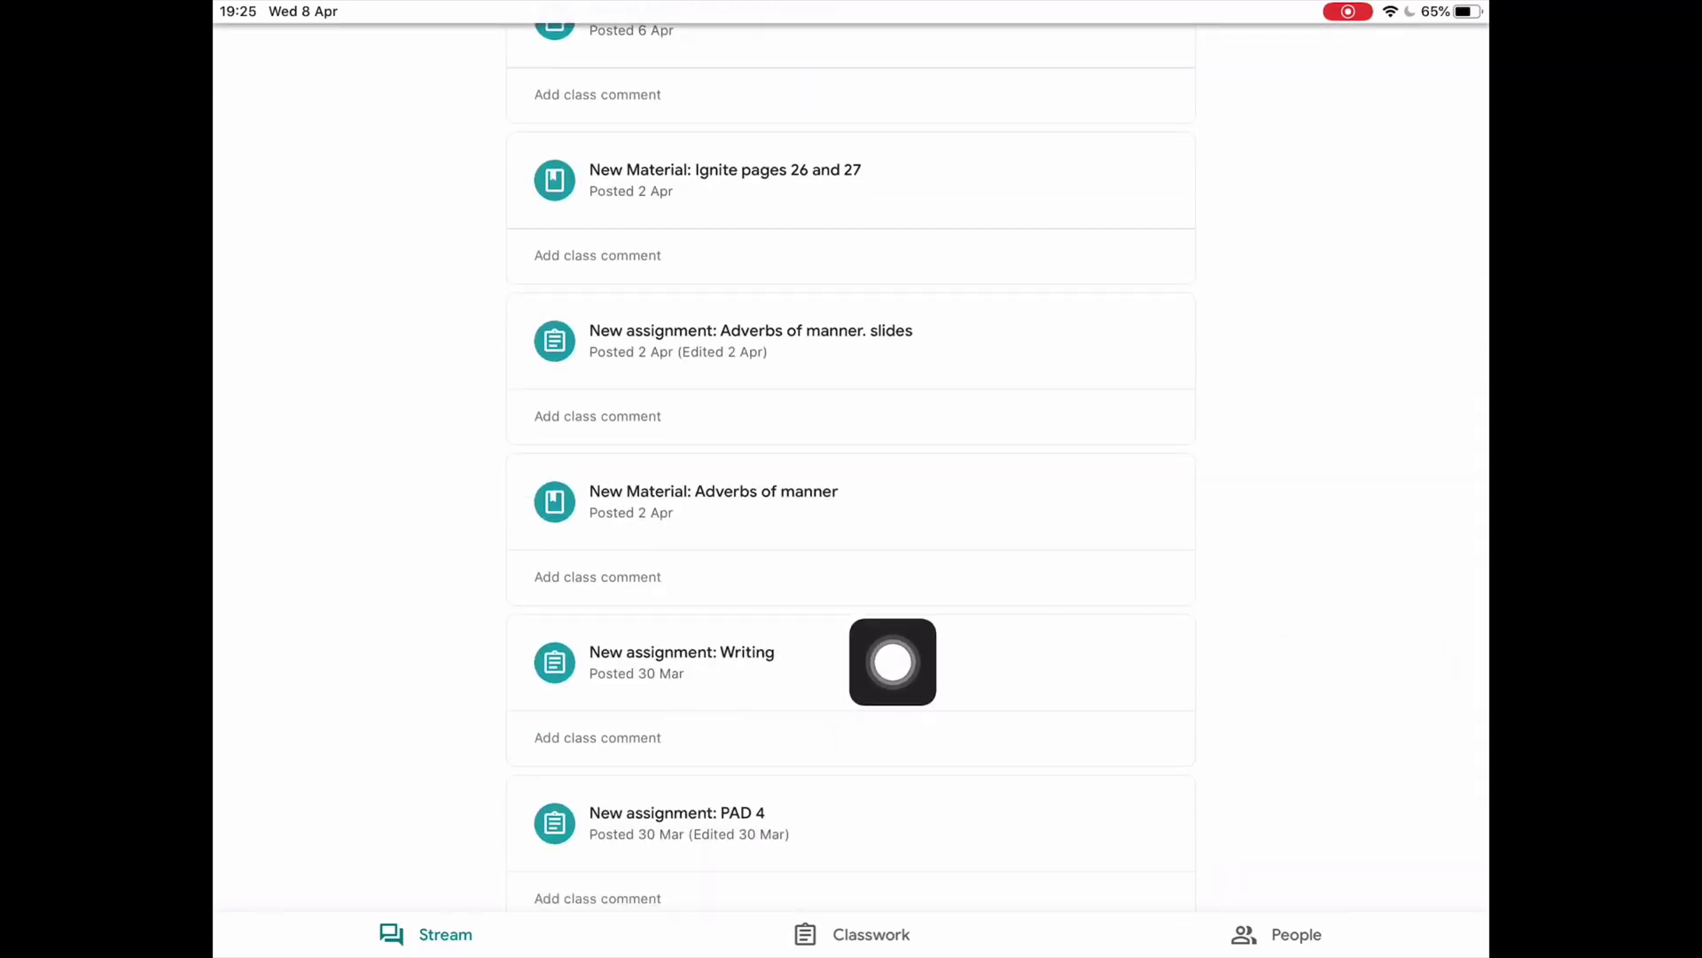
- Open the Writing assignment post and scroll down to Your work
left_click(894, 663)
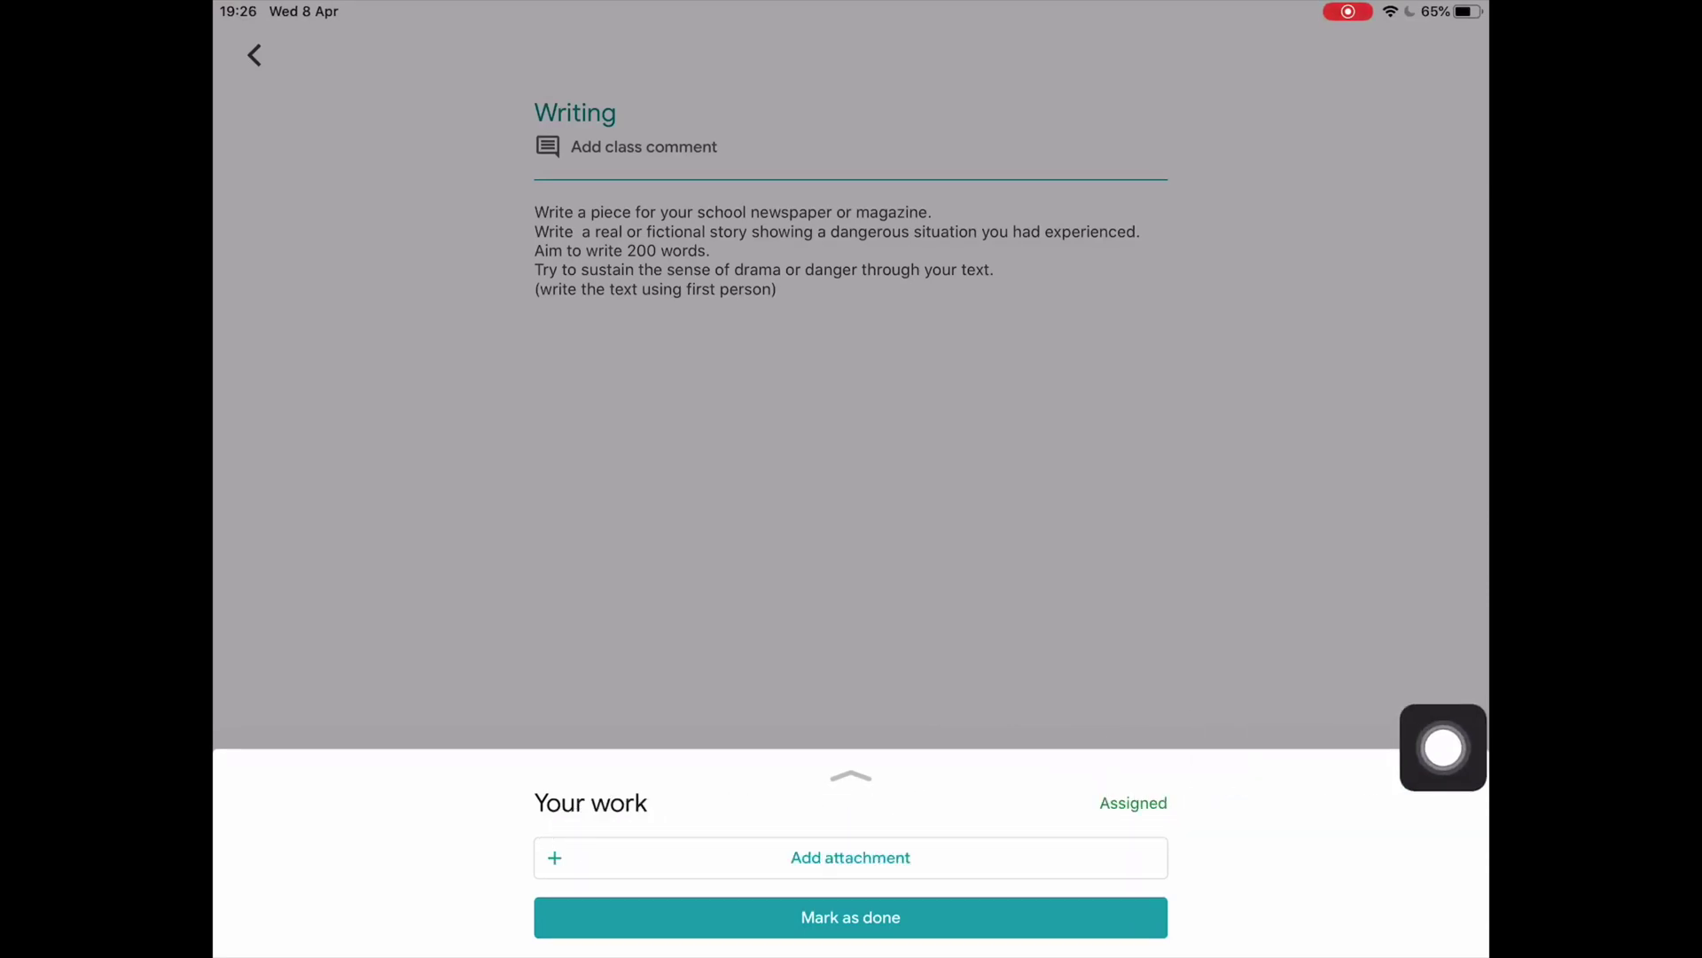
scroll(1444, 754, "down", 3)
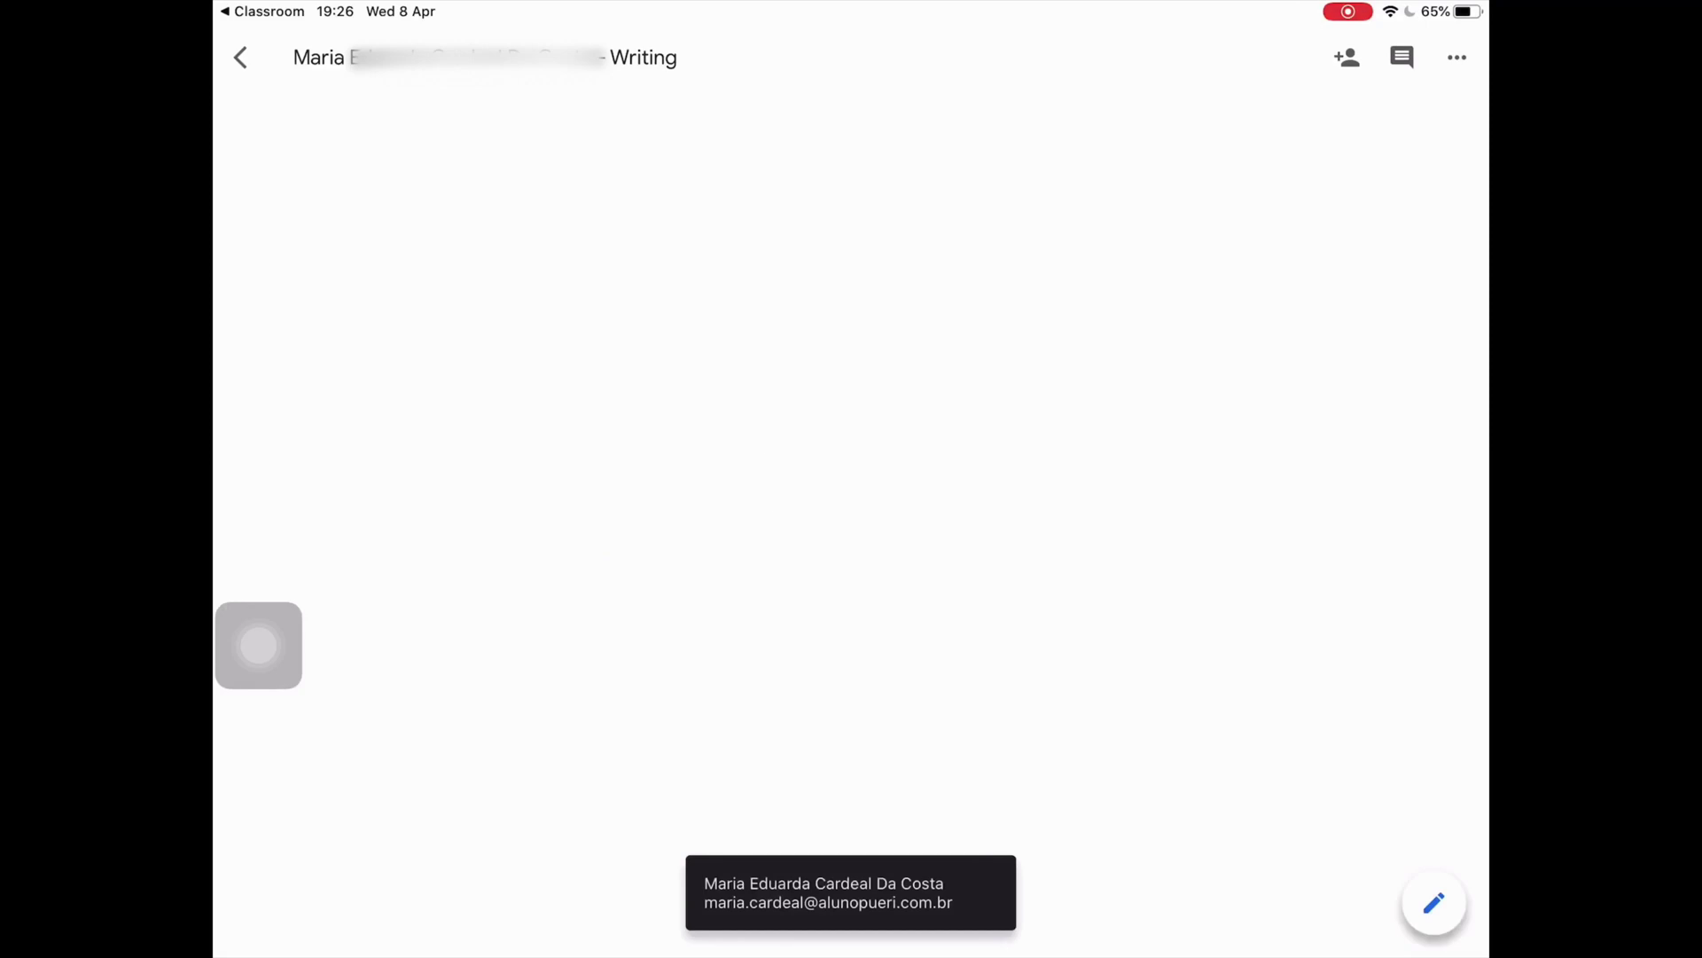
- Type 'My text' into the blank Writing document and select it
mouse_move(285, 638)
left_mouse_down()
mouse_move(1372, 513)
mouse_move(1409, 923)
mouse_move(1418, 749)
mouse_move(1444, 747)
left_mouse_up()
left_click(1434, 903)
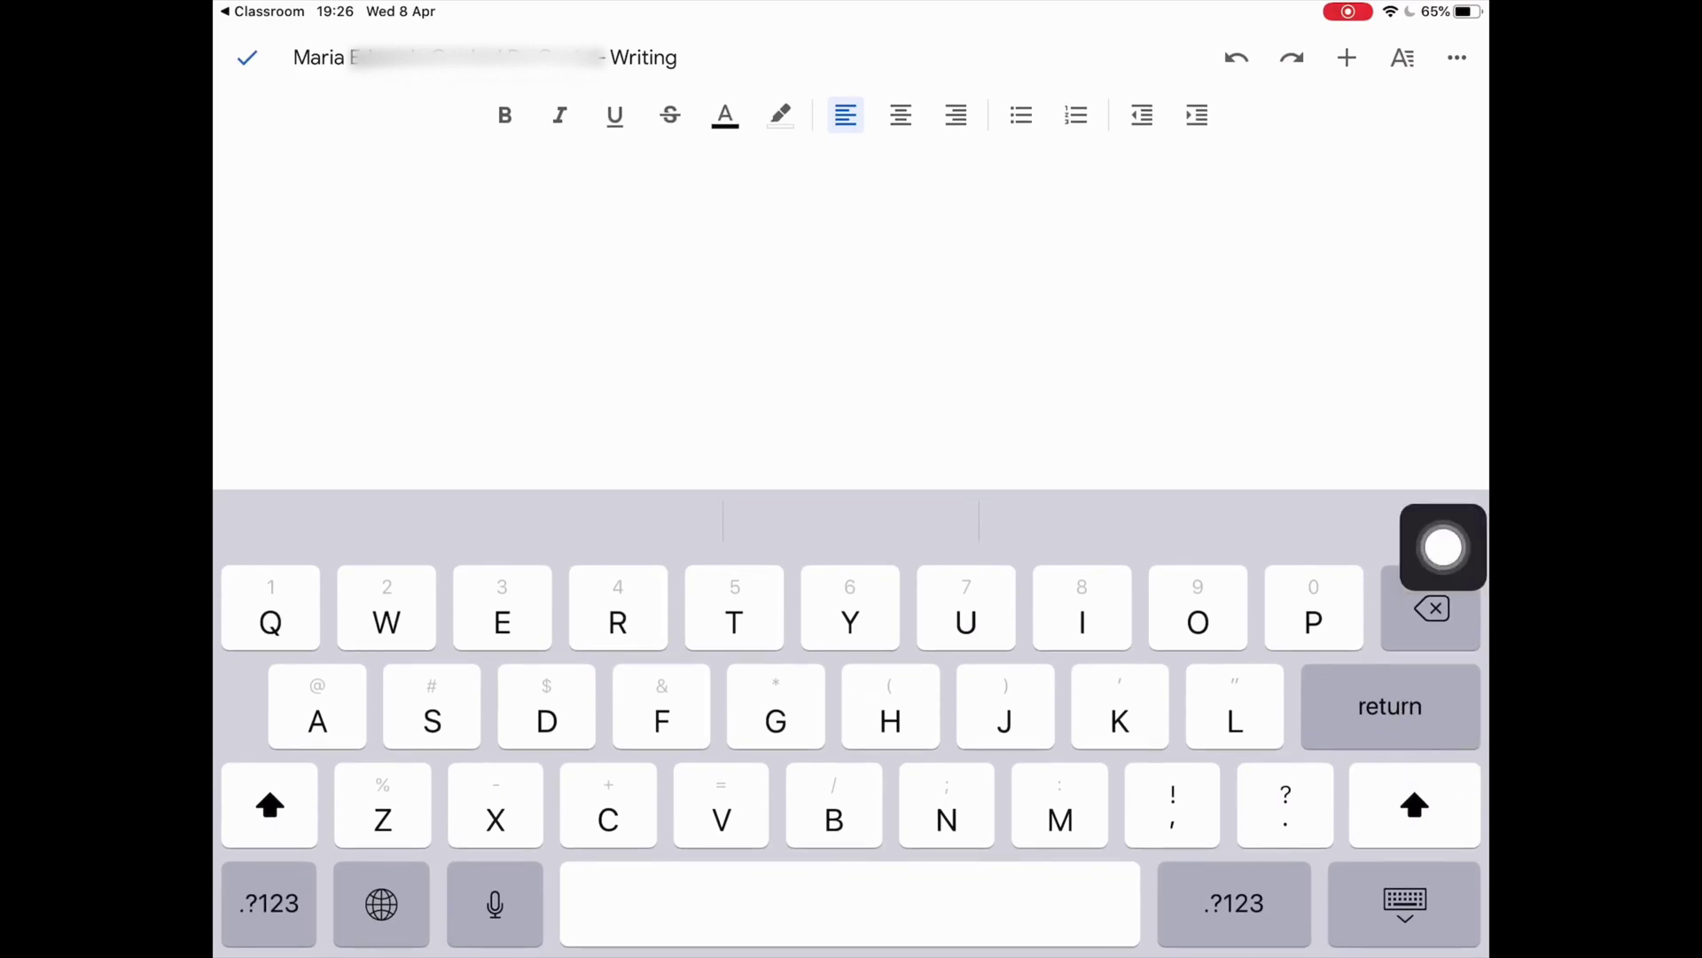
left_click_drag(1438, 430, 1304, 447)
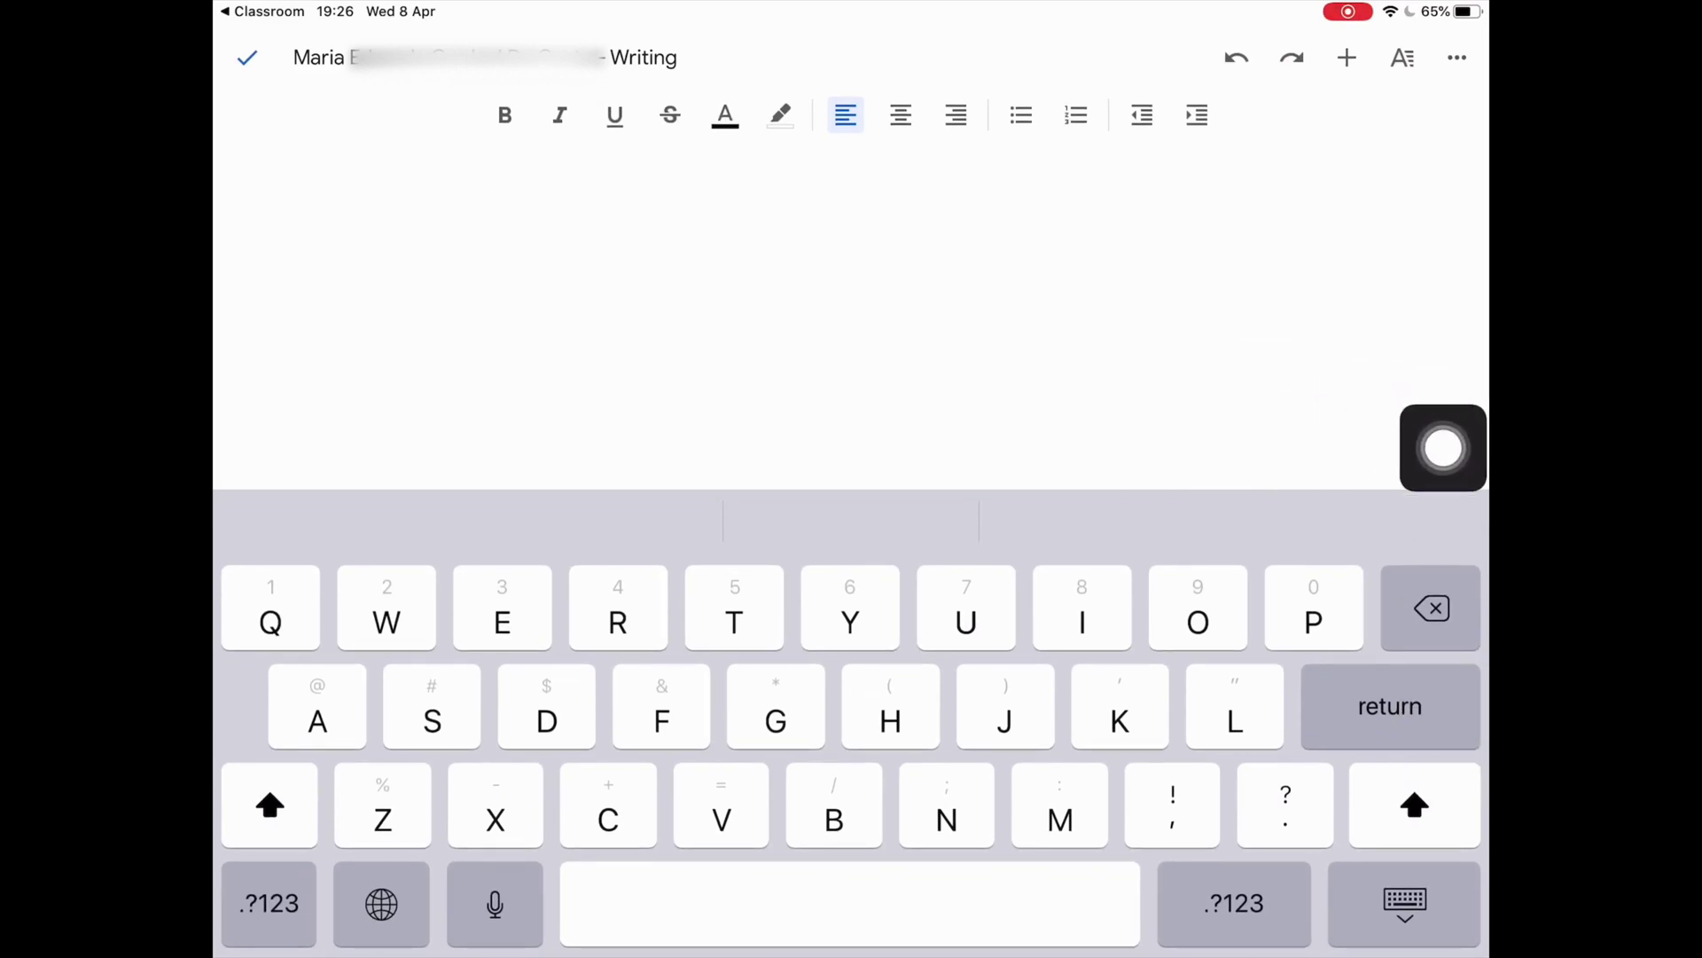
type("My tex")
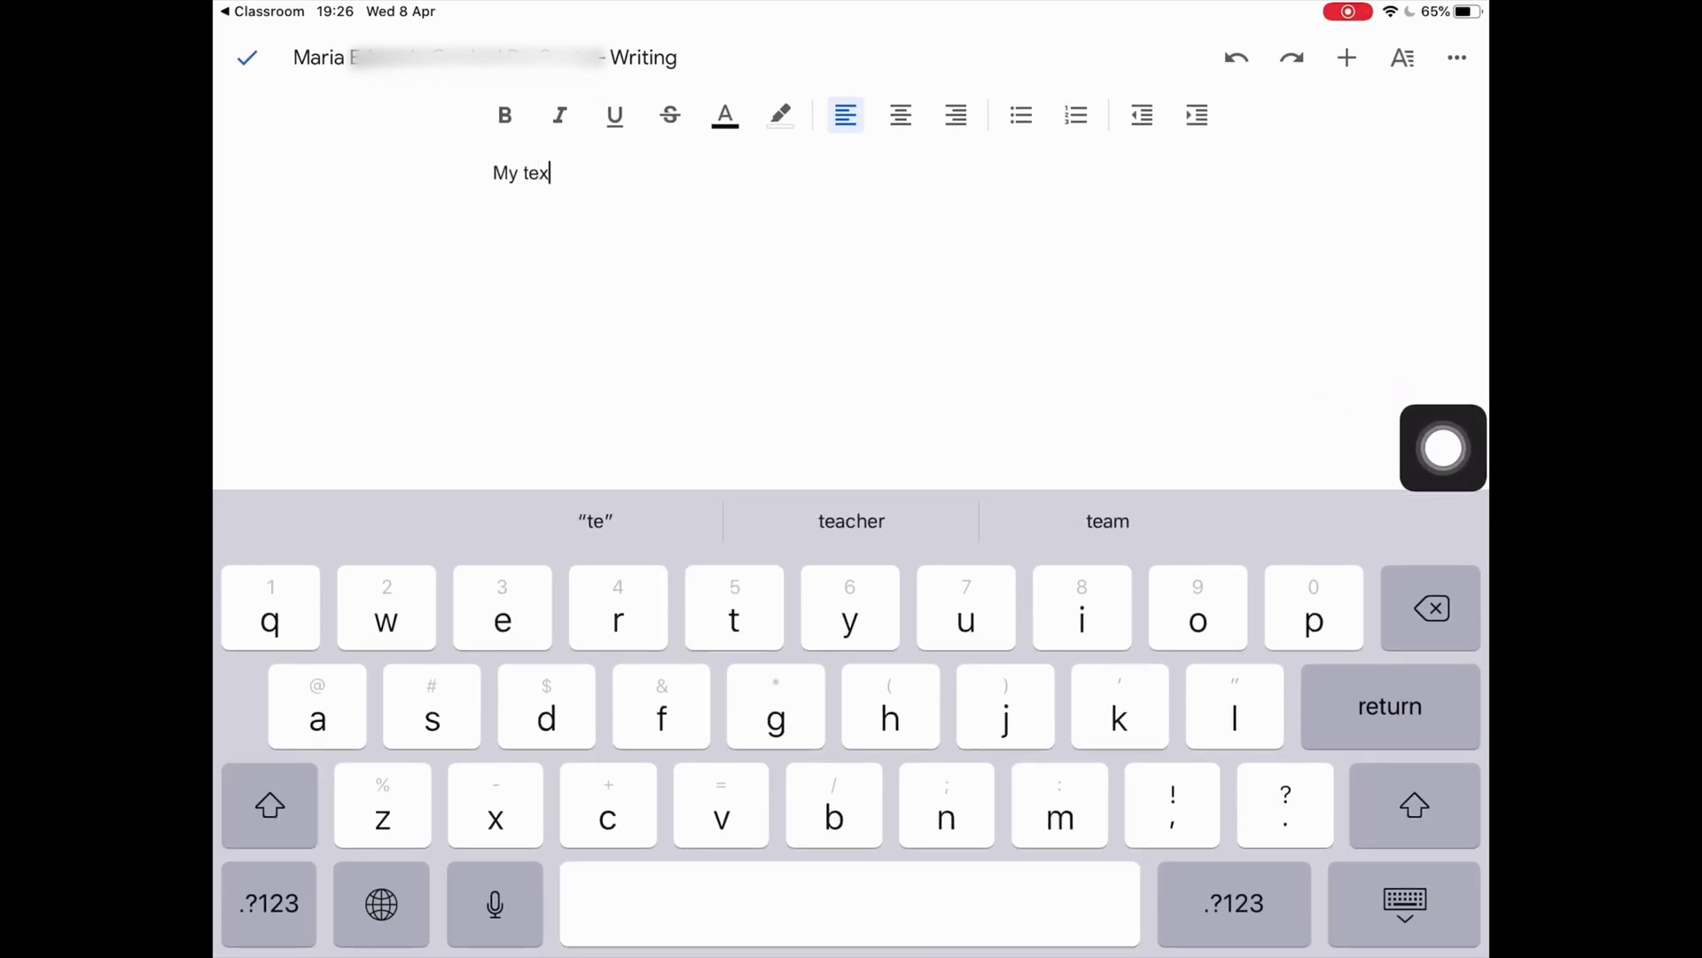
type("t")
left_click(517, 172)
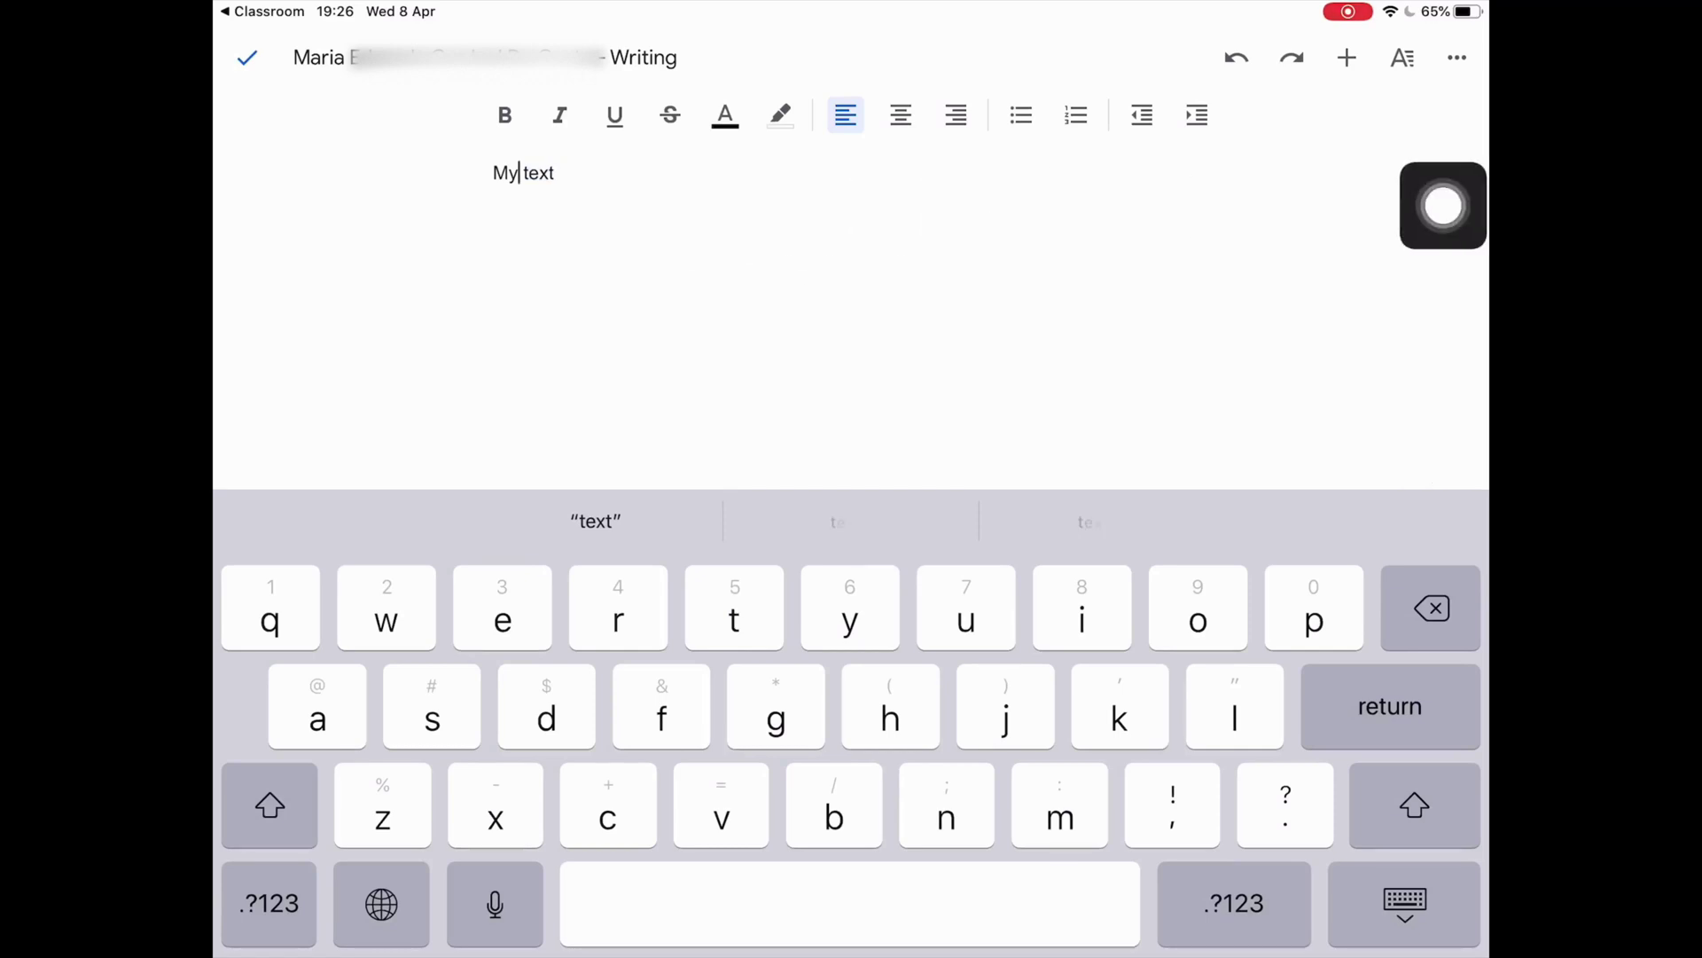
double_click(505, 173)
left_click_drag(517, 192, 564, 192)
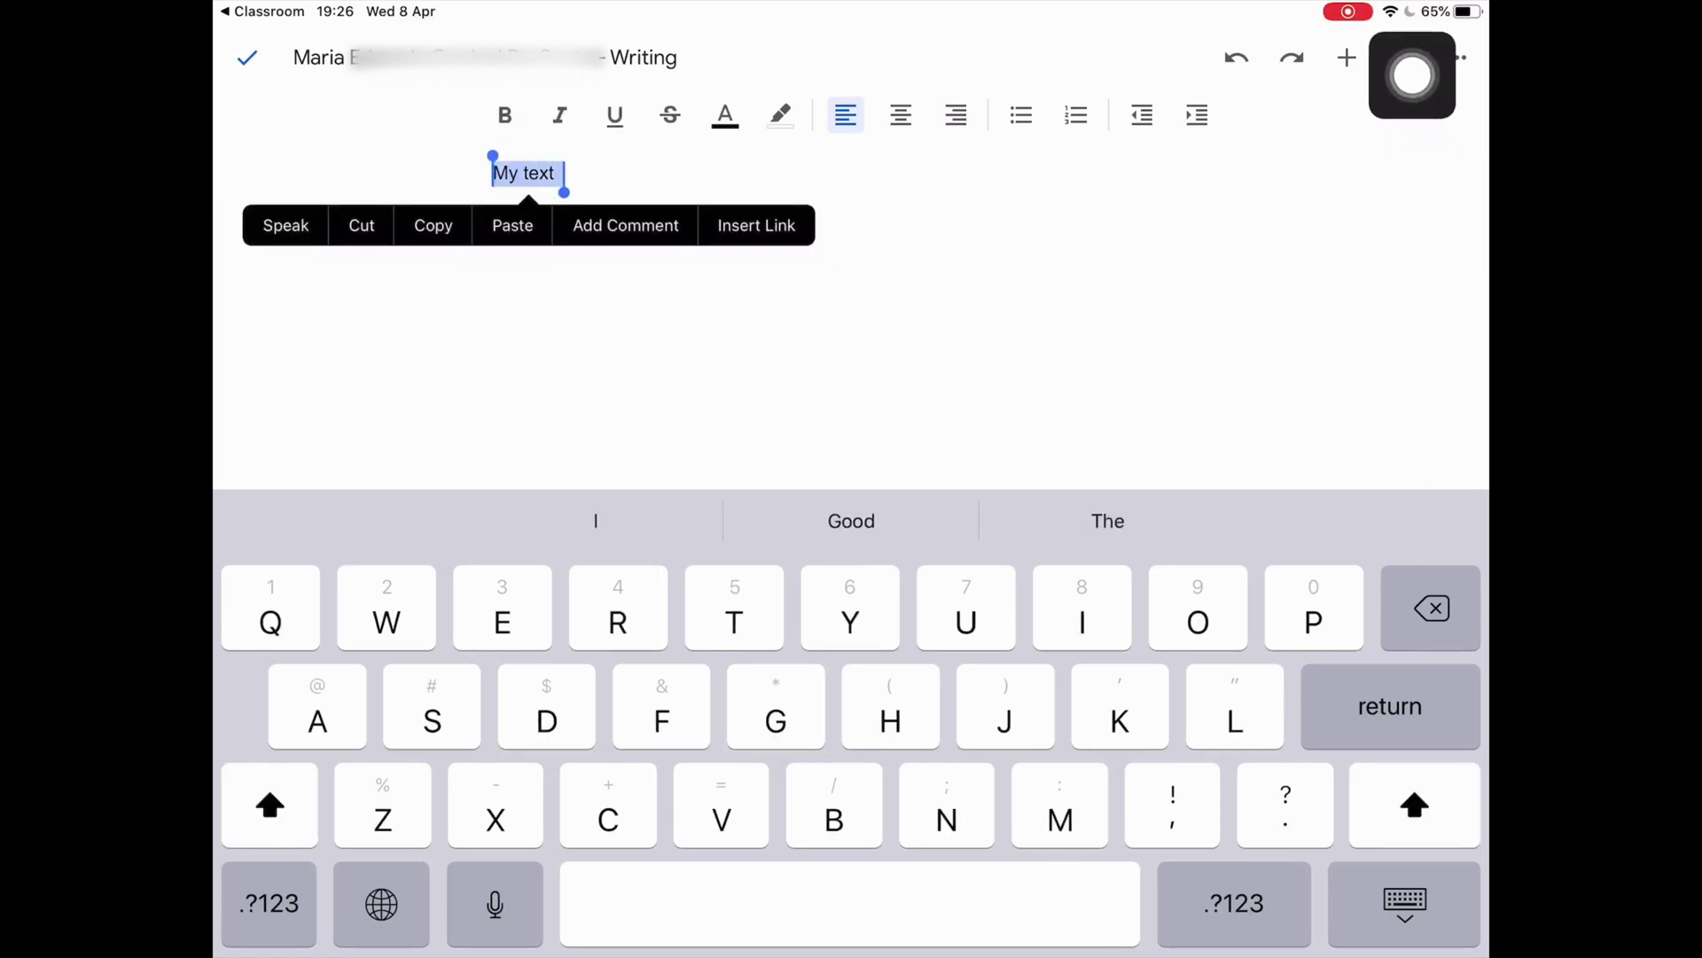
- Format 'My text' as a centred Heading 1
left_click(1402, 58)
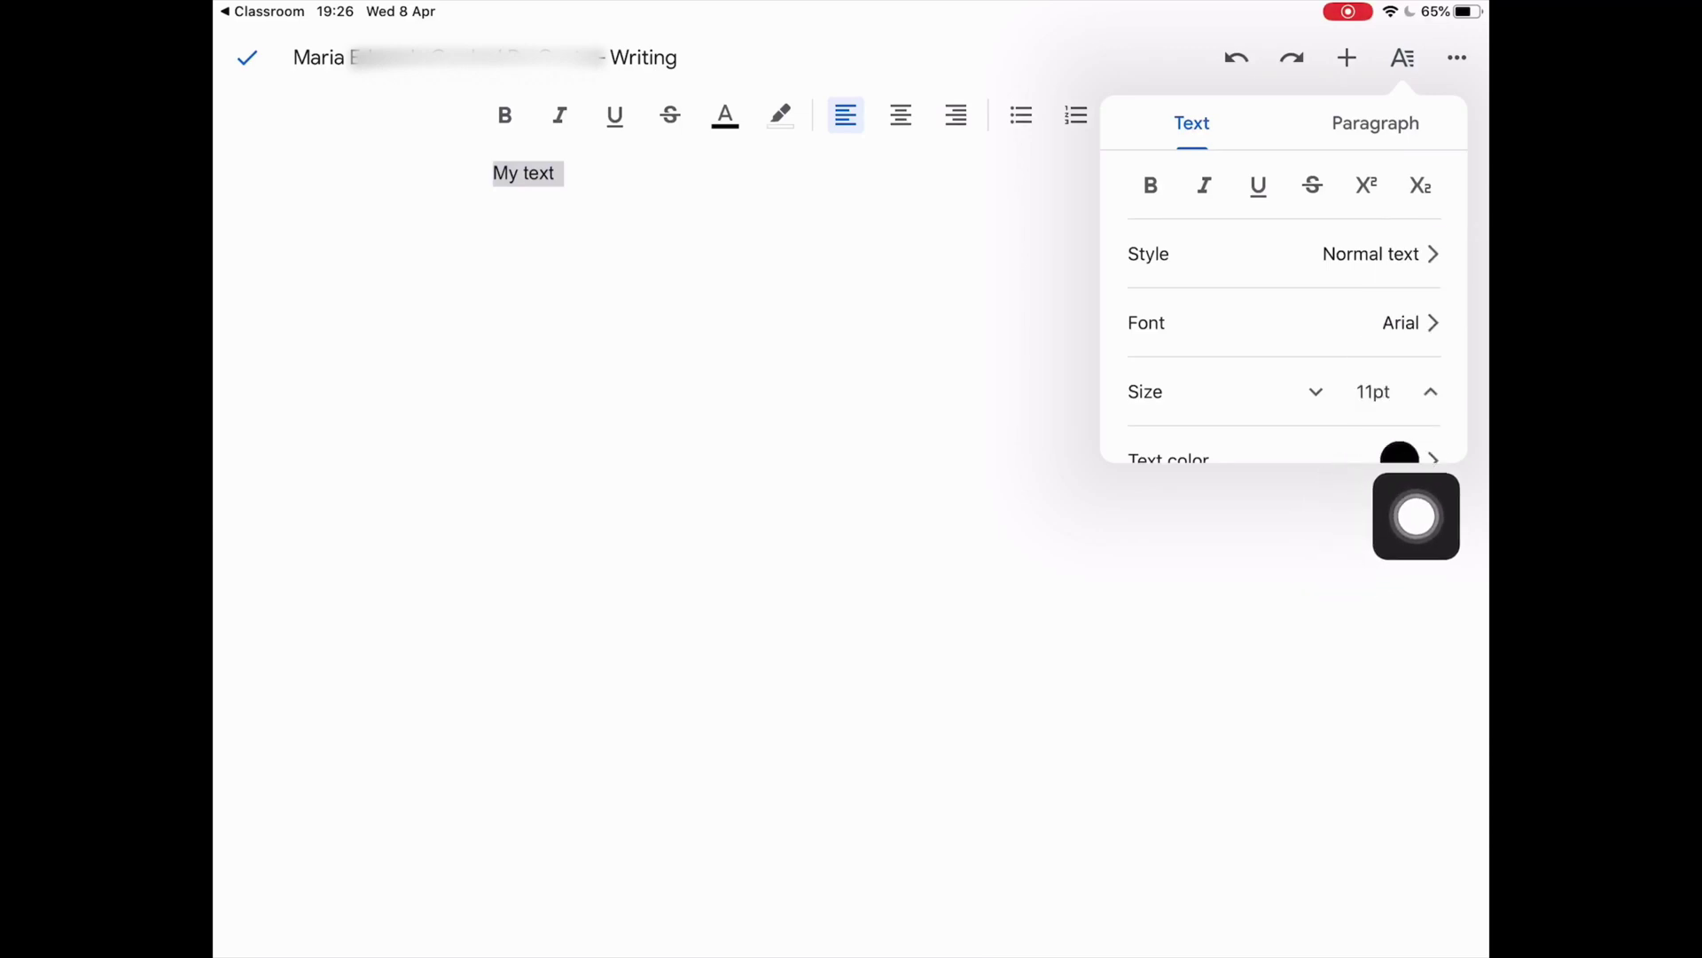
left_click(1395, 261)
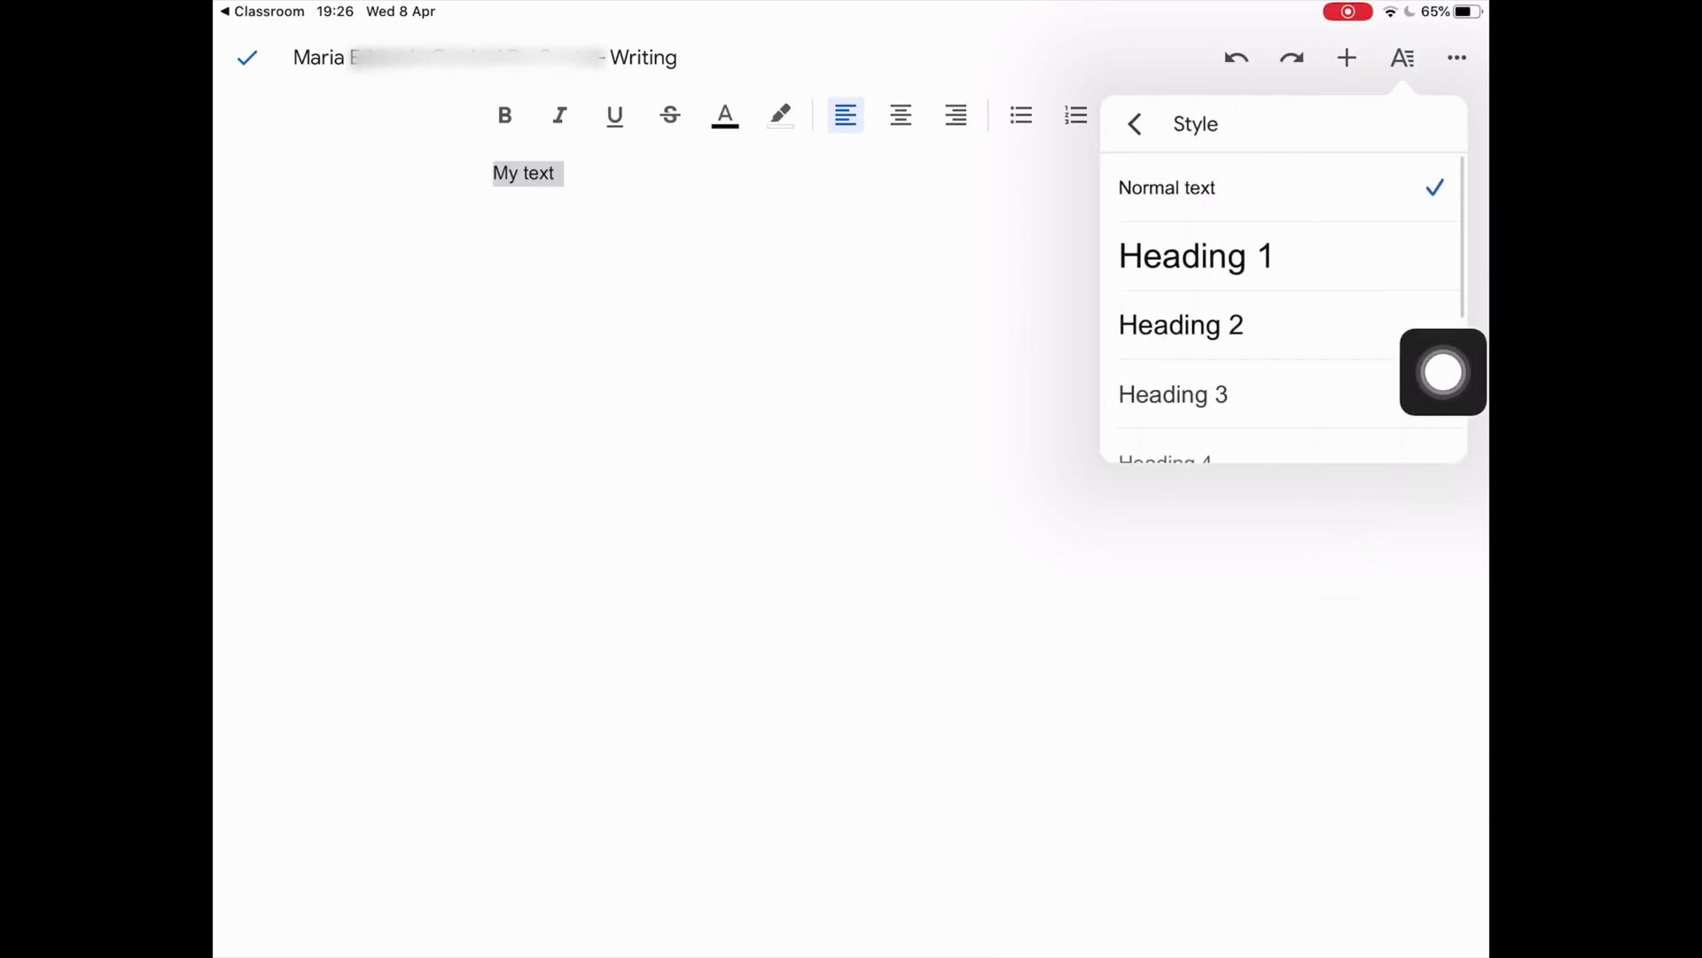
left_click(1440, 262)
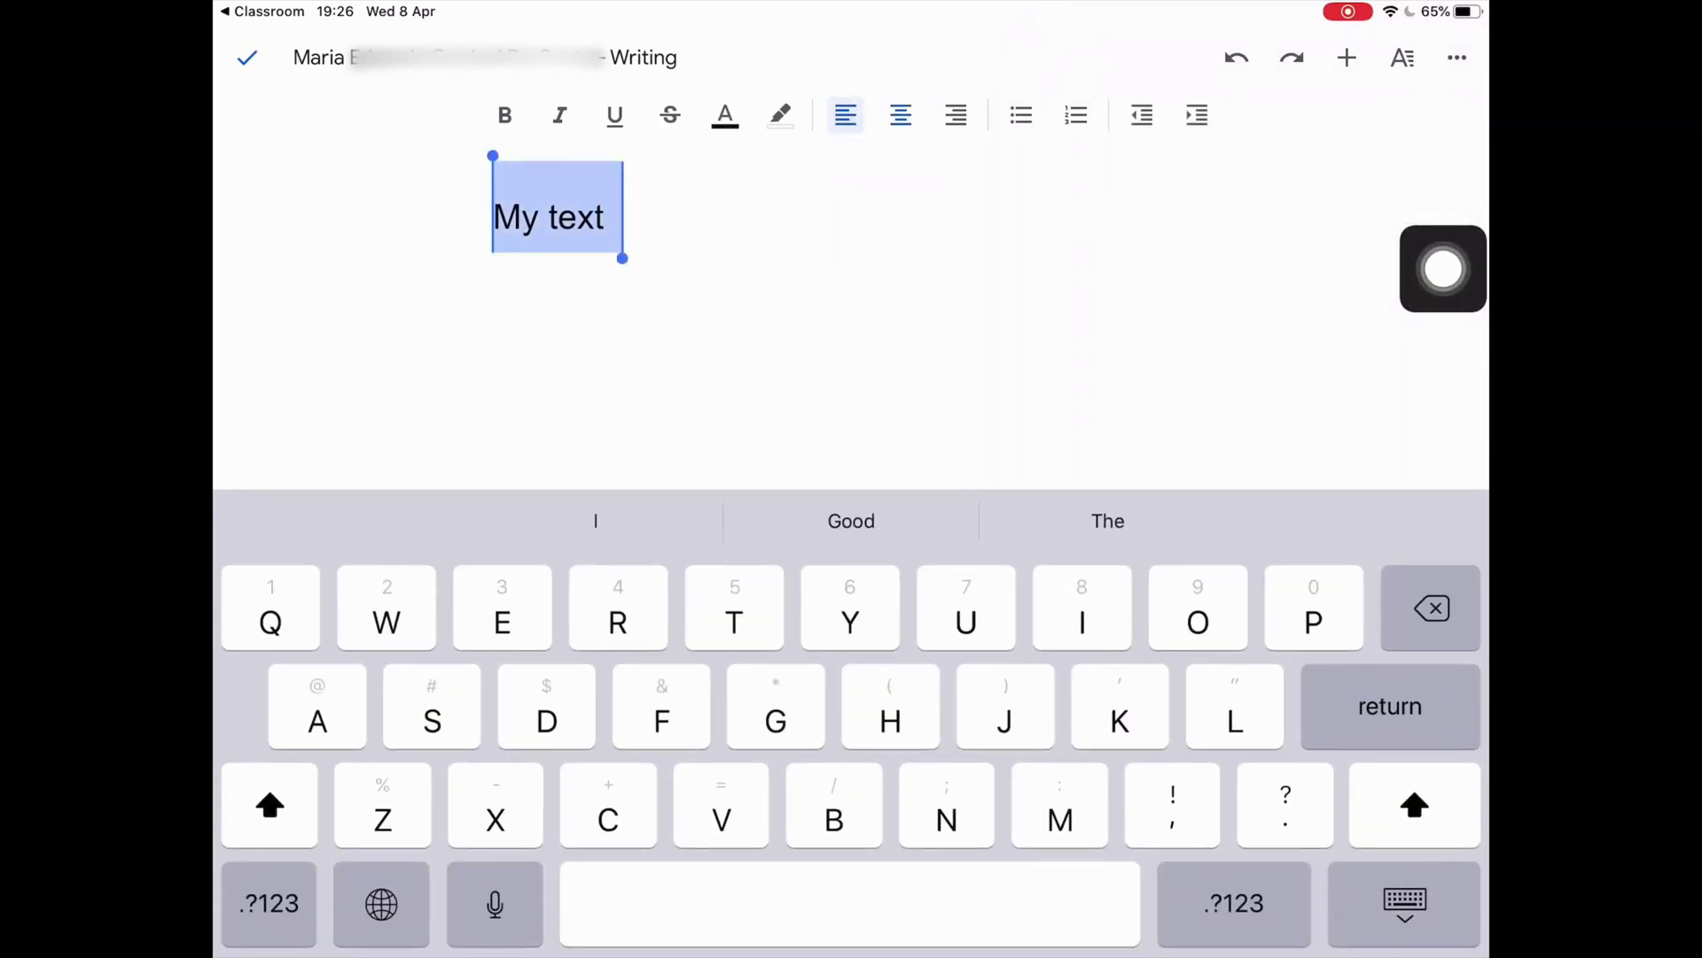
left_click(901, 114)
- Check the document's word count shows two words, then finish editing
left_click(1457, 58)
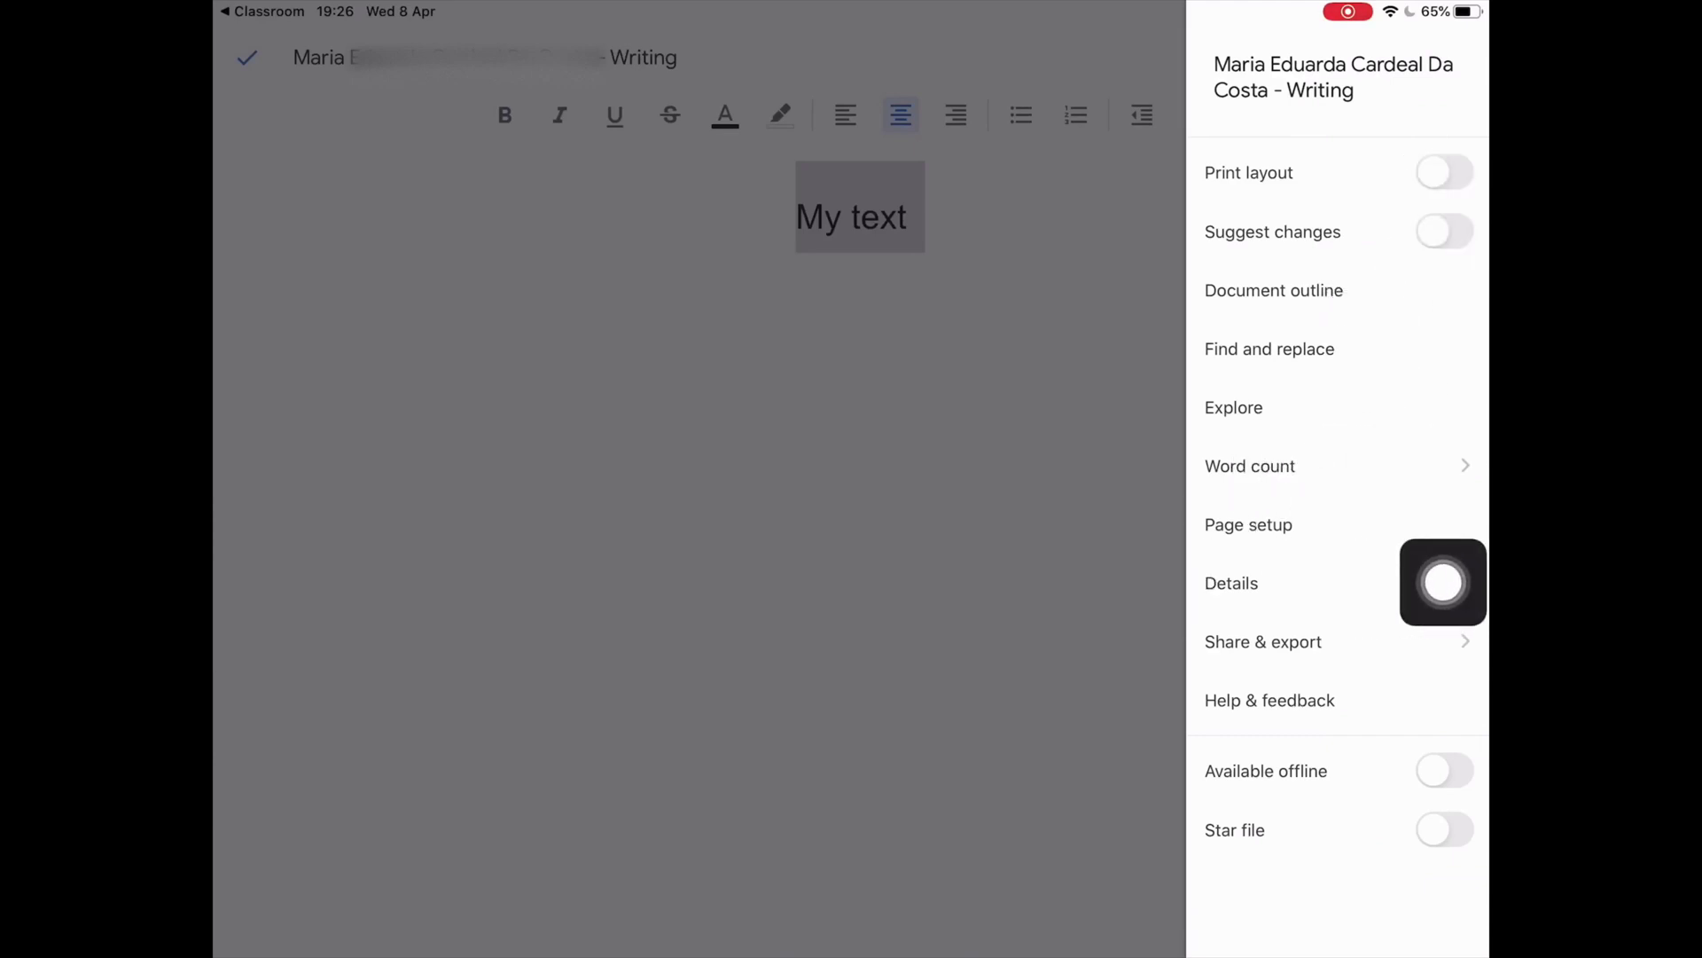
left_click(1250, 465)
mouse_move(1444, 583)
left_mouse_down()
mouse_move(1426, 175)
mouse_move(1324, 133)
mouse_move(1063, 385)
left_mouse_up()
left_click(1063, 385)
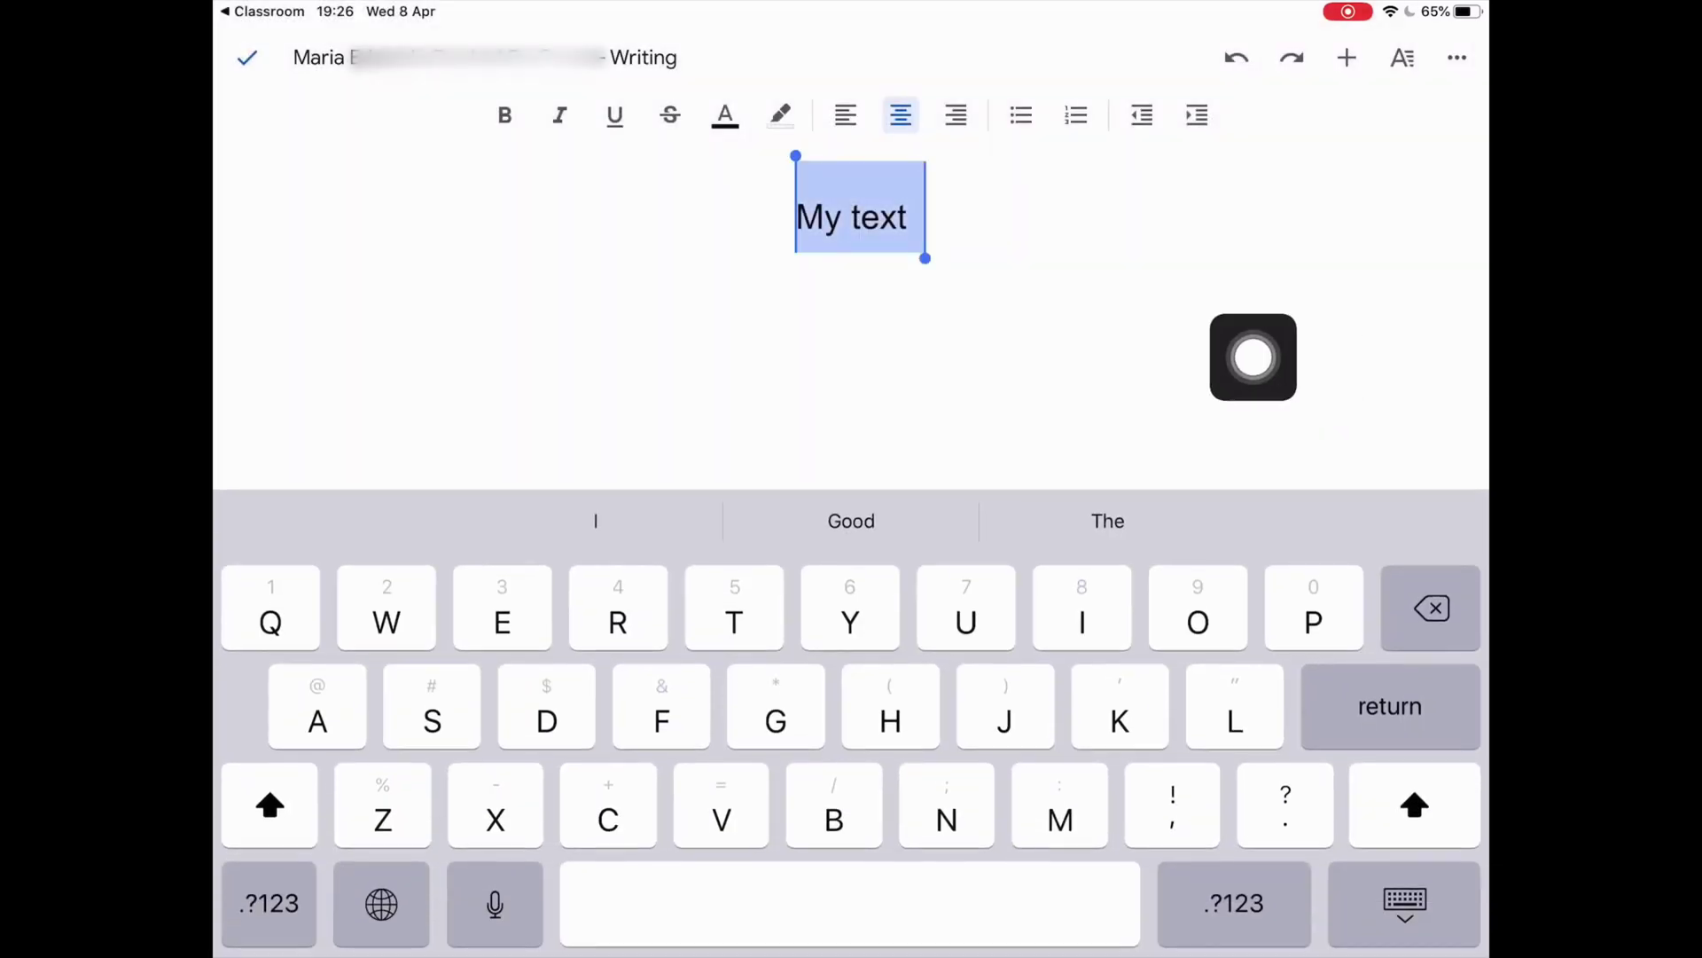
mouse_move(1444, 348)
left_mouse_down()
mouse_move(859, 428)
mouse_move(272, 118)
left_mouse_up()
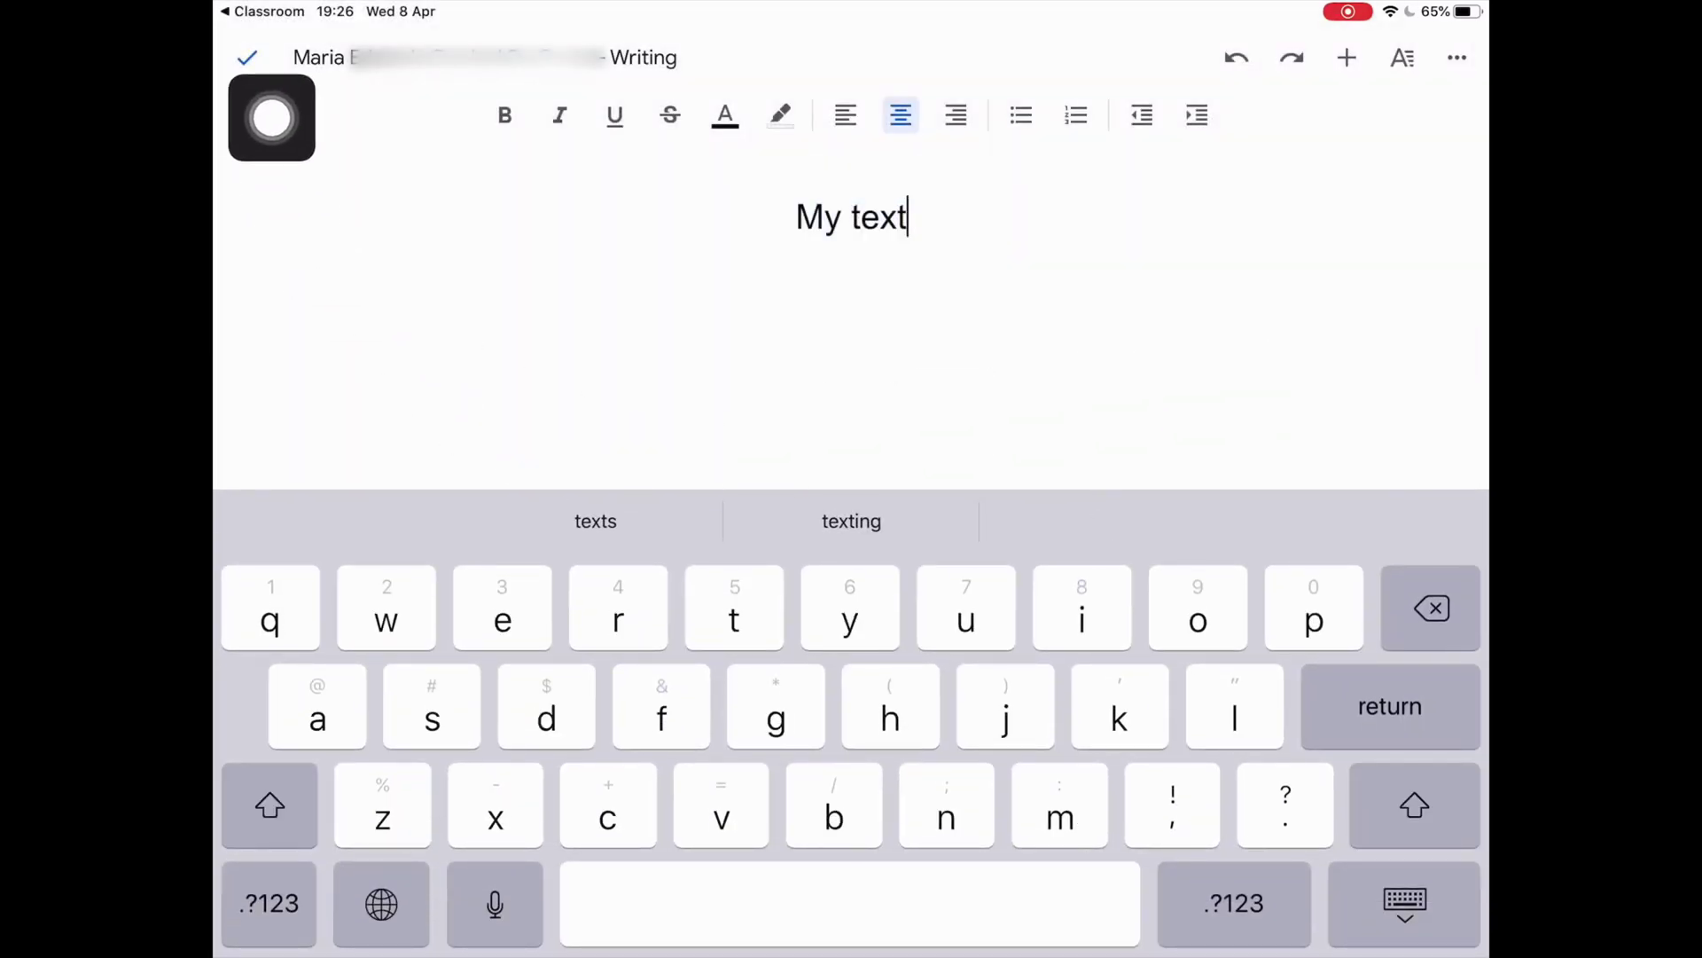
left_click(247, 57)
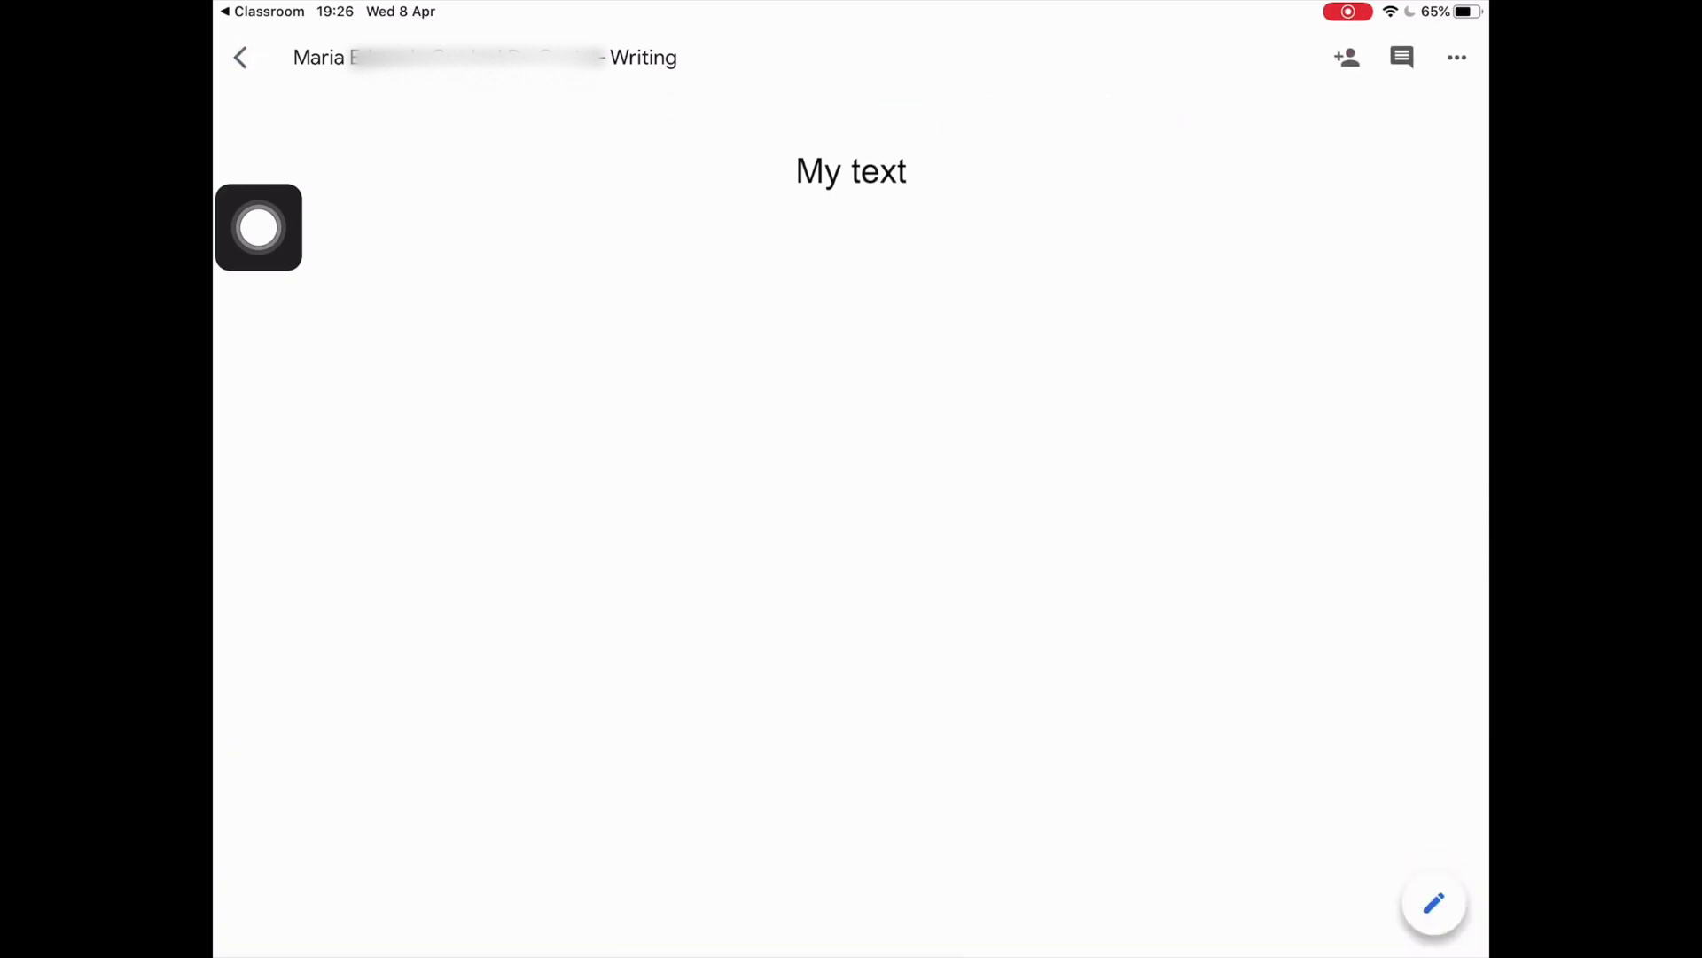
mouse_move(258, 227)
left_mouse_down()
mouse_move(266, 156)
mouse_move(300, 103)
mouse_move(394, 103)
mouse_move(303, 135)
mouse_move(301, 38)
left_mouse_up()
- Close the Writing document and turn in the assignment, confirming the submission
left_click(240, 57)
left_click(263, 11)
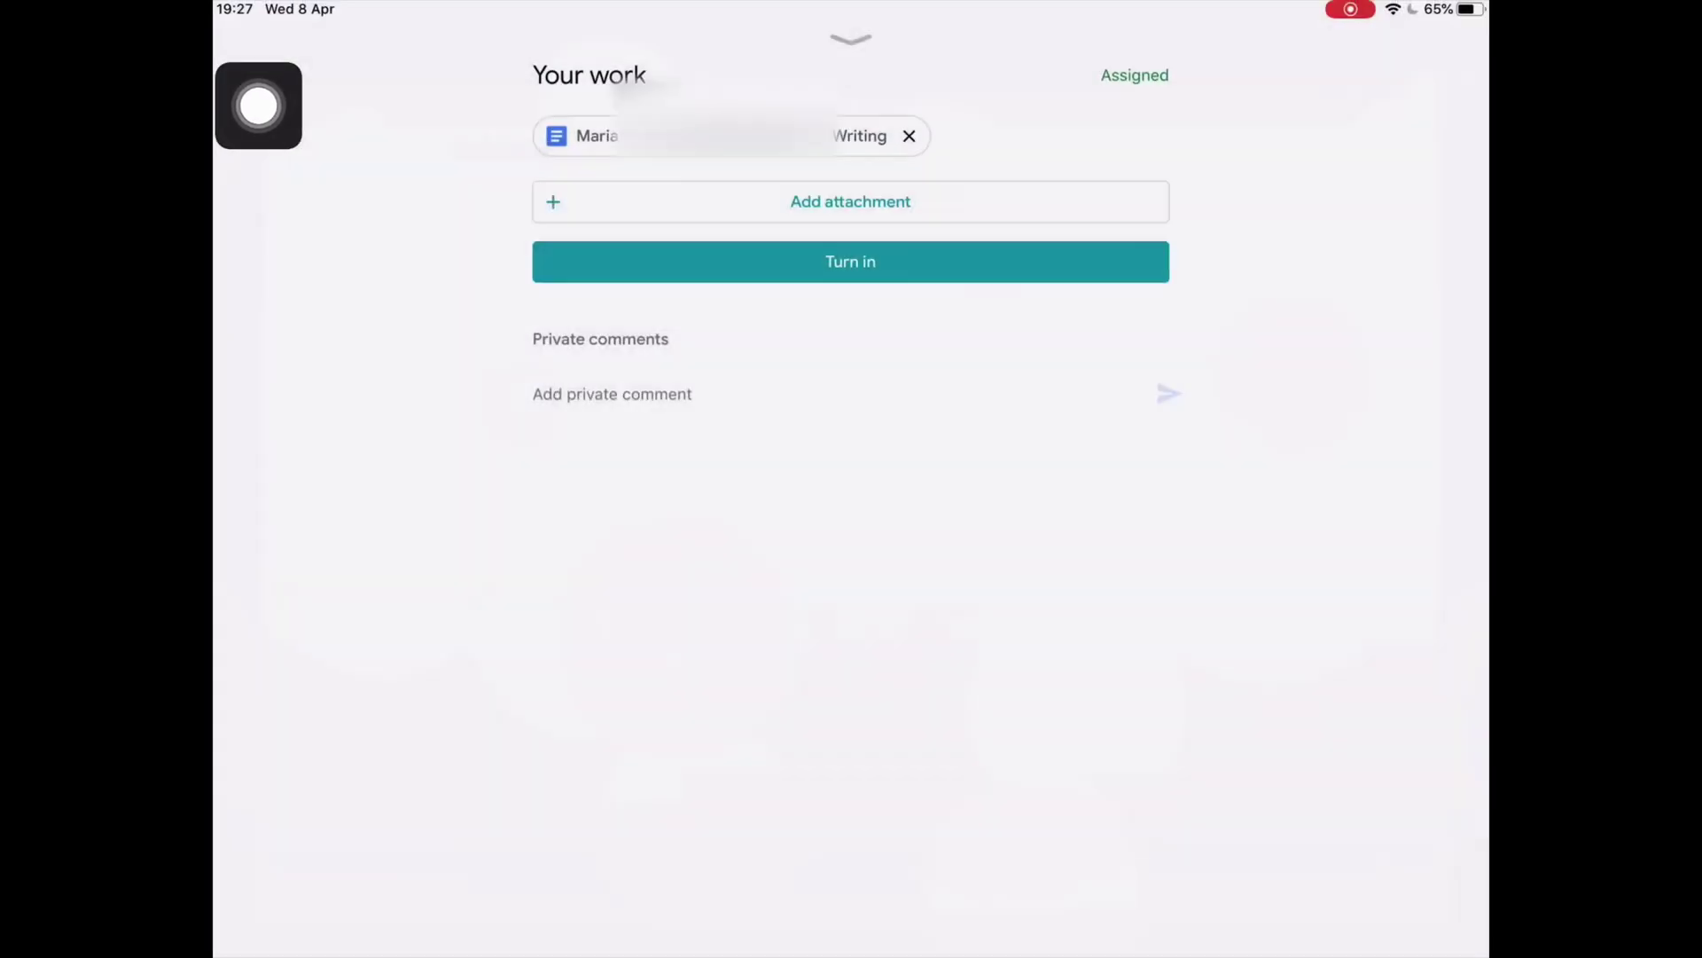
mouse_move(259, 106)
left_mouse_down()
mouse_move(548, 415)
mouse_move(1075, 655)
mouse_move(748, 133)
mouse_move(942, 178)
mouse_move(914, 165)
mouse_move(1068, 327)
mouse_move(1045, 296)
mouse_move(1008, 373)
mouse_move(966, 292)
left_mouse_up()
left_click(852, 262)
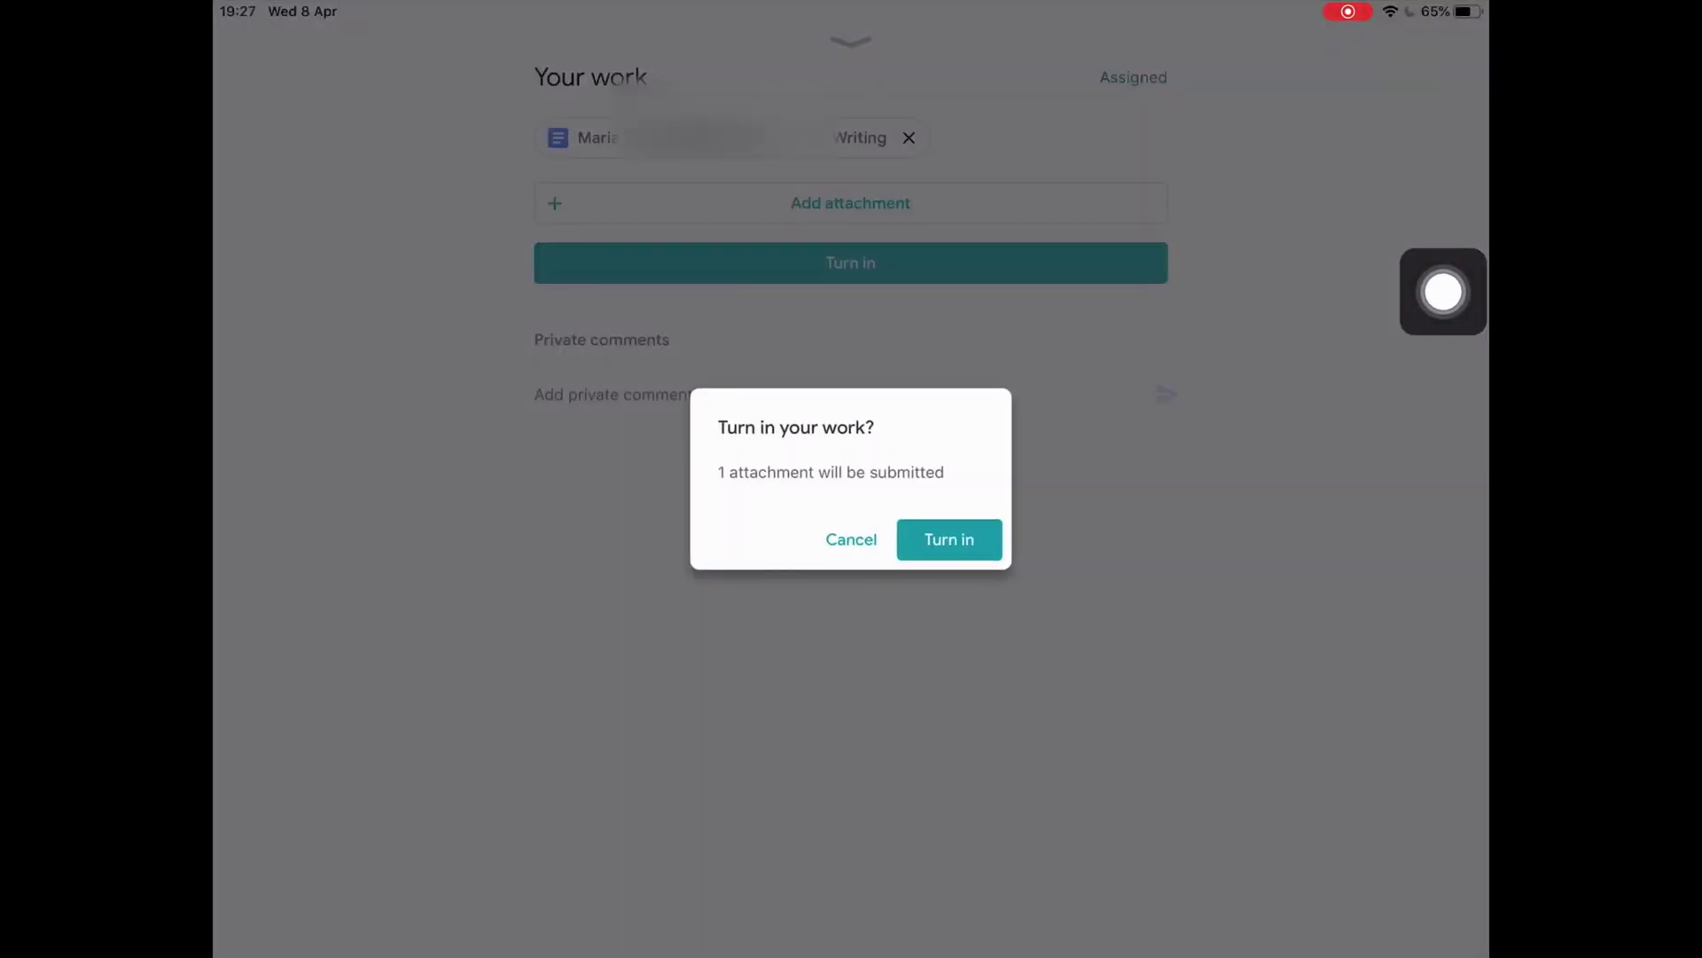
mouse_move(1443, 292)
left_mouse_down()
mouse_move(930, 597)
mouse_move(786, 612)
mouse_move(771, 654)
mouse_move(1031, 638)
mouse_move(1014, 673)
mouse_move(999, 626)
mouse_move(989, 677)
left_mouse_up()
left_click(851, 540)
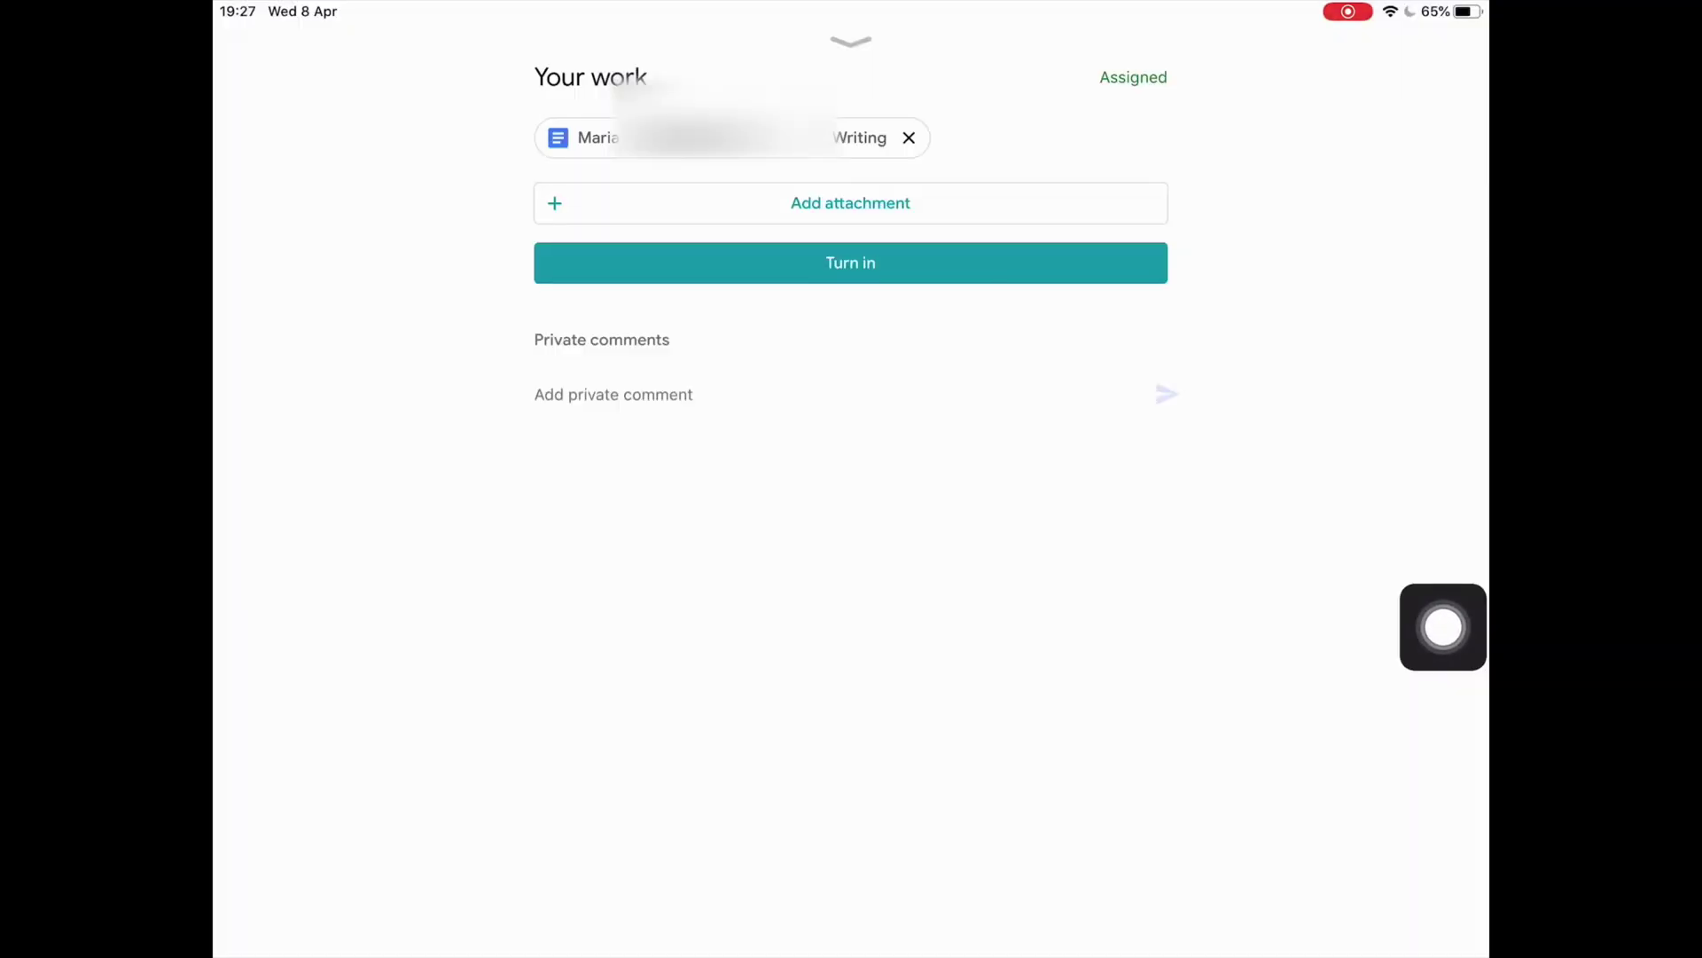
mouse_move(1444, 627)
left_mouse_down()
mouse_move(1177, 645)
mouse_move(1318, 190)
left_mouse_up()
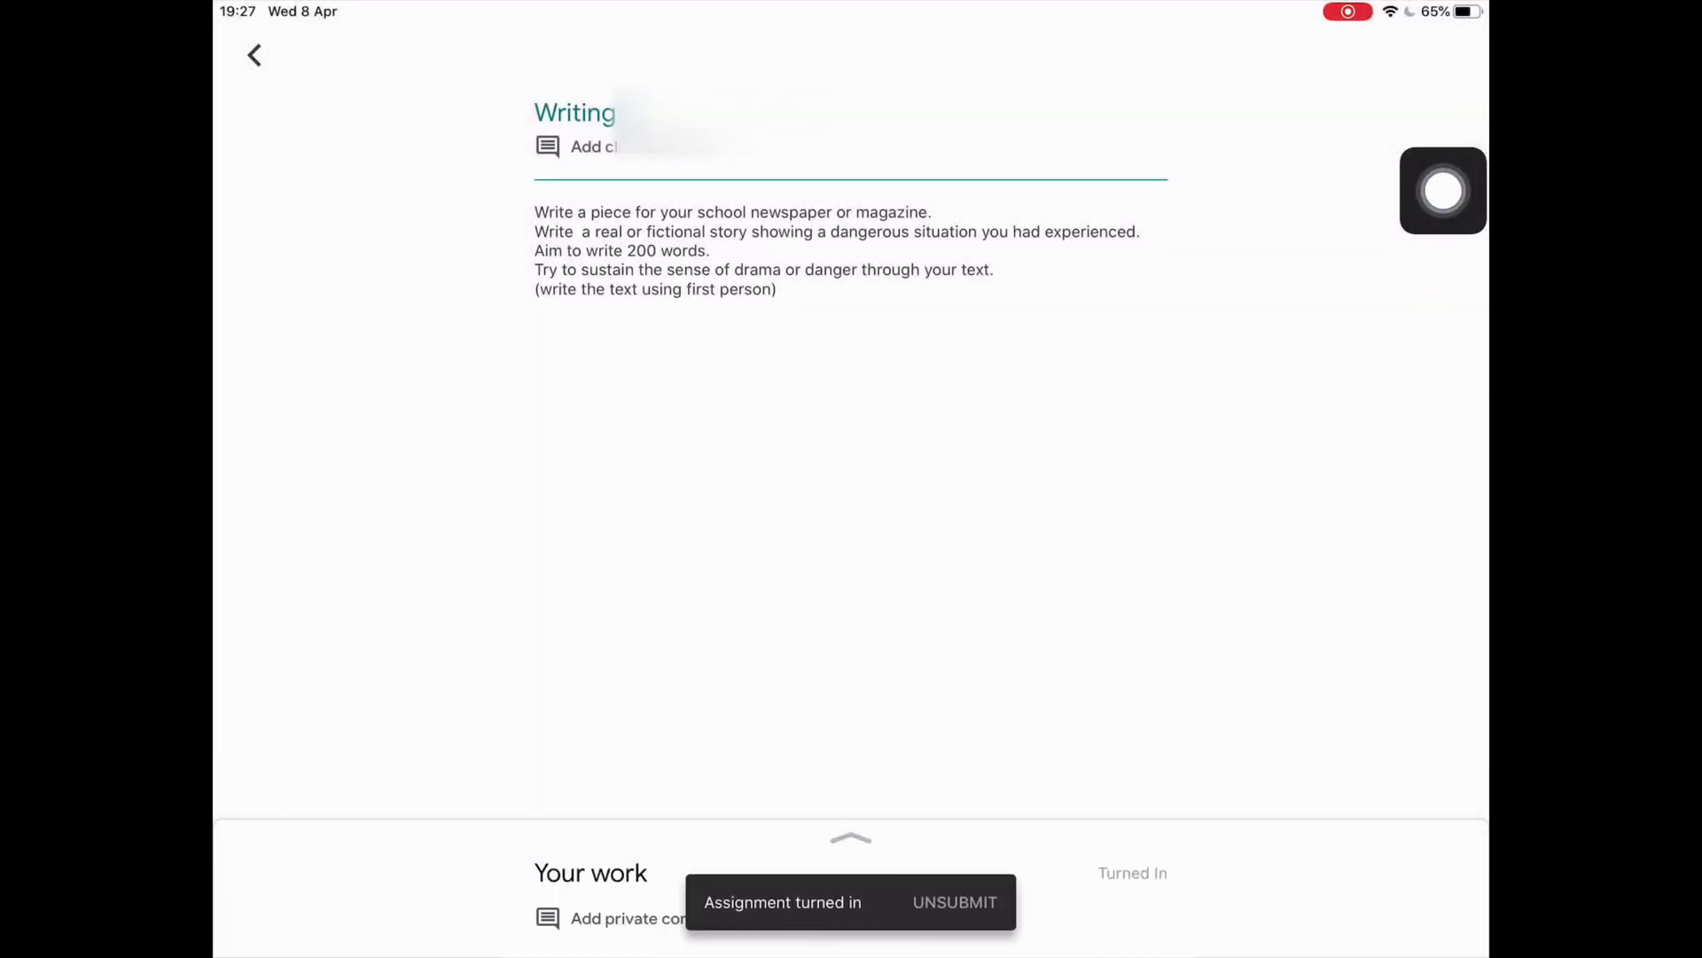
mouse_move(1443, 191)
left_mouse_down()
mouse_move(1340, 424)
mouse_move(864, 940)
mouse_move(1116, 760)
mouse_move(355, 171)
mouse_move(346, 221)
mouse_move(1210, 433)
mouse_move(1443, 337)
left_mouse_up()
- Return to the class stream and open the 'Adverbs of manner.' slides assignment
left_click(254, 55)
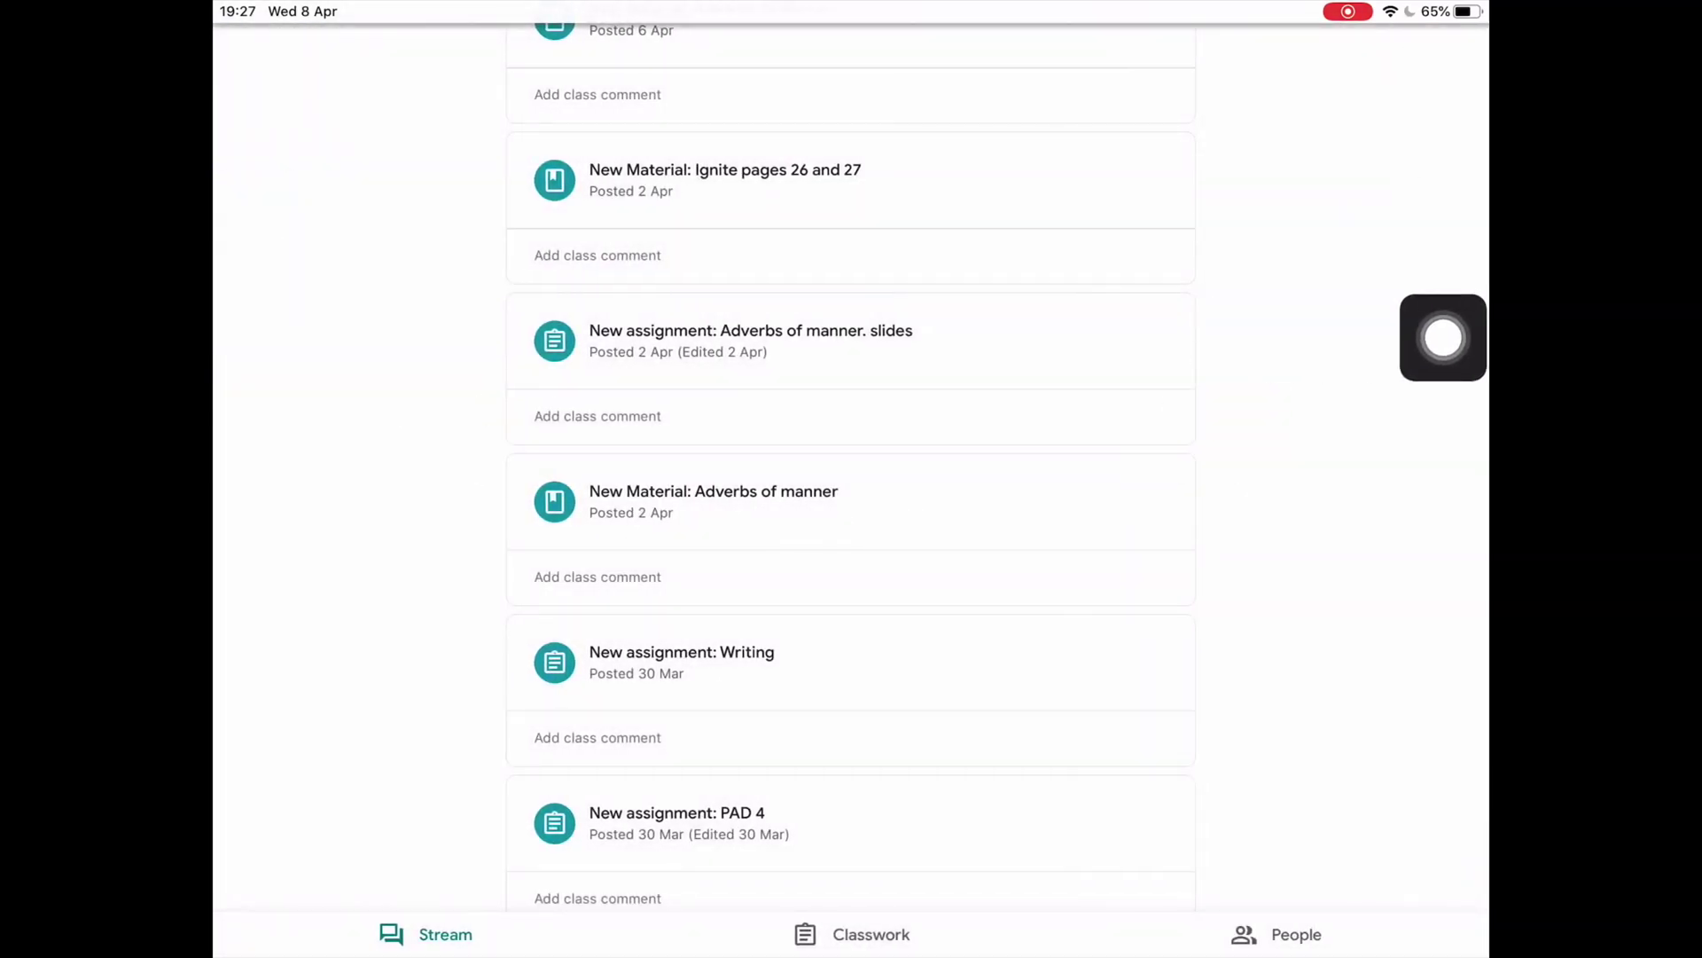
scroll(852, 488, "up", 3)
scroll(851, 496, "up", 5)
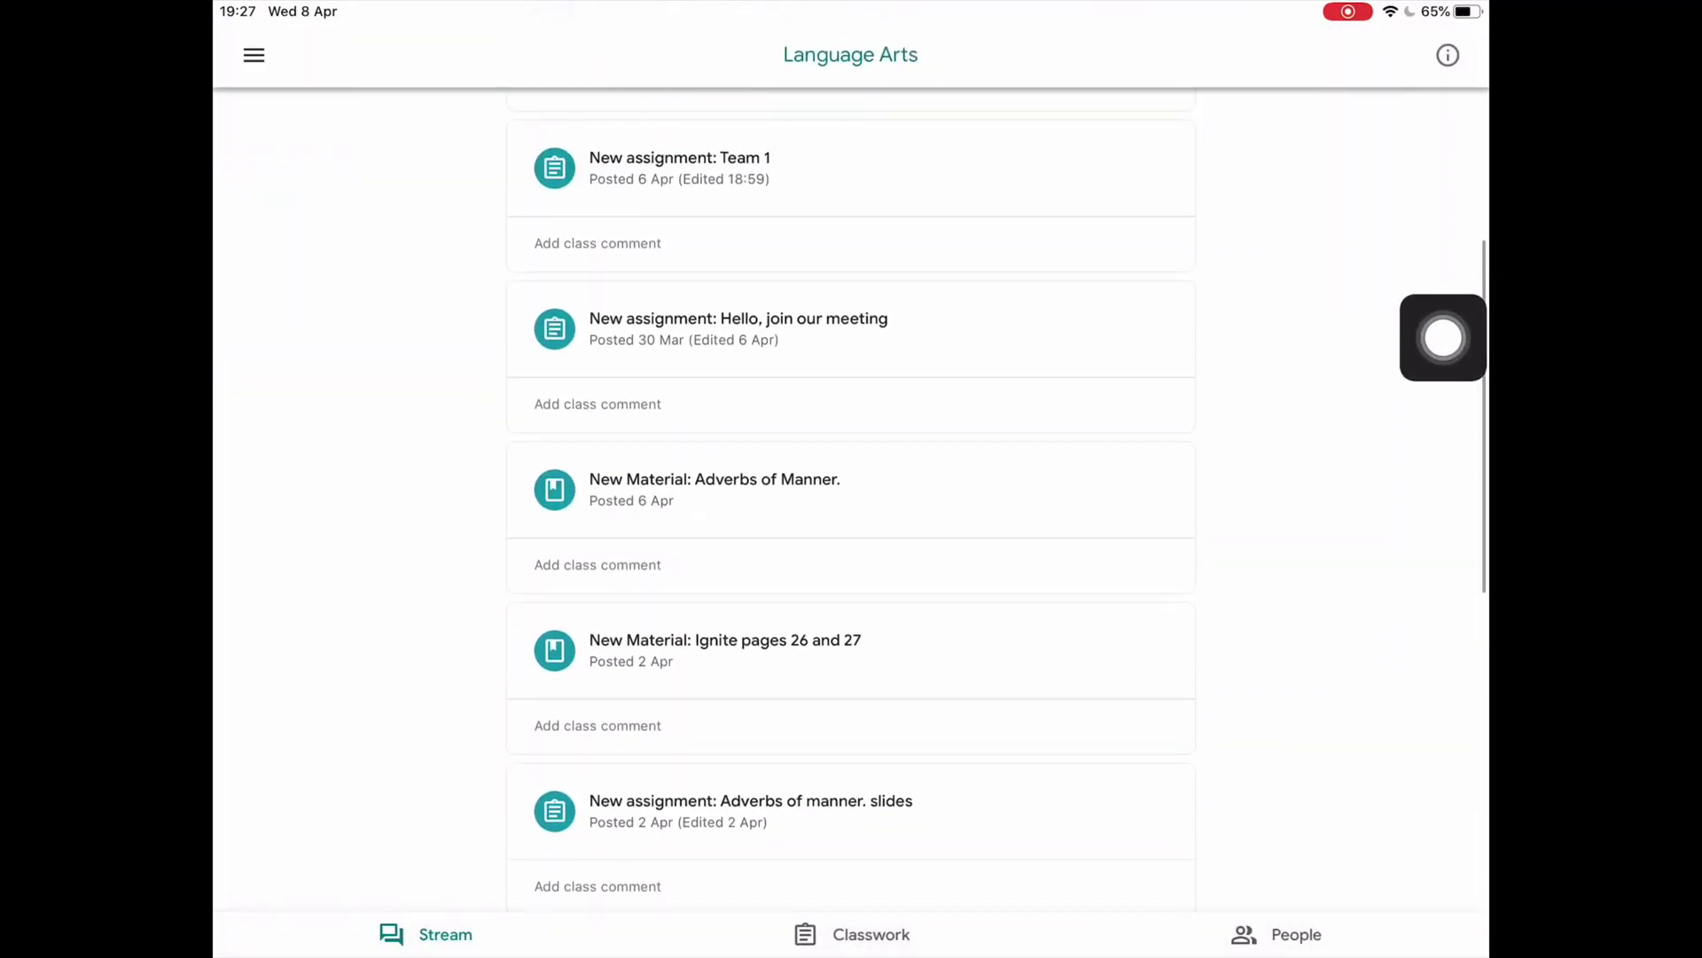
scroll(851, 496, "up", 2)
scroll(851, 487, "down", 7)
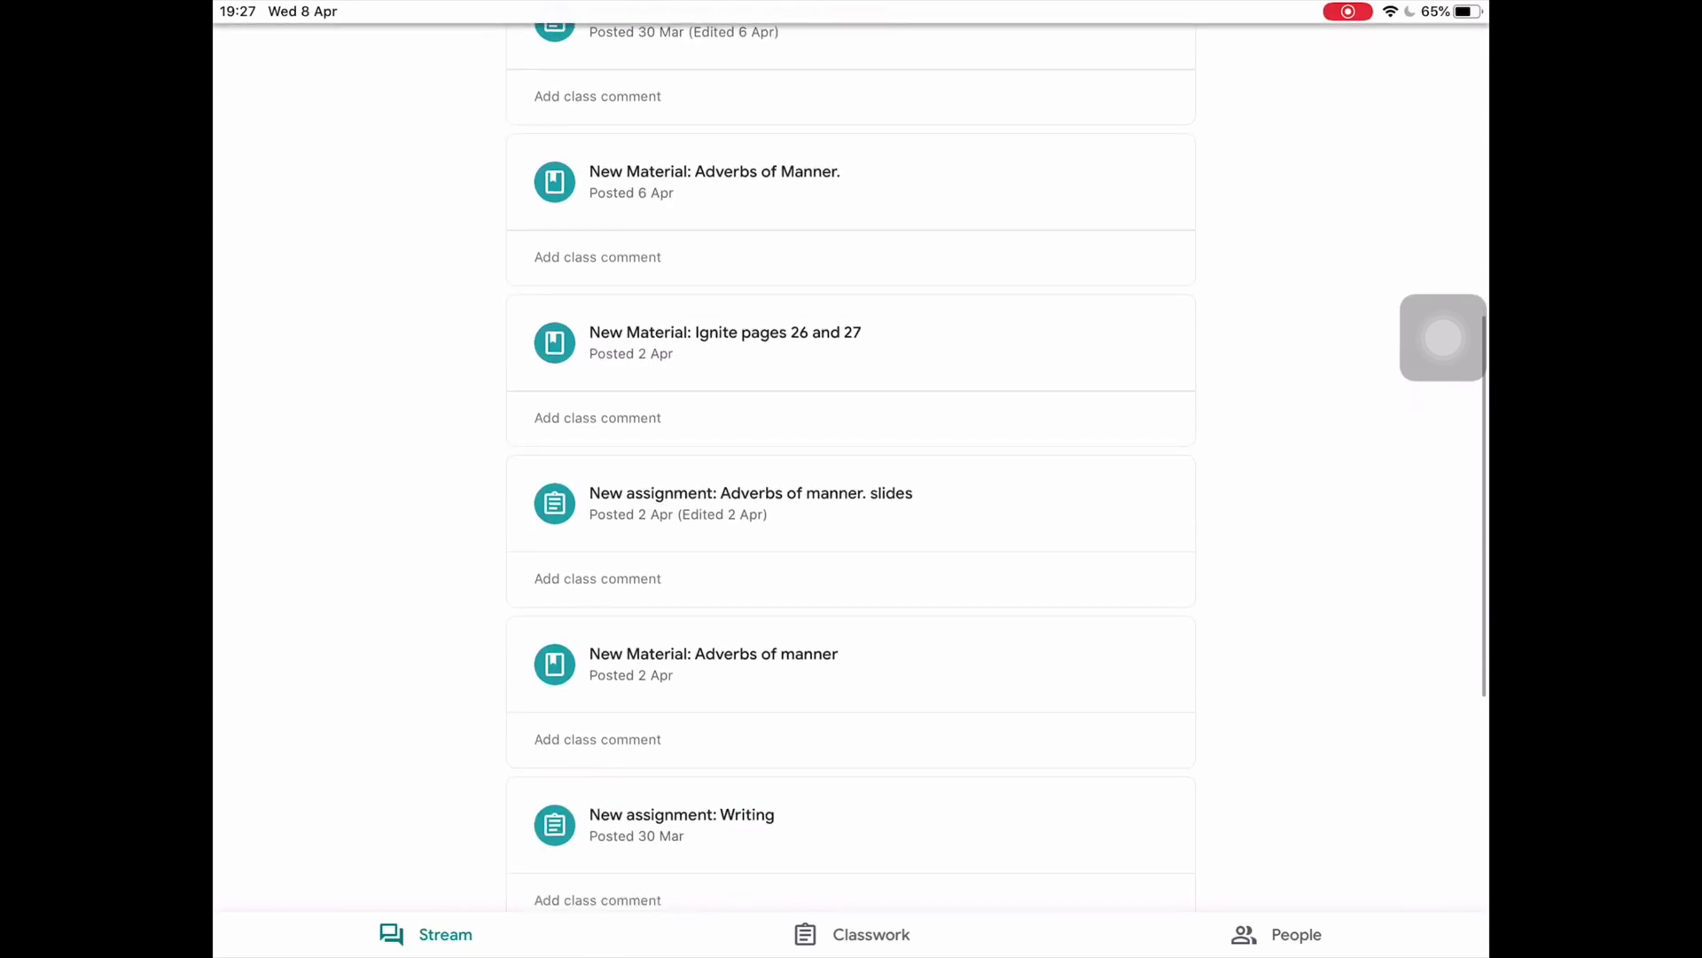
scroll(851, 479, "up", 3)
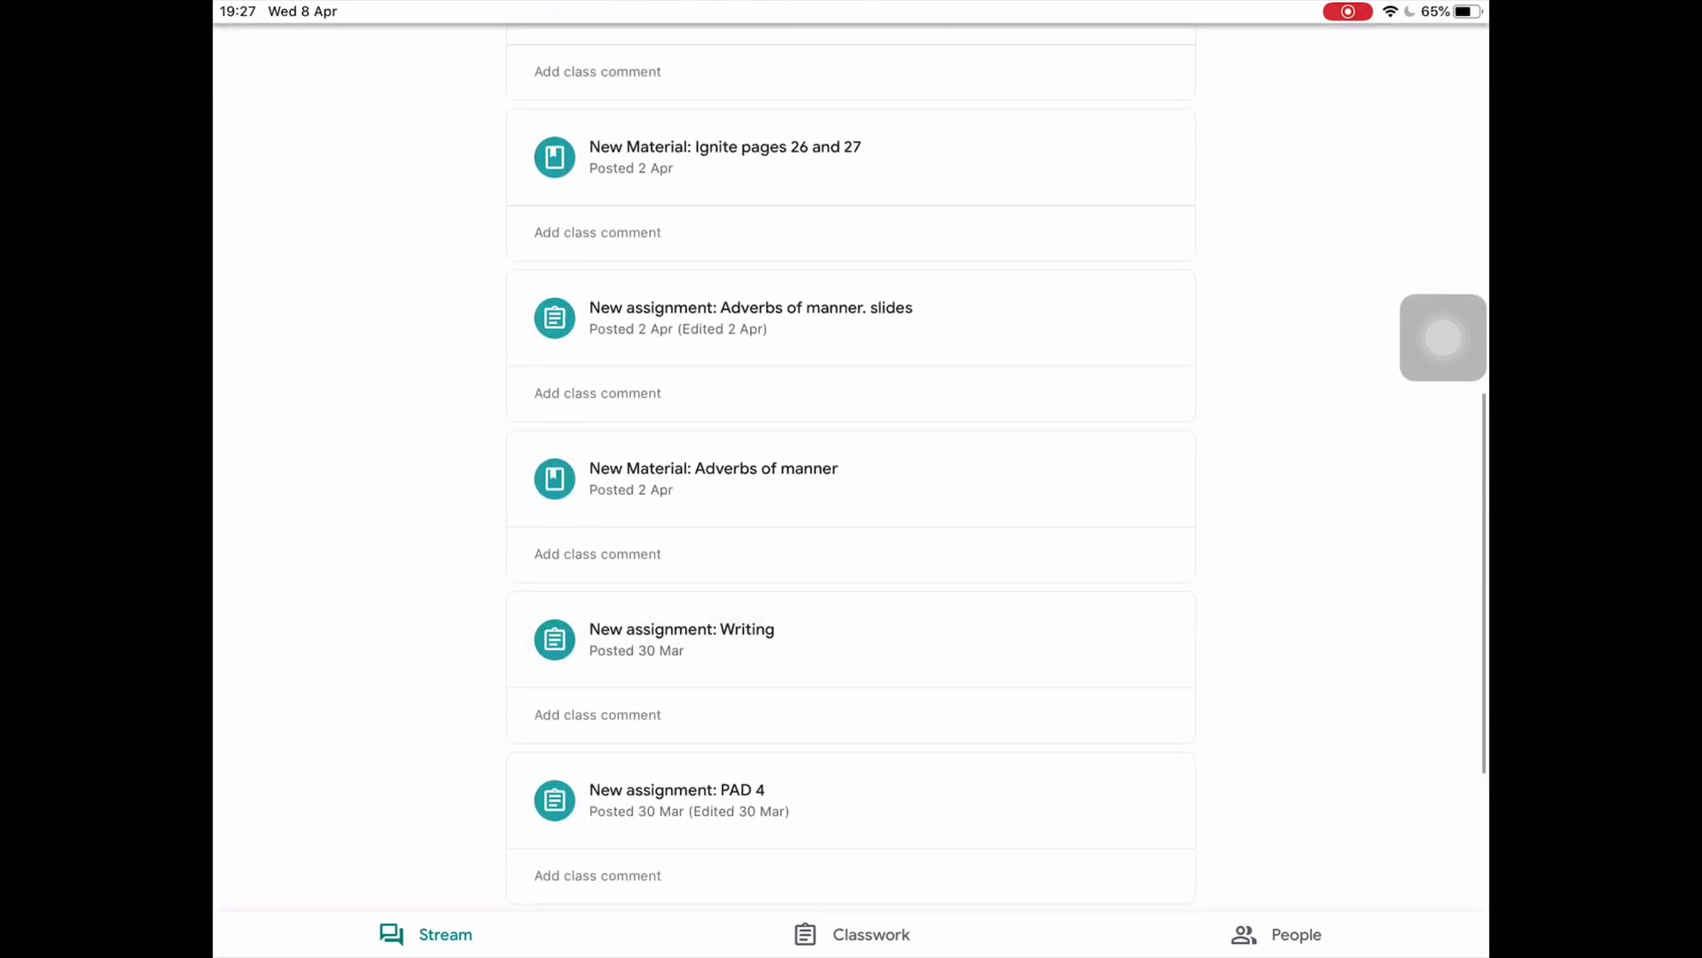
left_click_drag(1443, 337, 940, 420)
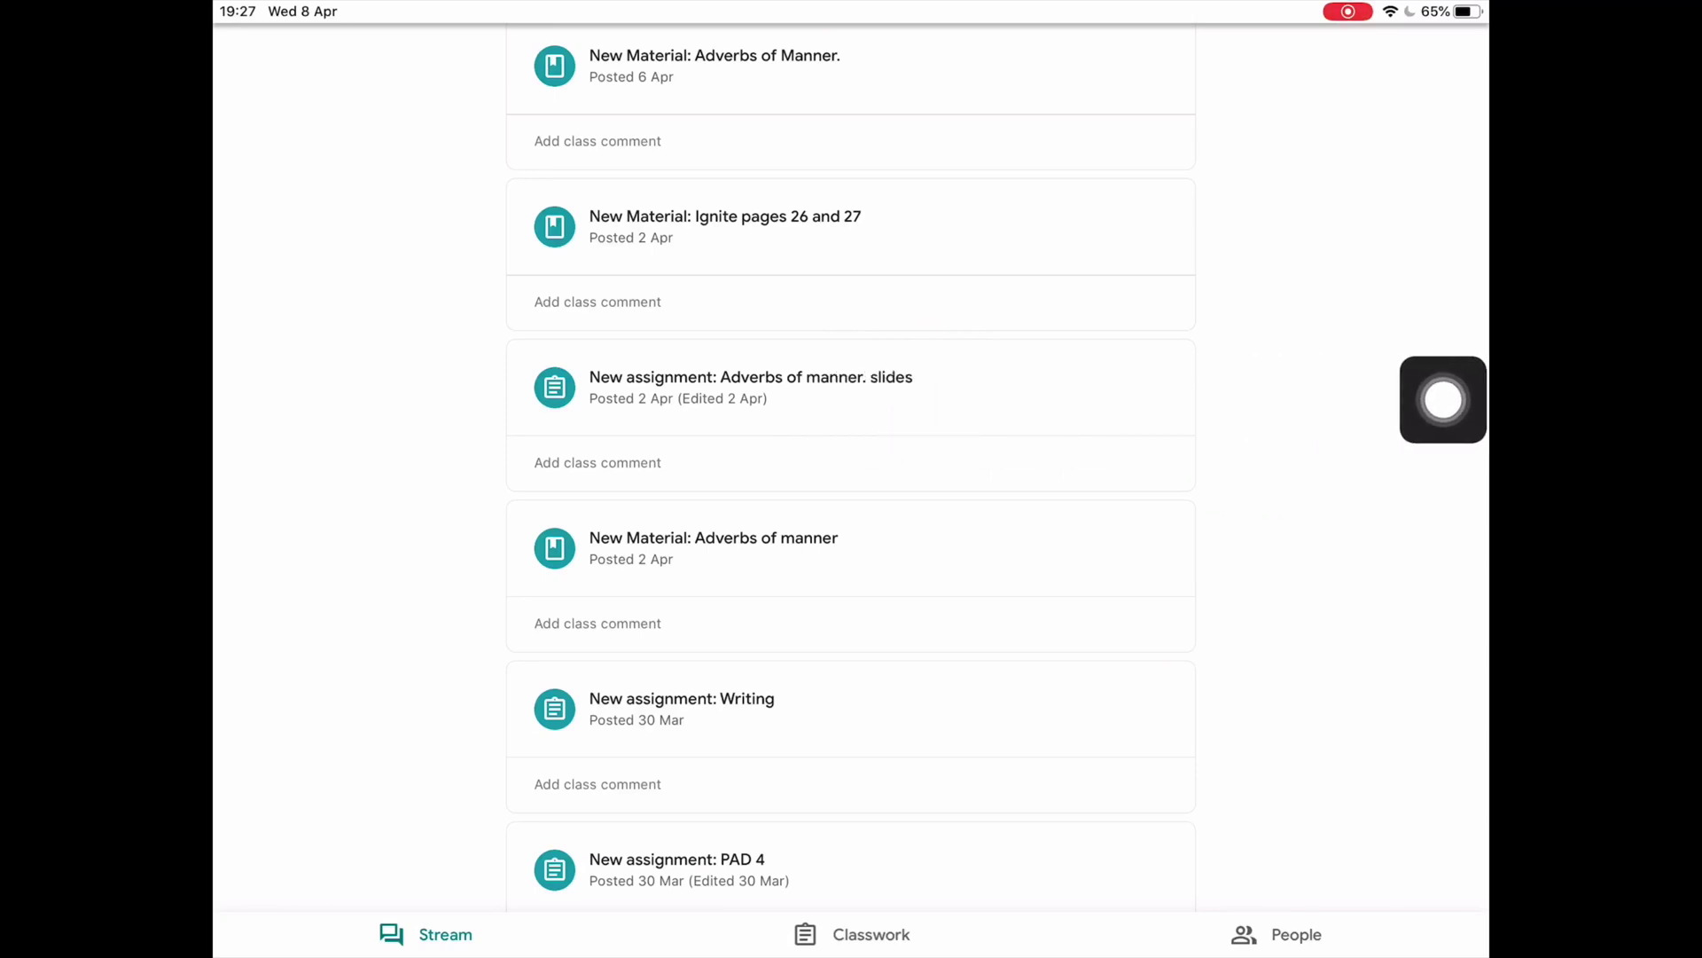
left_click(710, 388)
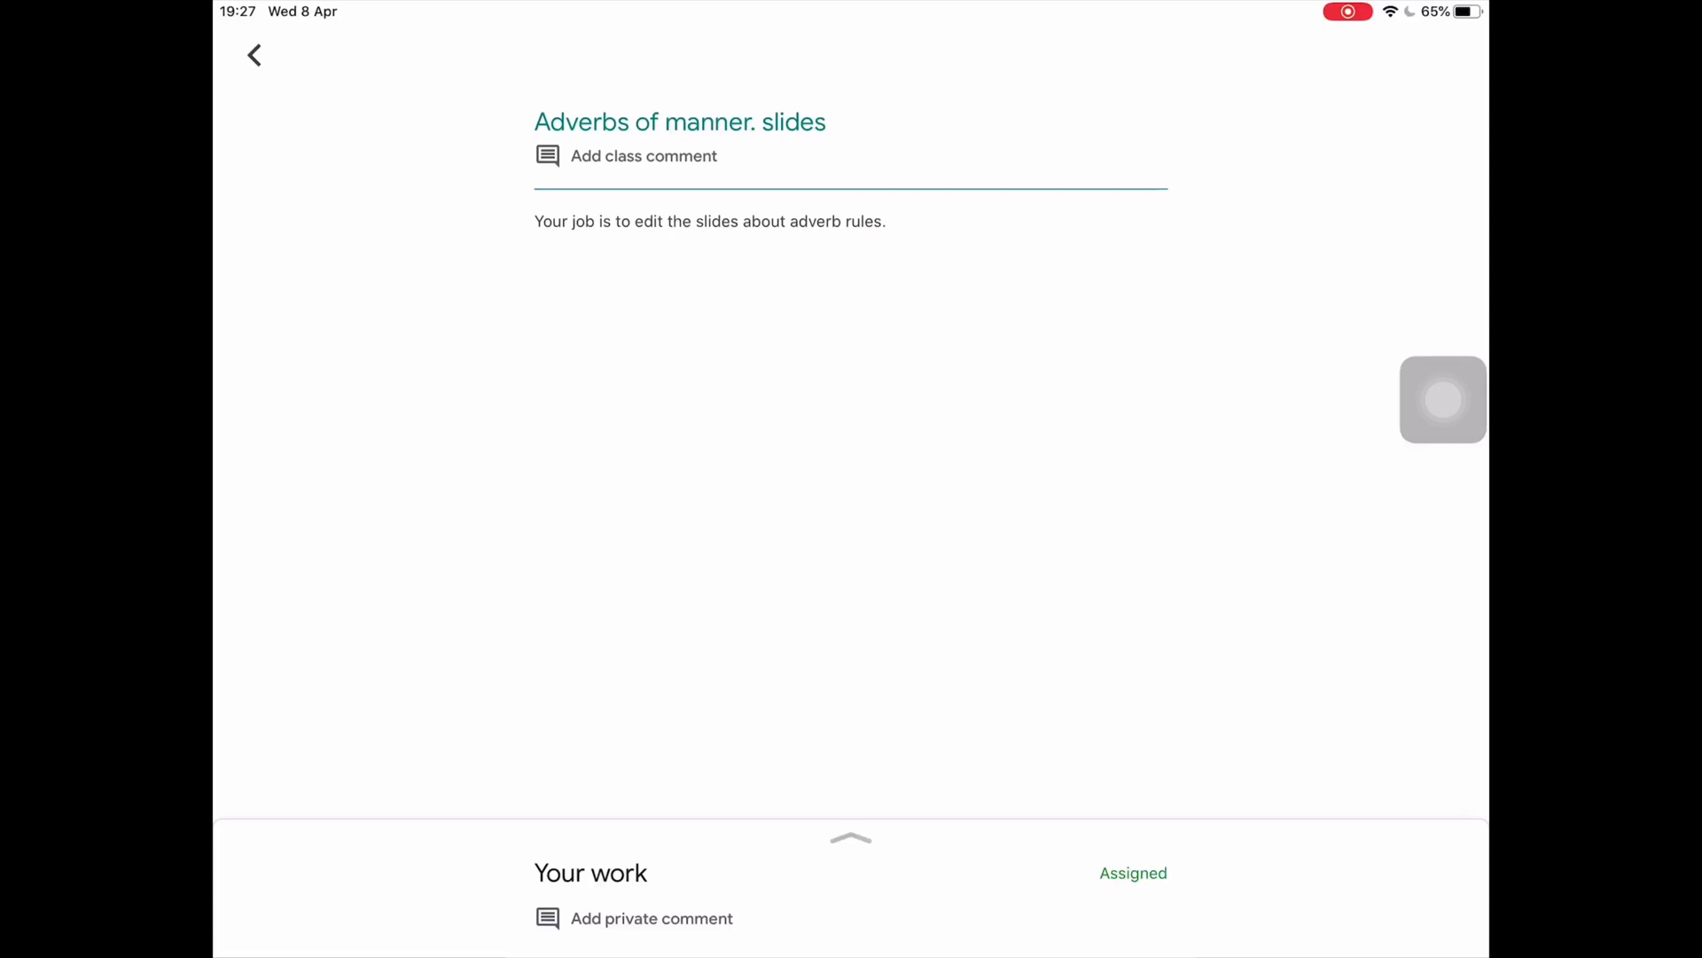
- Attach a new Slides presentation under Your work
mouse_move(1443, 399)
left_mouse_down()
mouse_move(1405, 376)
mouse_move(670, 348)
mouse_move(886, 212)
mouse_move(1290, 282)
left_mouse_up()
left_click(846, 838)
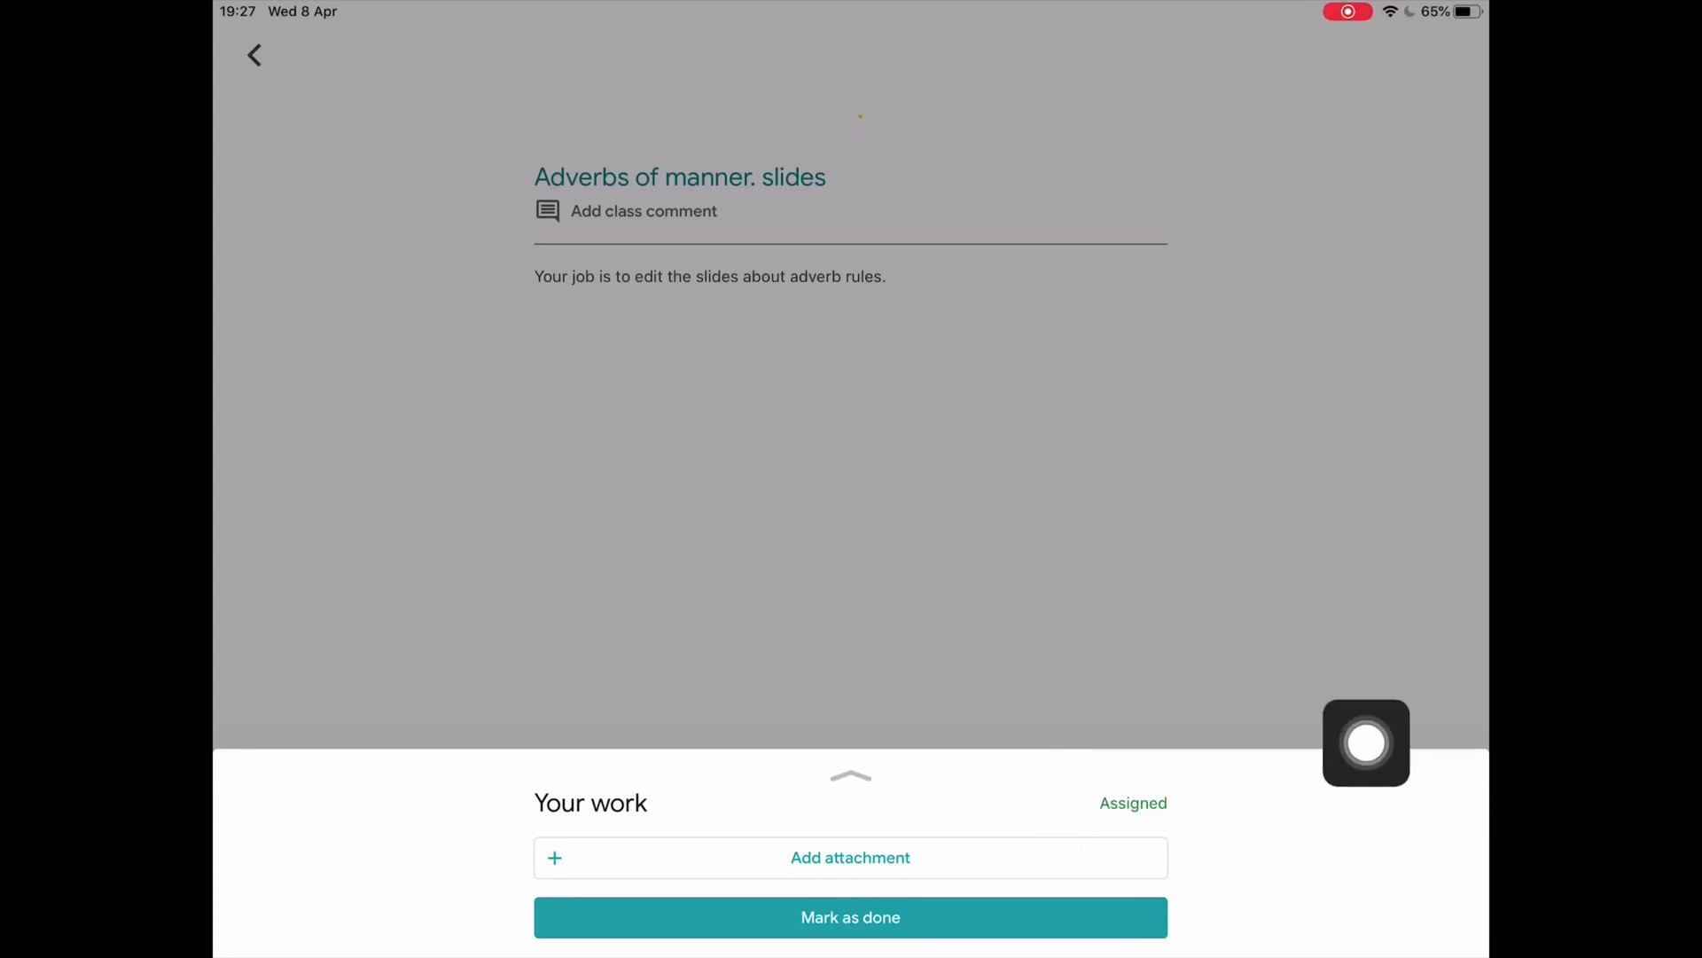
left_click(851, 857)
mouse_move(1443, 743)
left_mouse_down()
mouse_move(787, 555)
mouse_move(254, 543)
mouse_move(407, 563)
mouse_move(452, 749)
mouse_move(582, 715)
left_mouse_up()
left_click(352, 669)
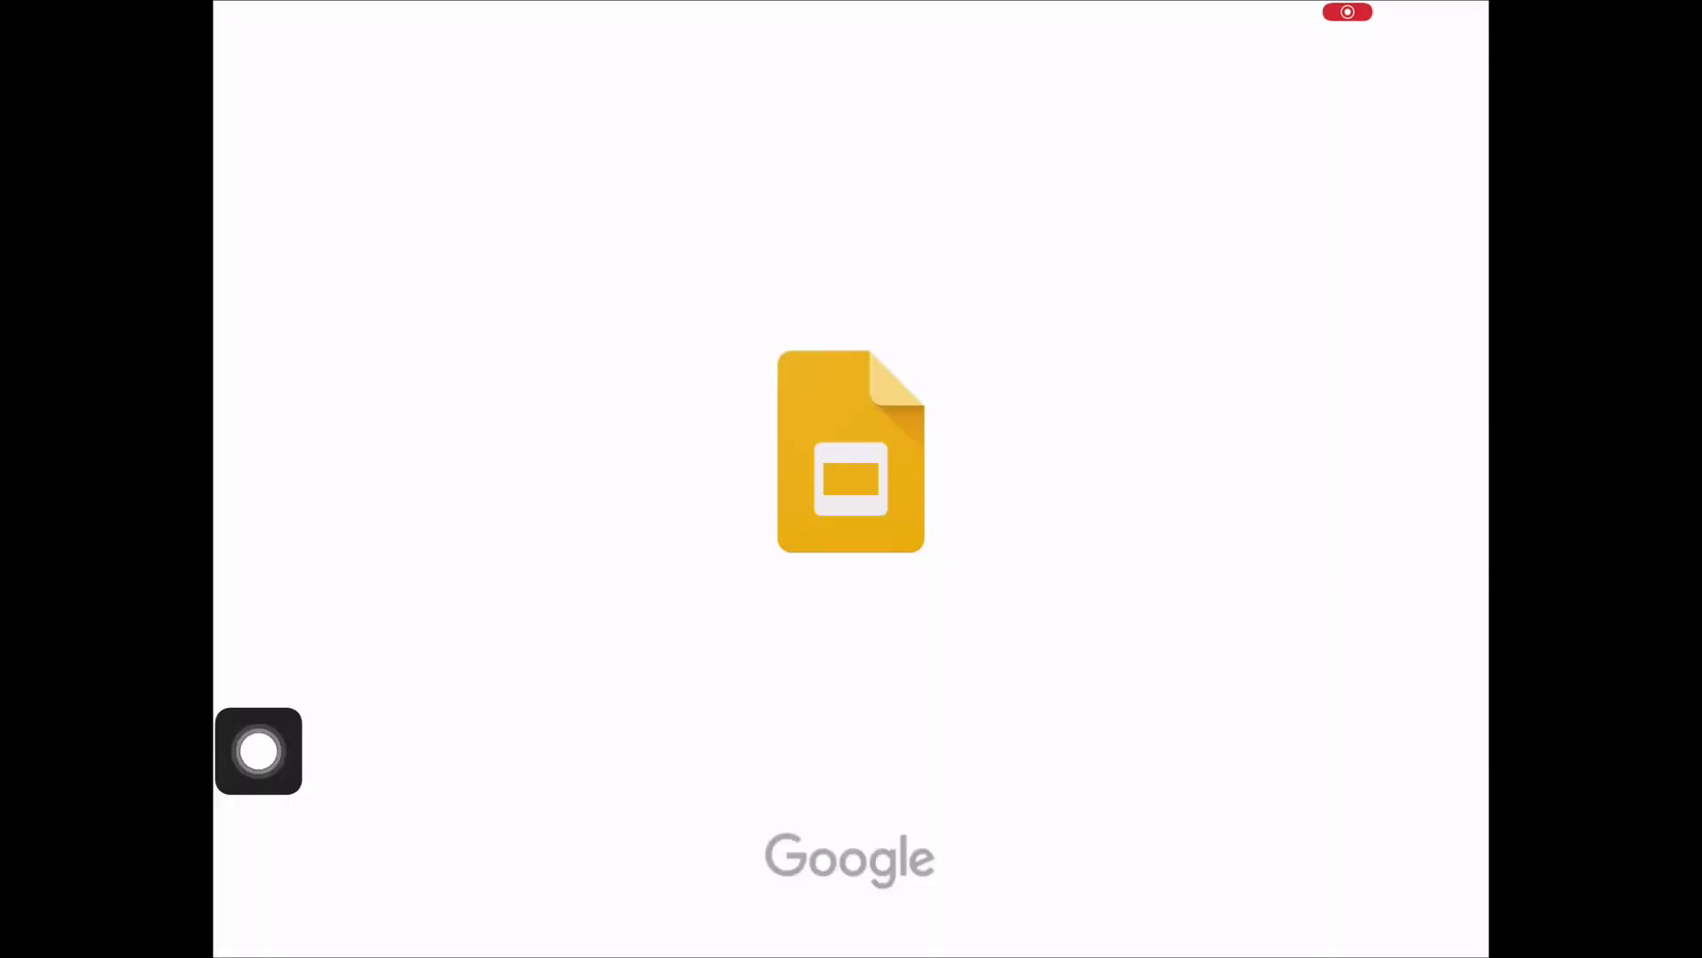
- Create a new presentation from the 'Cartões de teste' flash-card template
mouse_move(915, 681)
left_mouse_down()
mouse_move(766, 295)
mouse_move(1223, 258)
mouse_move(1418, 550)
left_mouse_up()
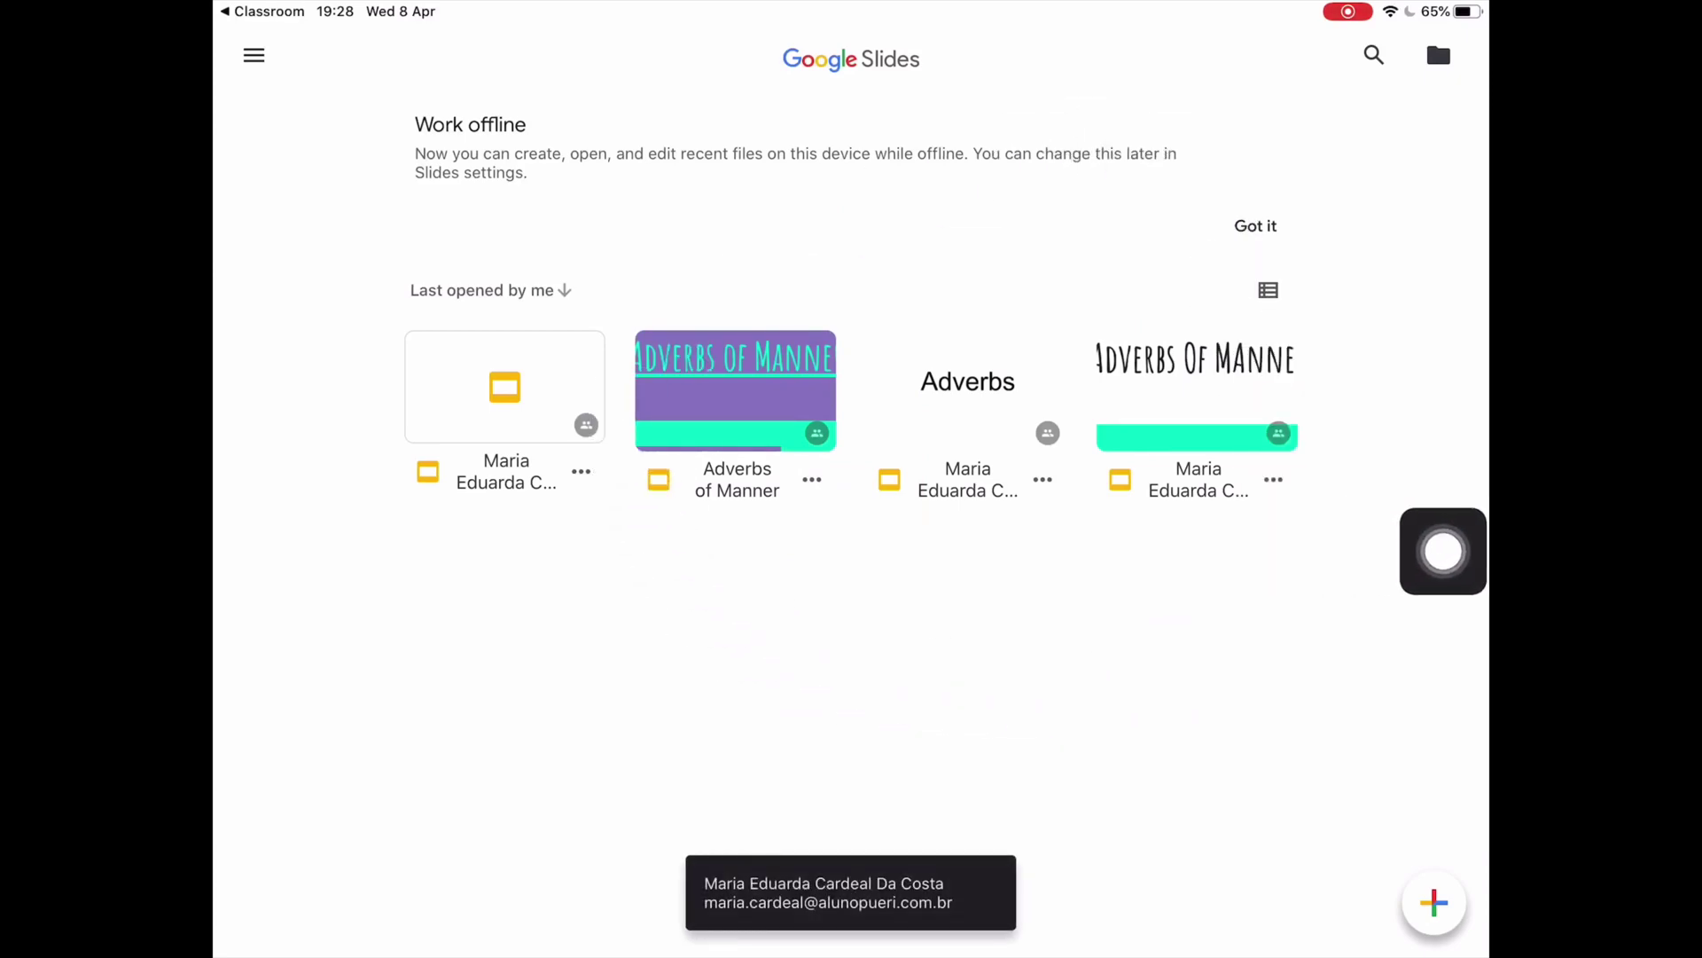
left_click_drag(1443, 550, 1417, 940)
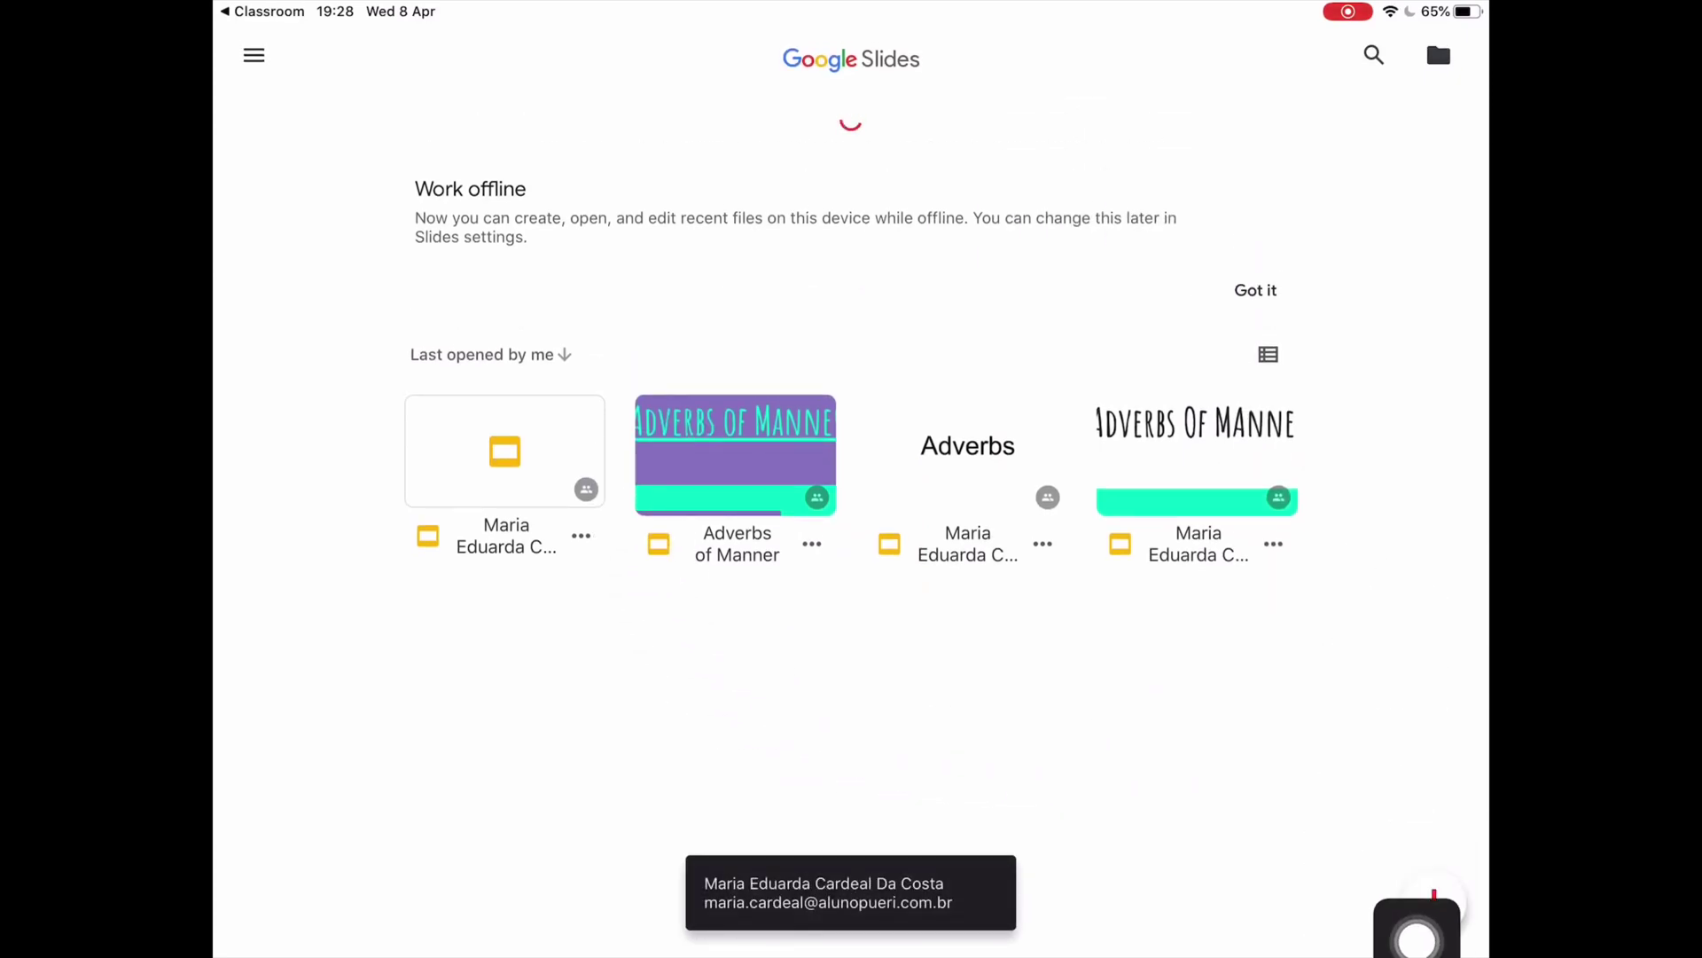
left_click(1434, 903)
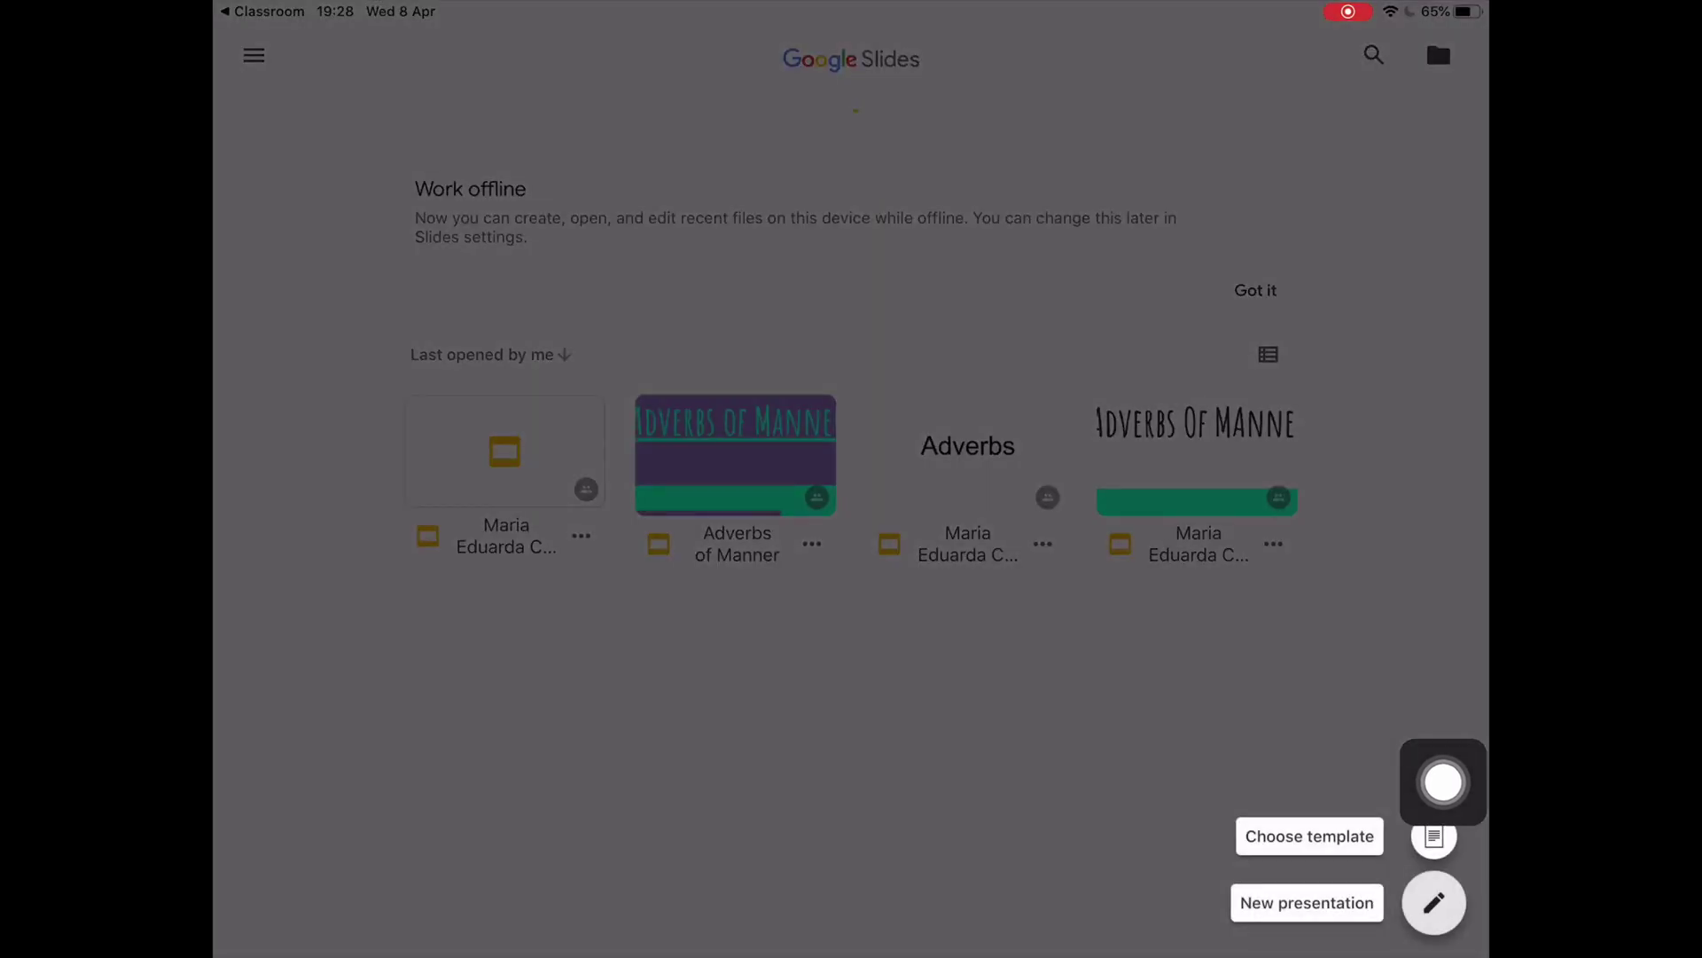
mouse_move(1443, 782)
left_mouse_down()
mouse_move(1453, 696)
mouse_move(1411, 824)
left_mouse_up()
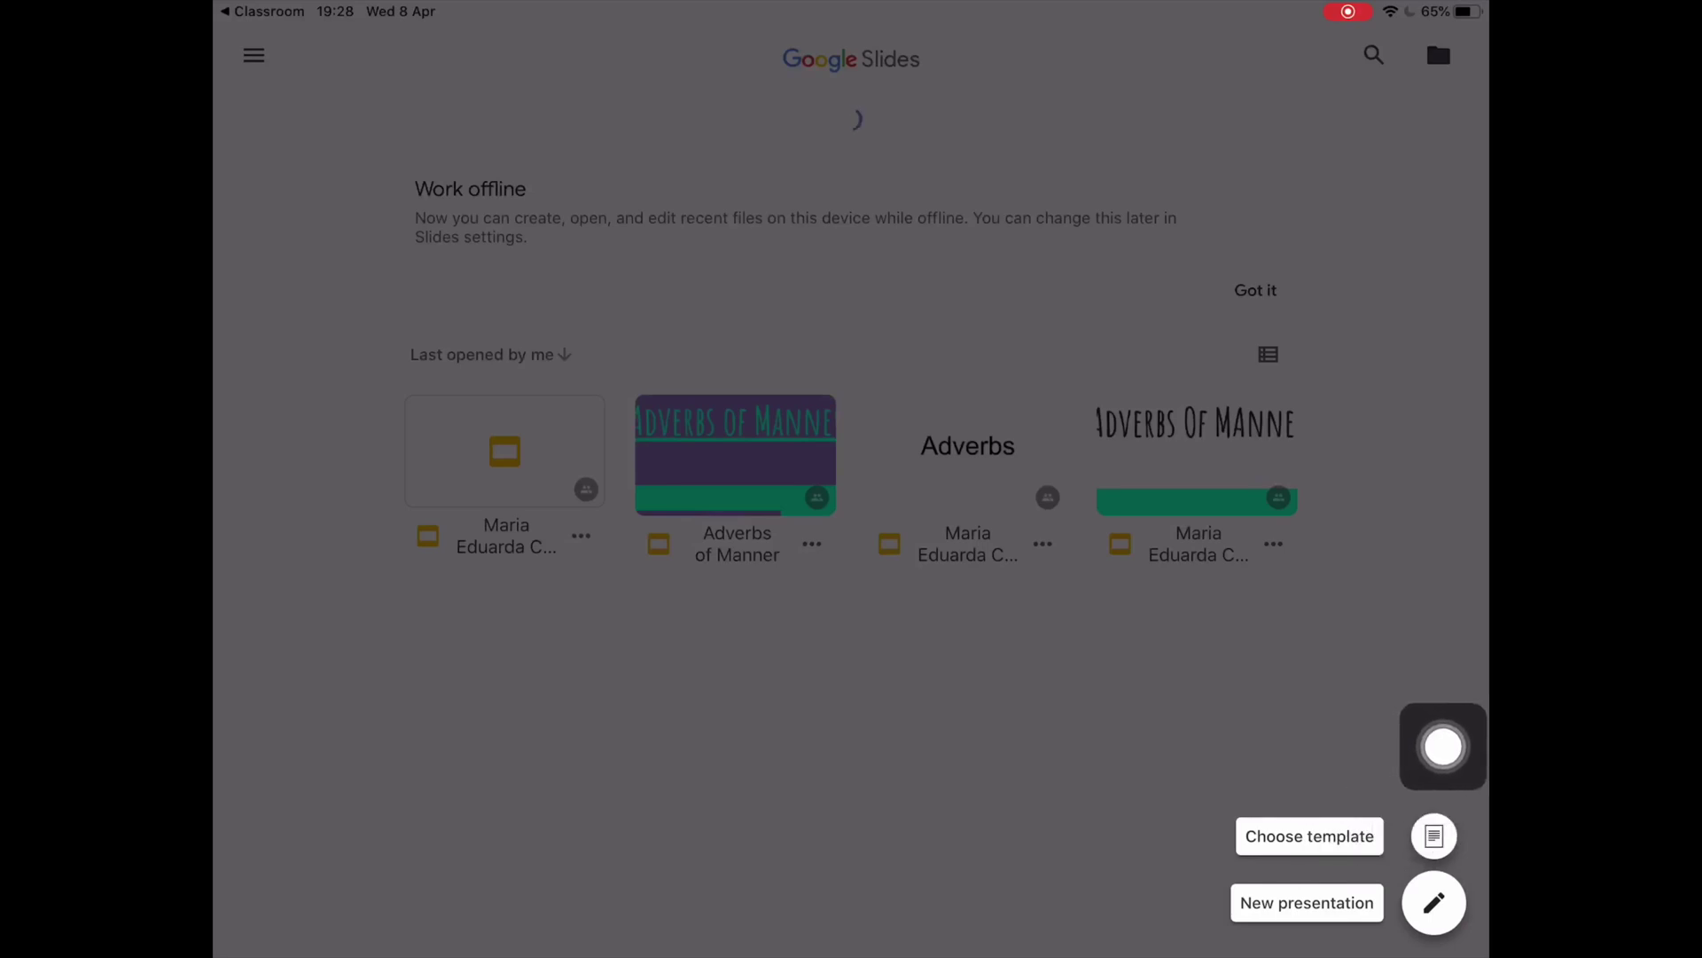
left_click(1310, 836)
mouse_move(1443, 747)
left_mouse_down()
mouse_move(1007, 553)
mouse_move(258, 629)
mouse_move(1062, 365)
left_mouse_up()
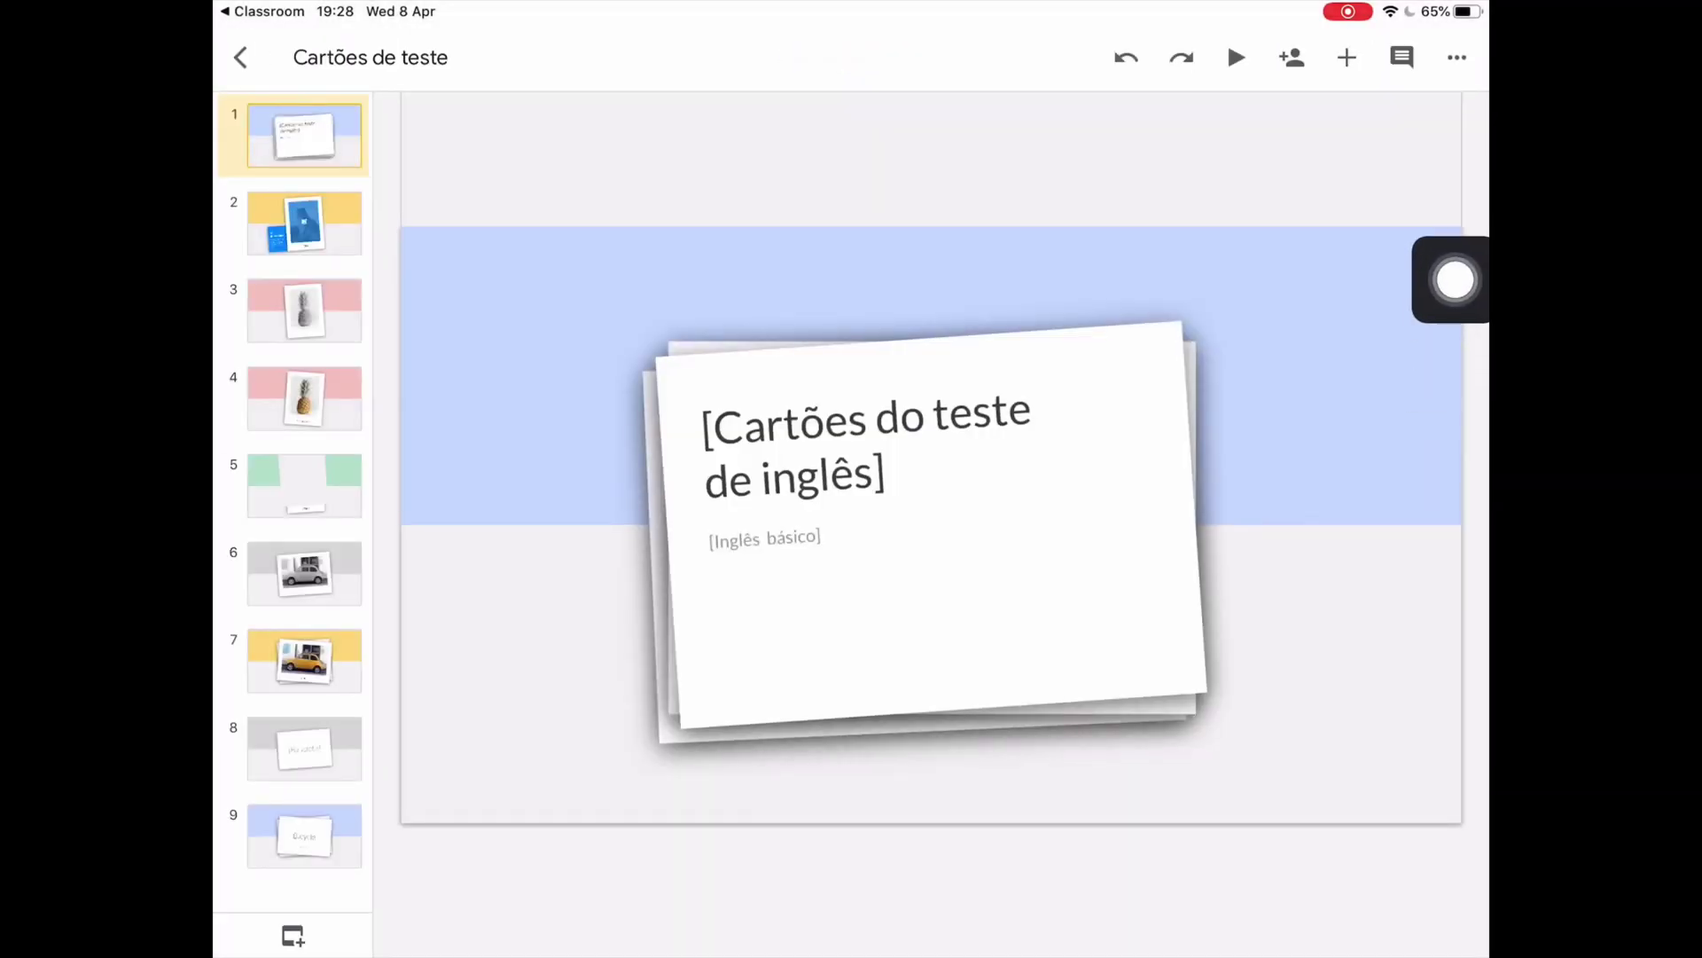
- Replace the title '[Cartões do teste de inglês]' with 'Adverbs of Manner'
left_click(958, 411)
left_click(869, 444)
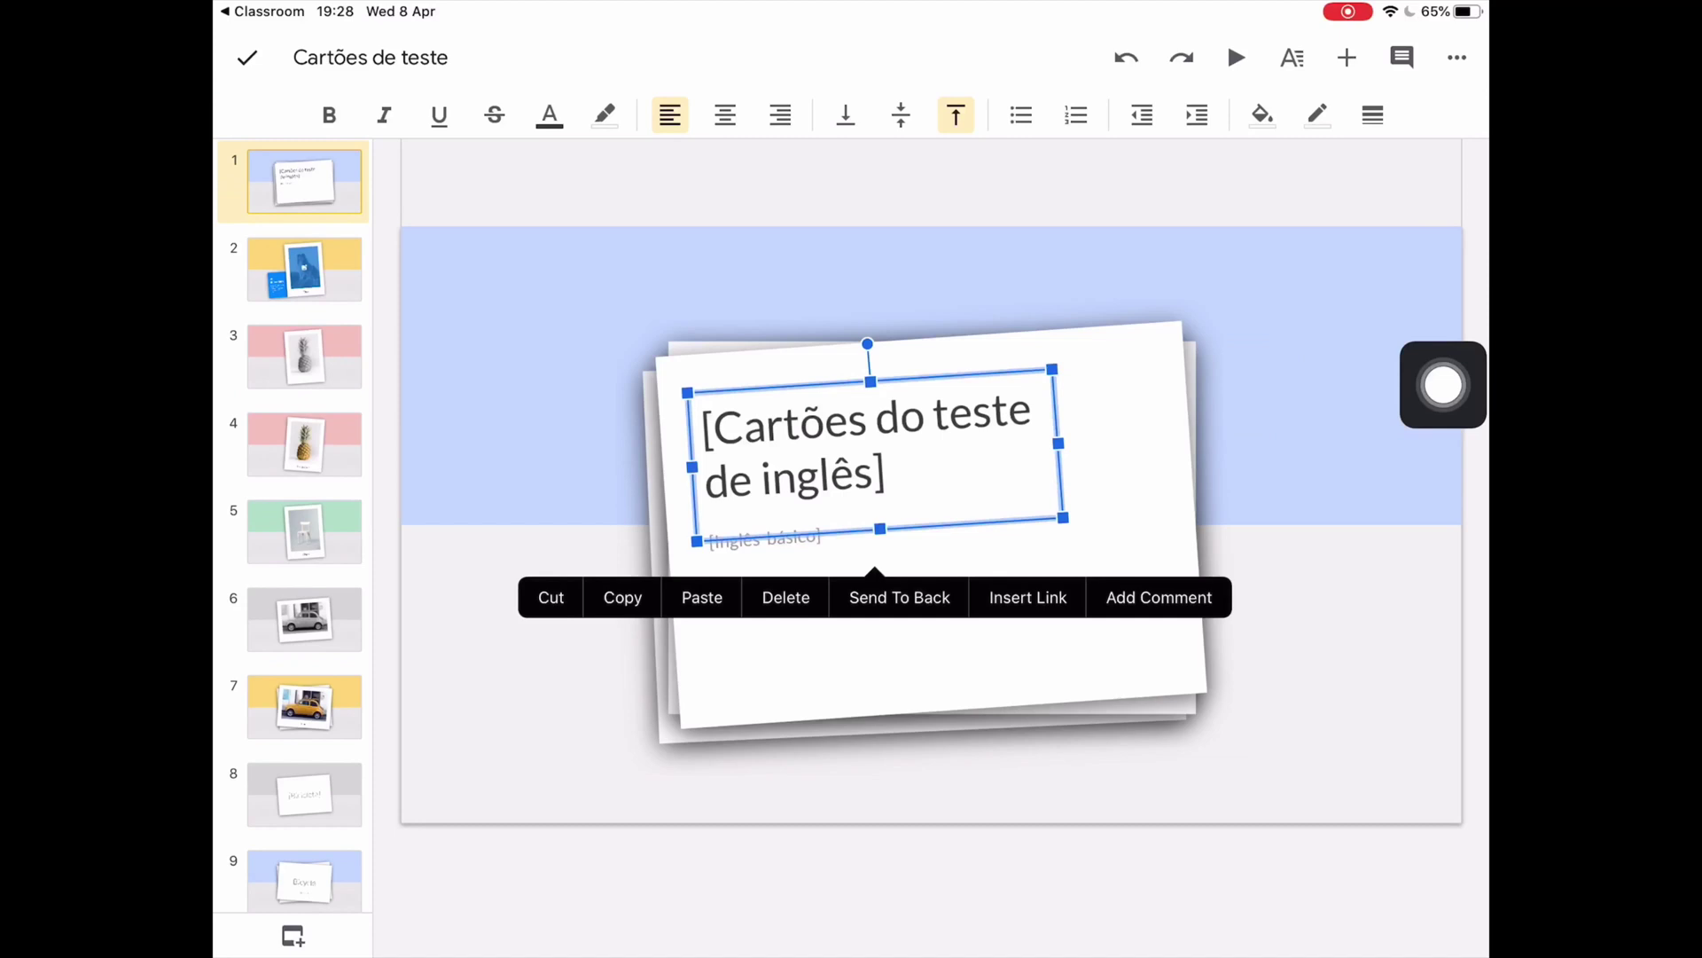
left_click(887, 475)
key("BackSpace")
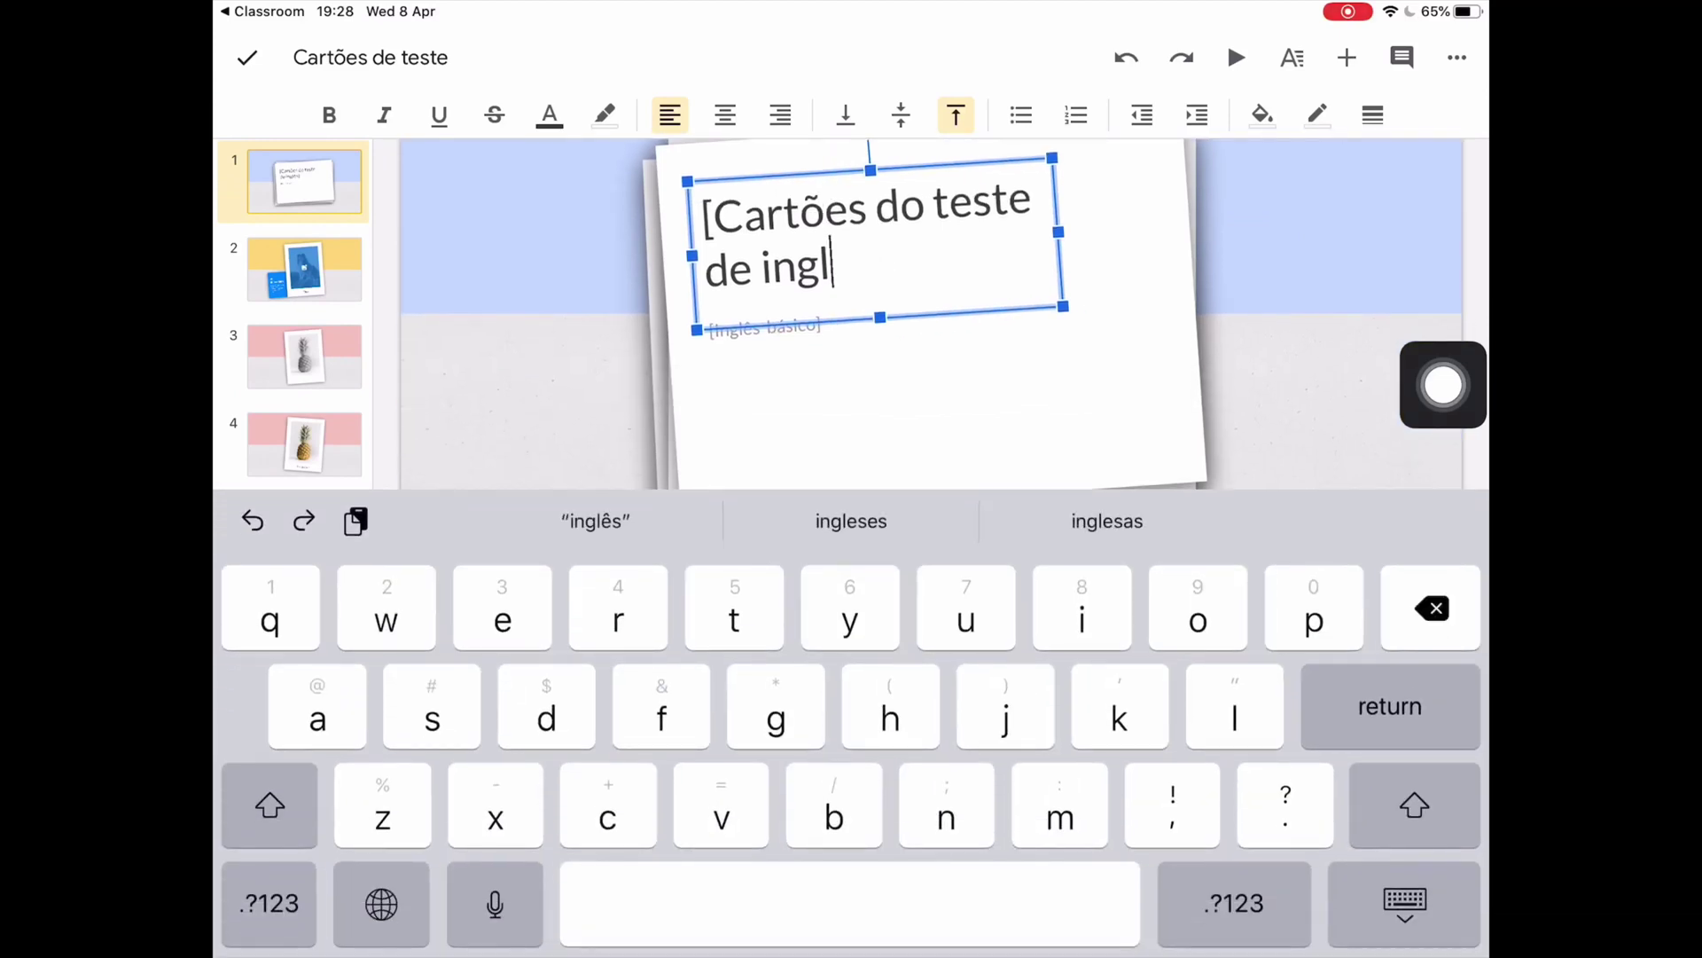
key("BackSpace")
key("BackSpace")
key("BackSpace")
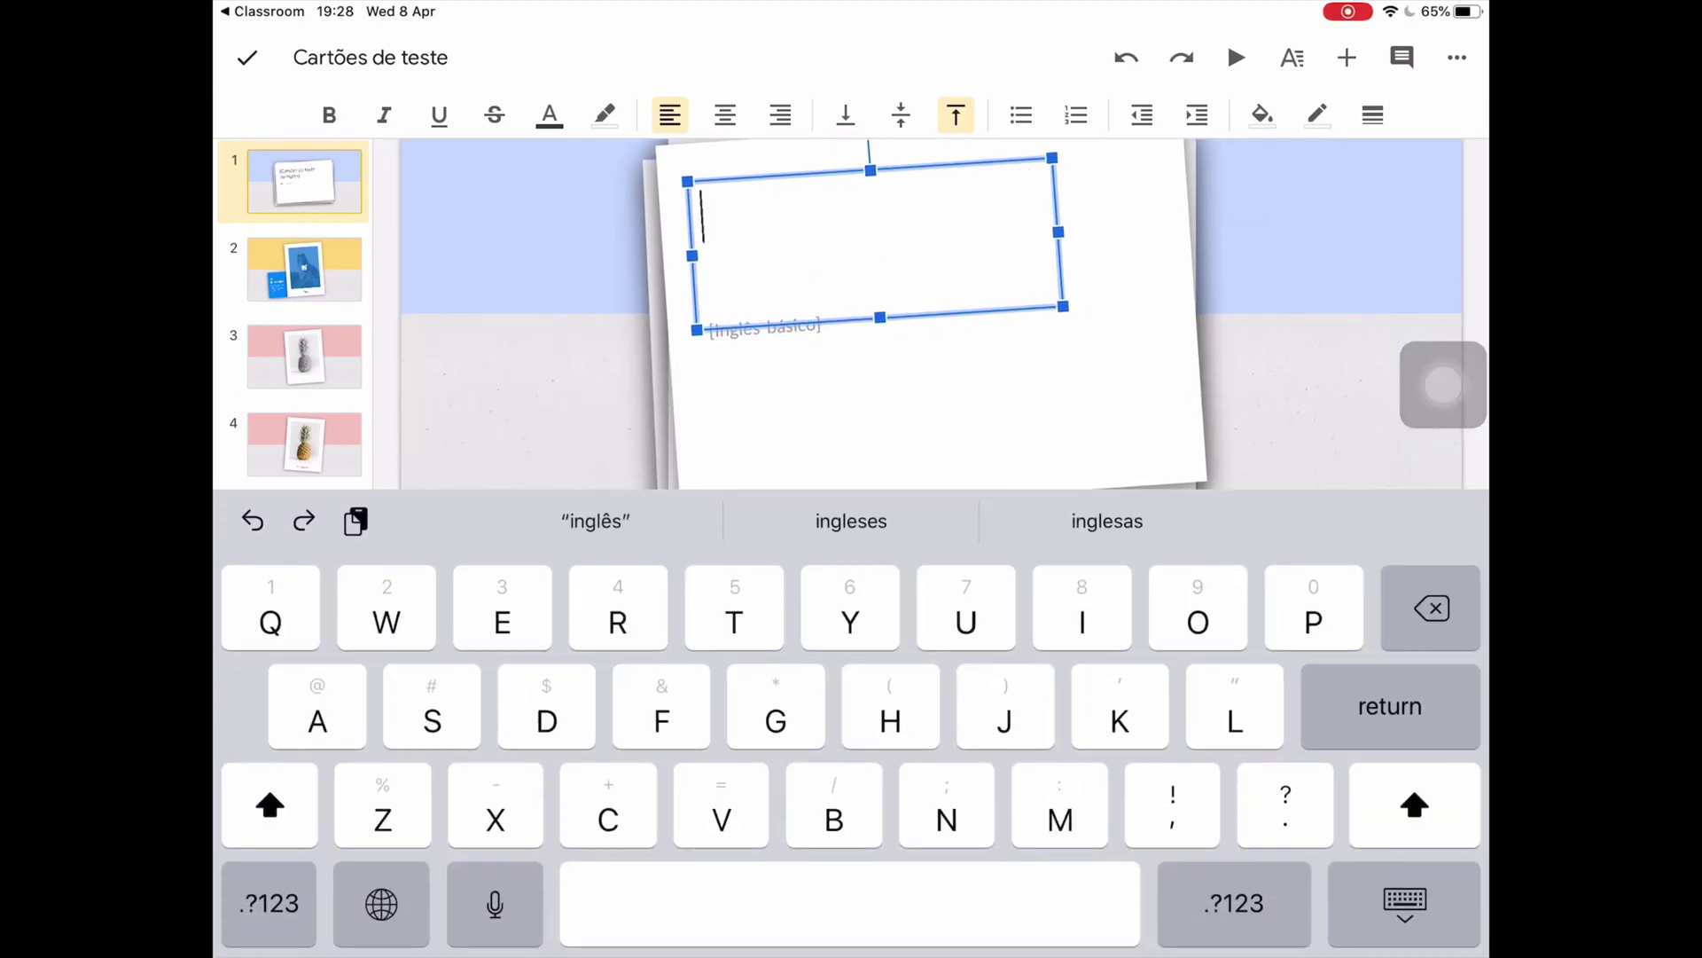
type("Adverbs of")
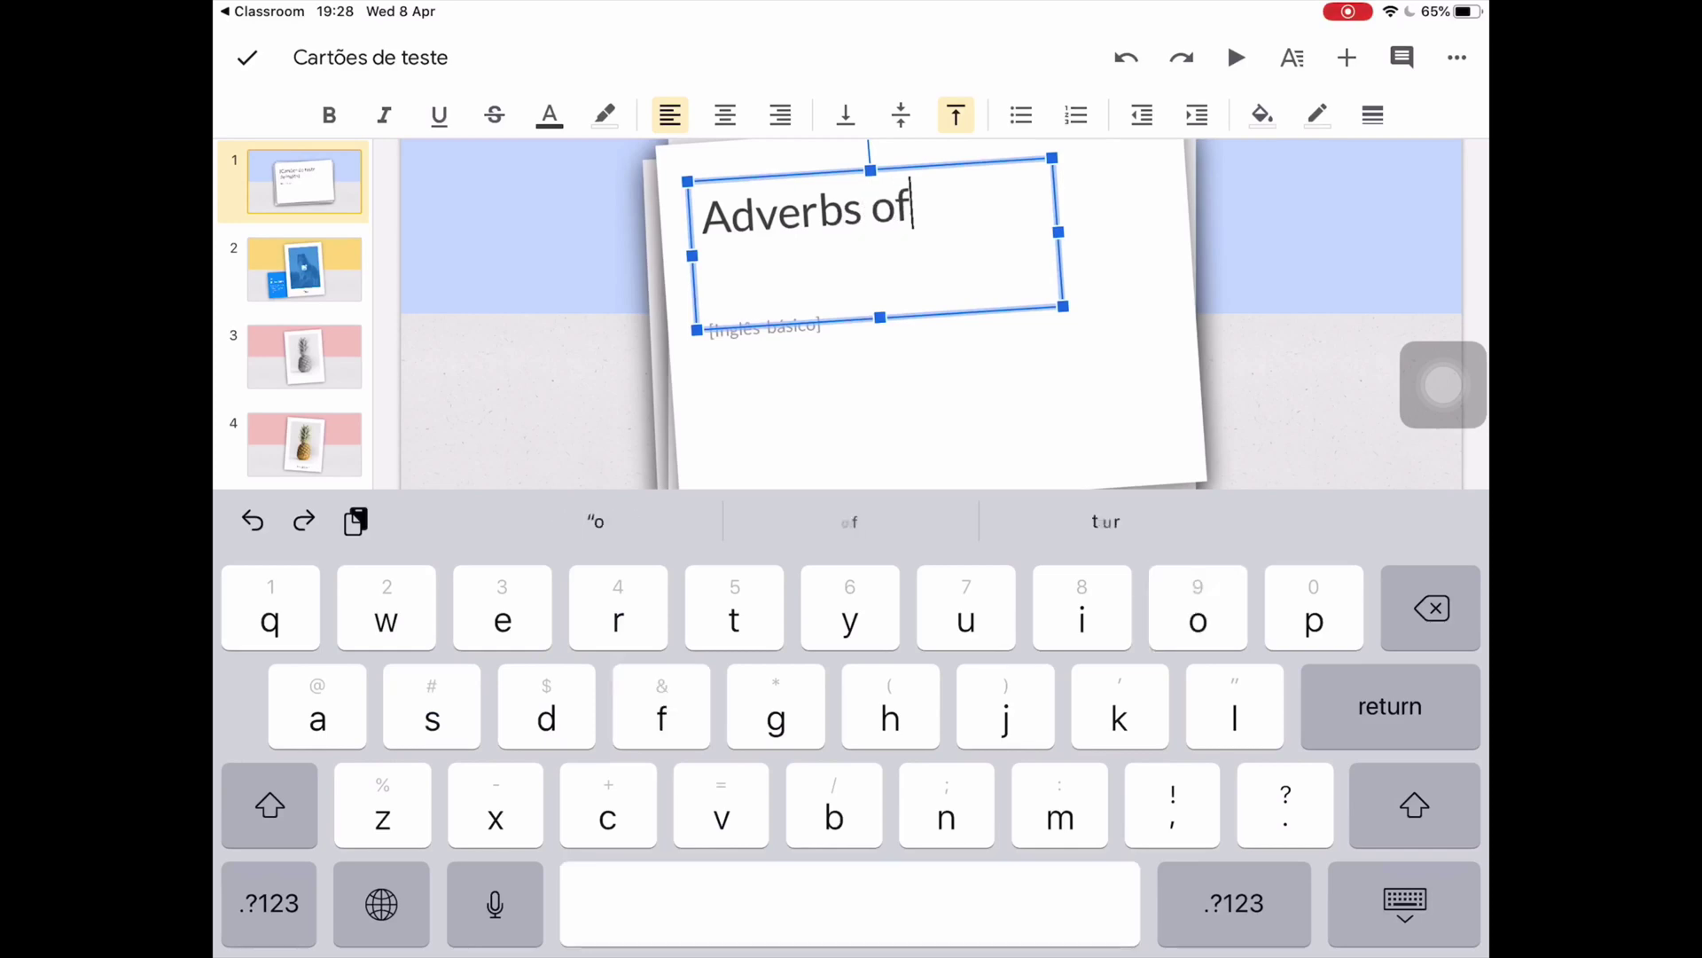
type(" Manner")
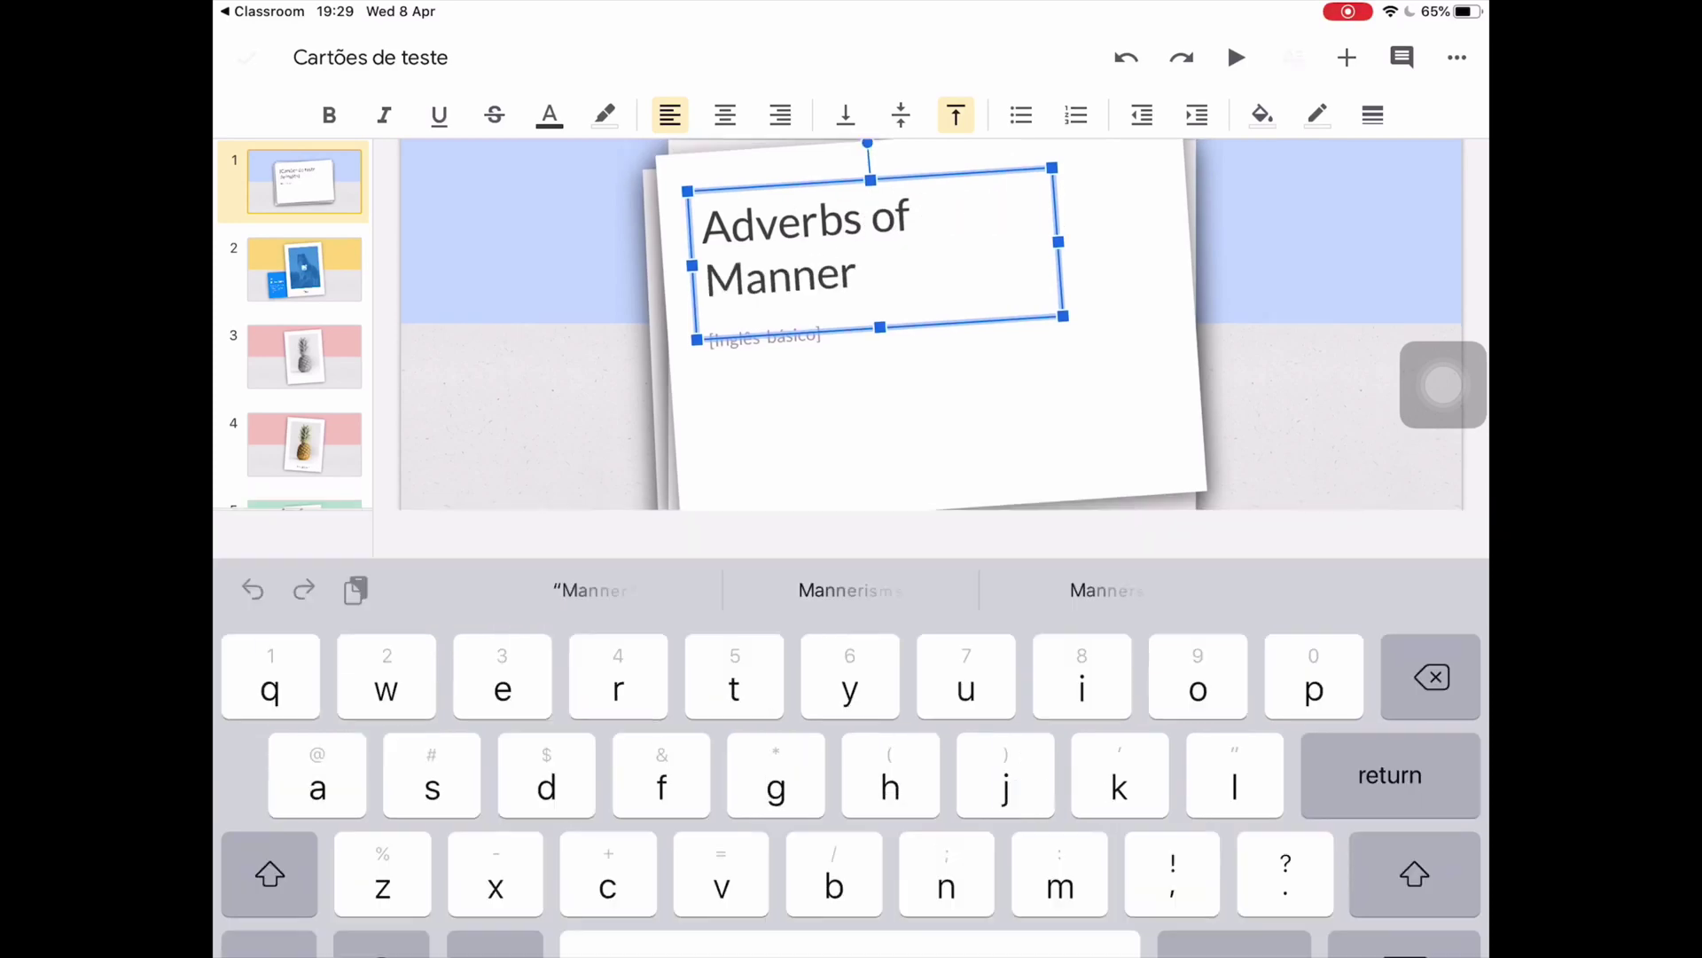
left_click(1406, 944)
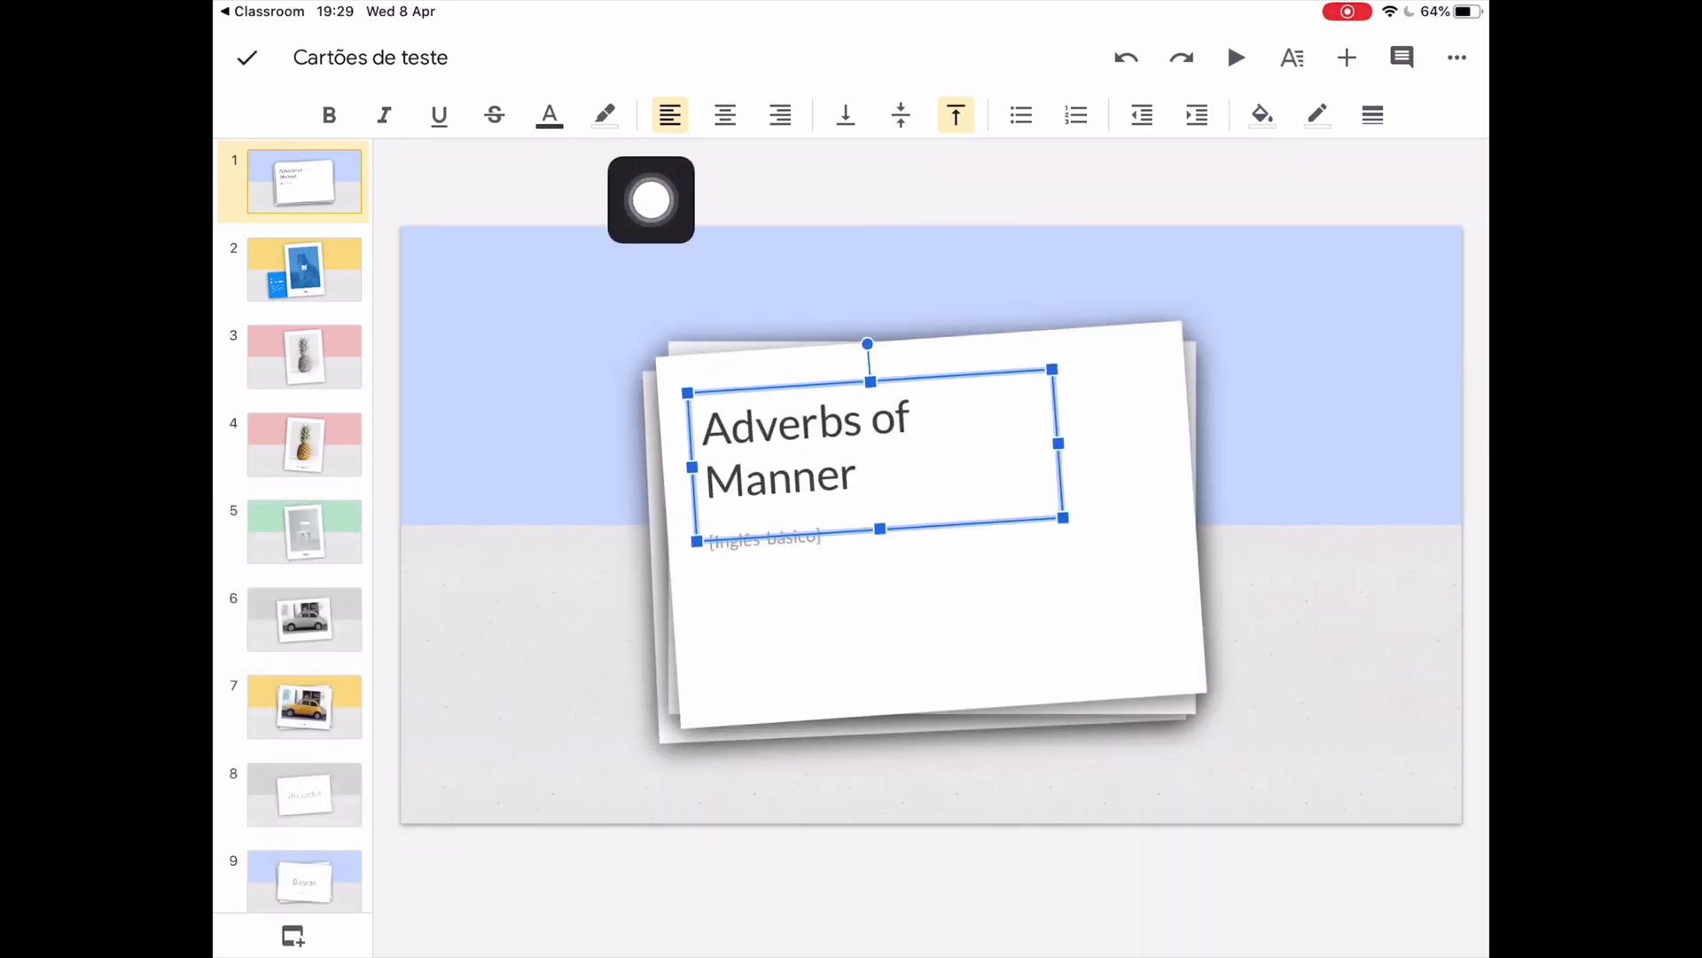
left_click(258, 149)
- Close the presentation and turn in the Adverbs of manner slides assignment, confirming
left_click(240, 57)
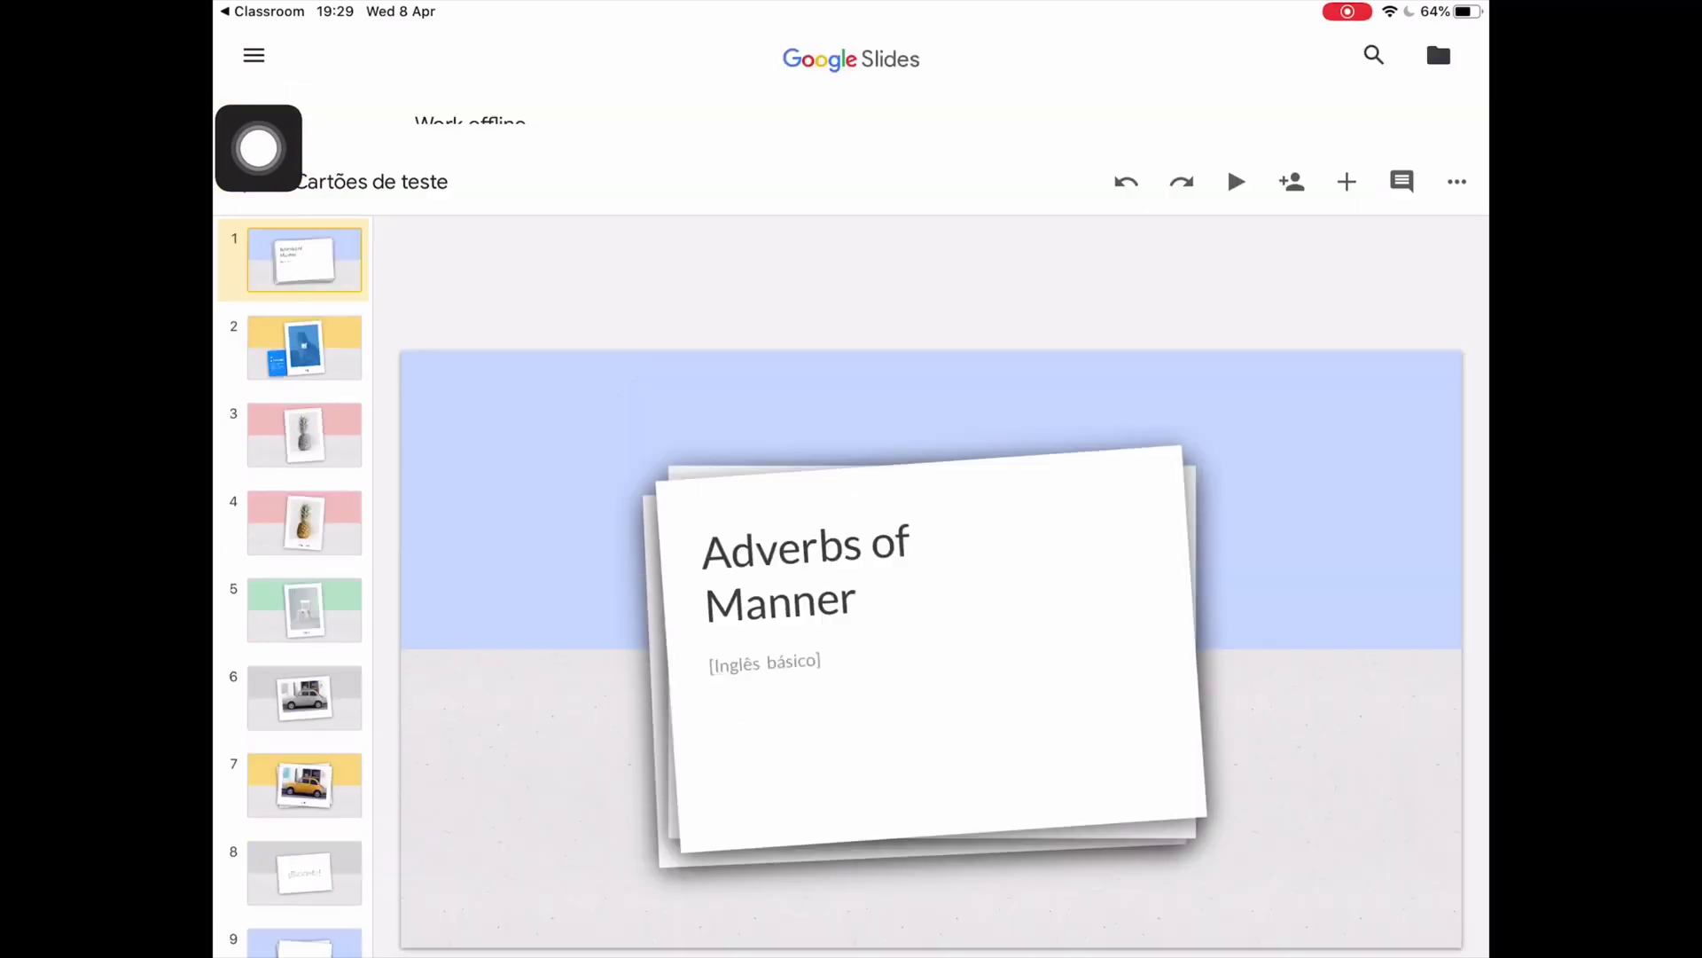
left_click(239, 11)
left_click_drag(258, 148, 1442, 183)
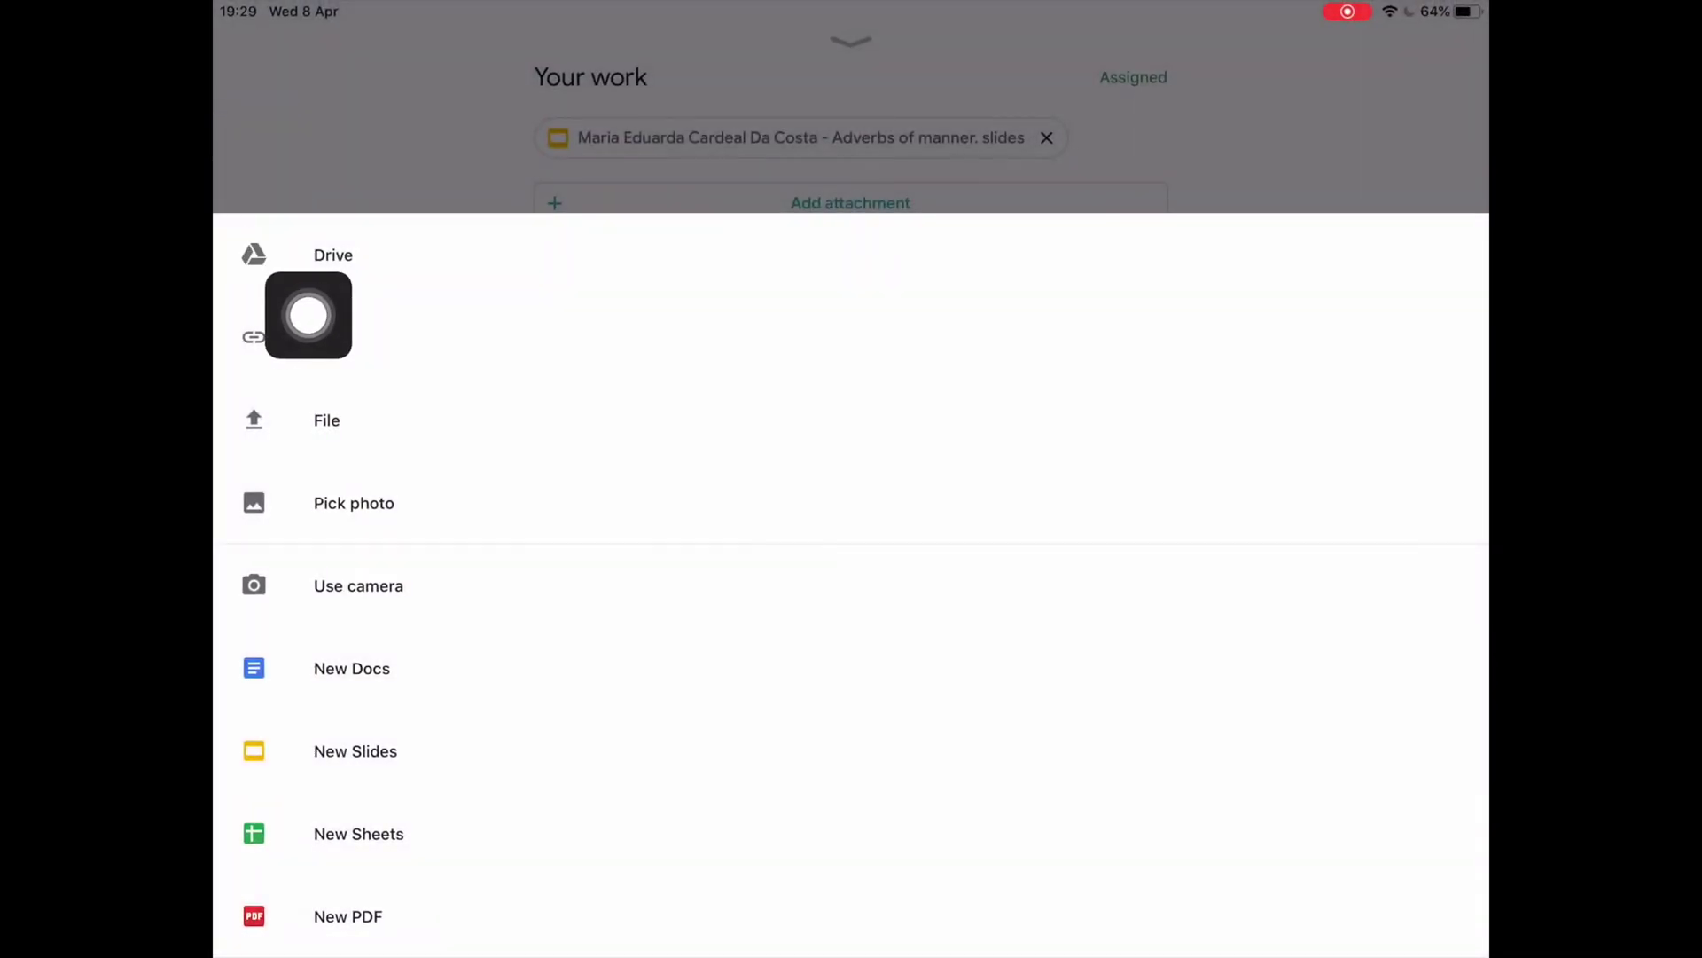
left_click(1442, 182)
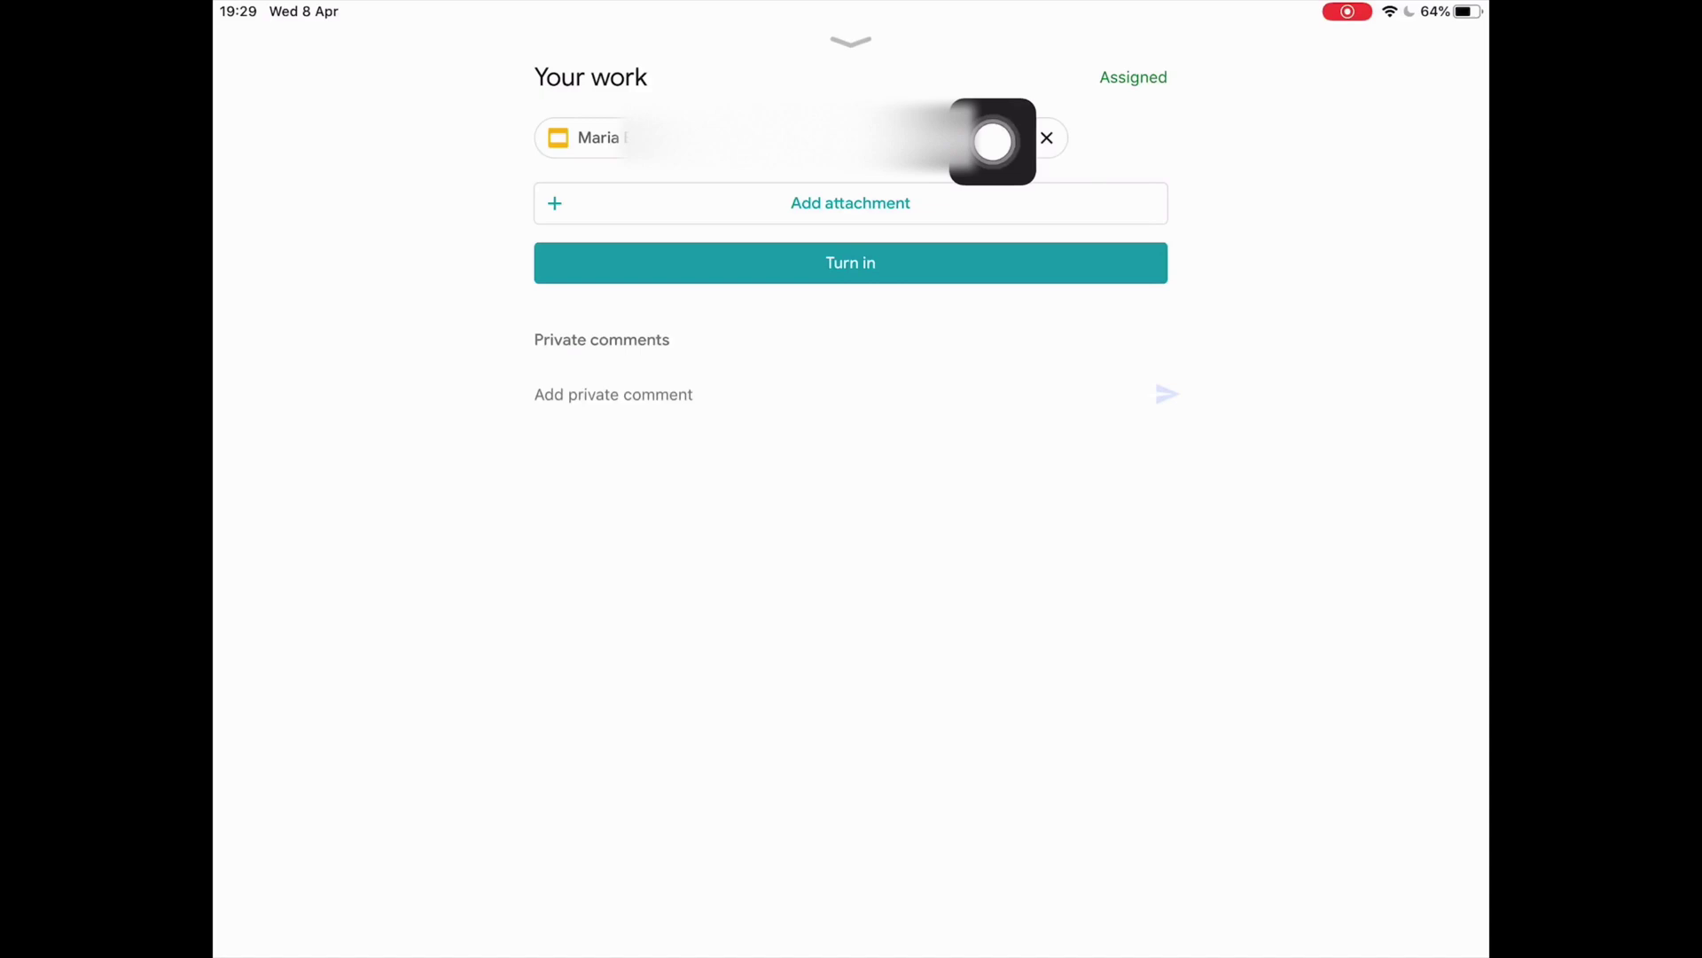
left_click(1072, 258)
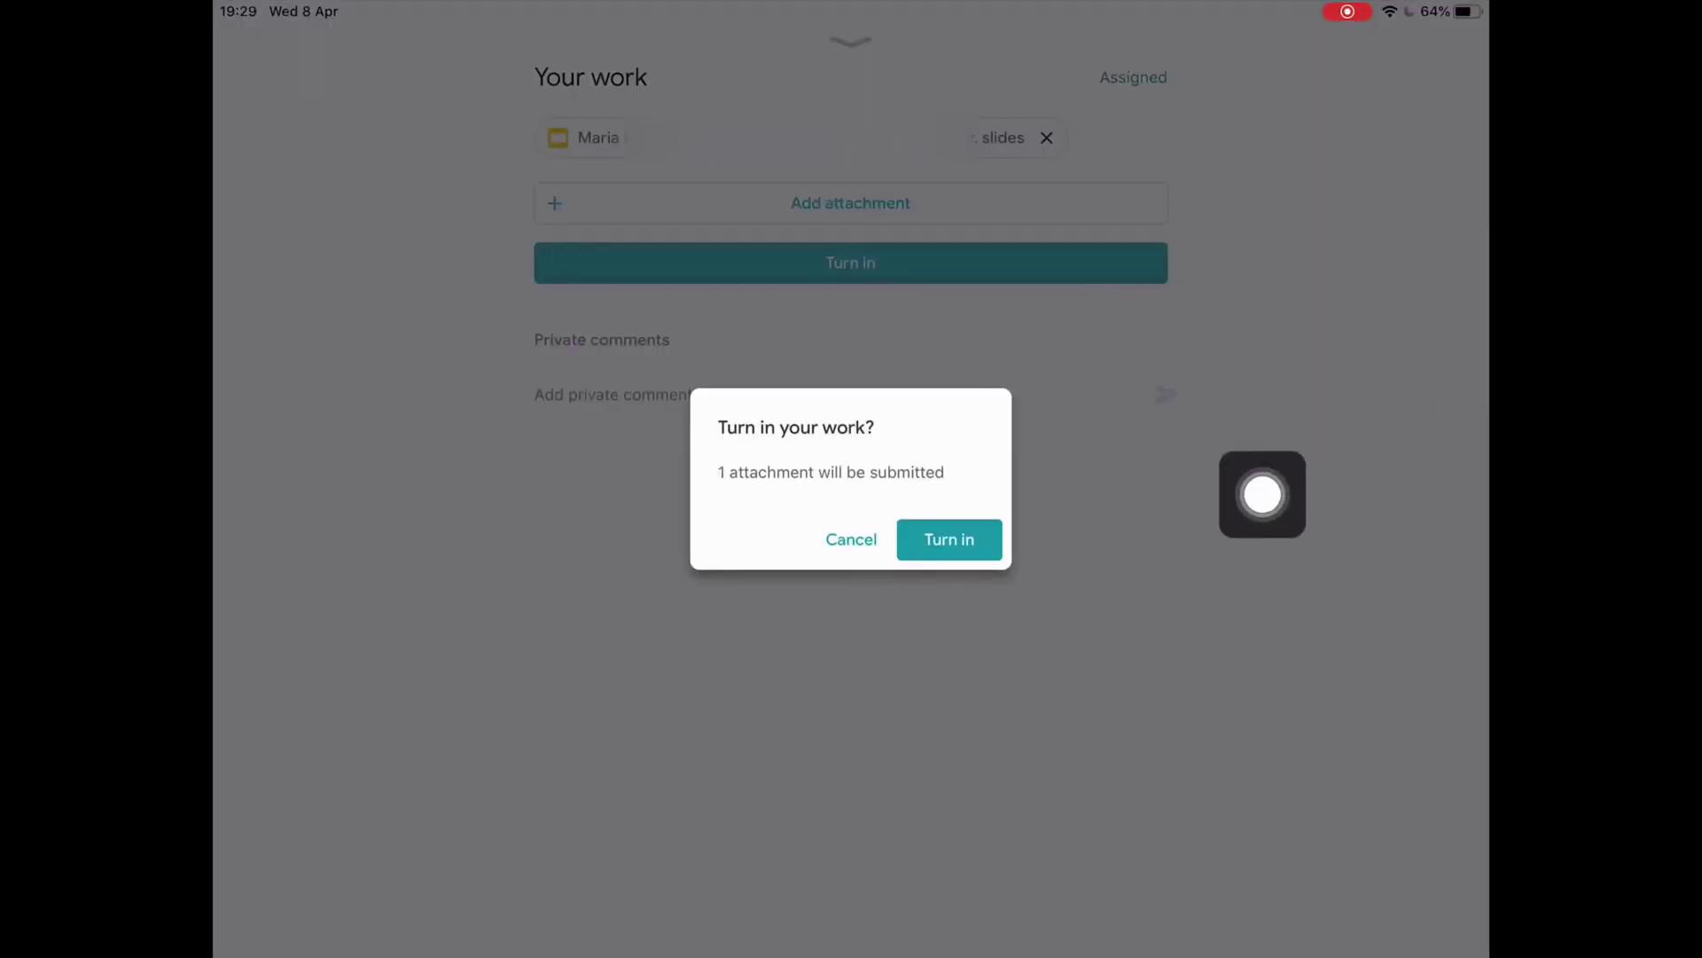
left_click(1010, 549)
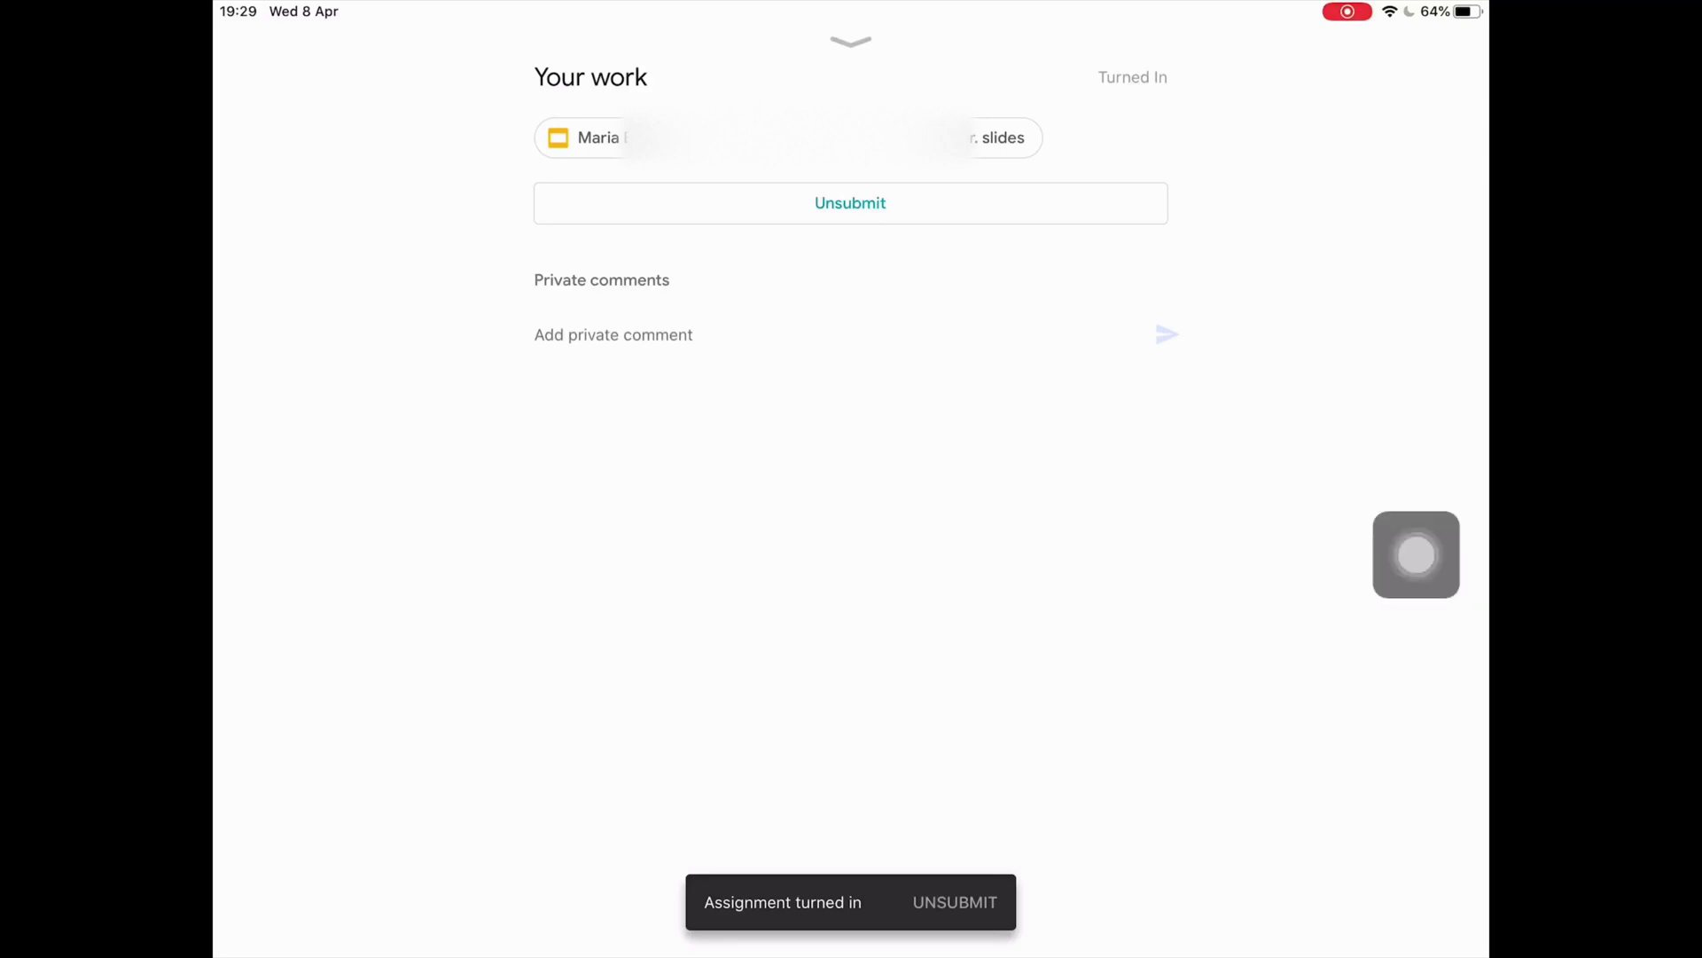
mouse_move(1415, 554)
left_mouse_down()
mouse_move(901, 928)
mouse_move(941, 802)
left_mouse_up()
mouse_move(1042, 777)
left_mouse_down()
mouse_move(1443, 613)
mouse_move(1118, 209)
mouse_move(1034, 45)
mouse_move(719, 499)
mouse_move(273, 125)
left_mouse_up()
left_click(851, 41)
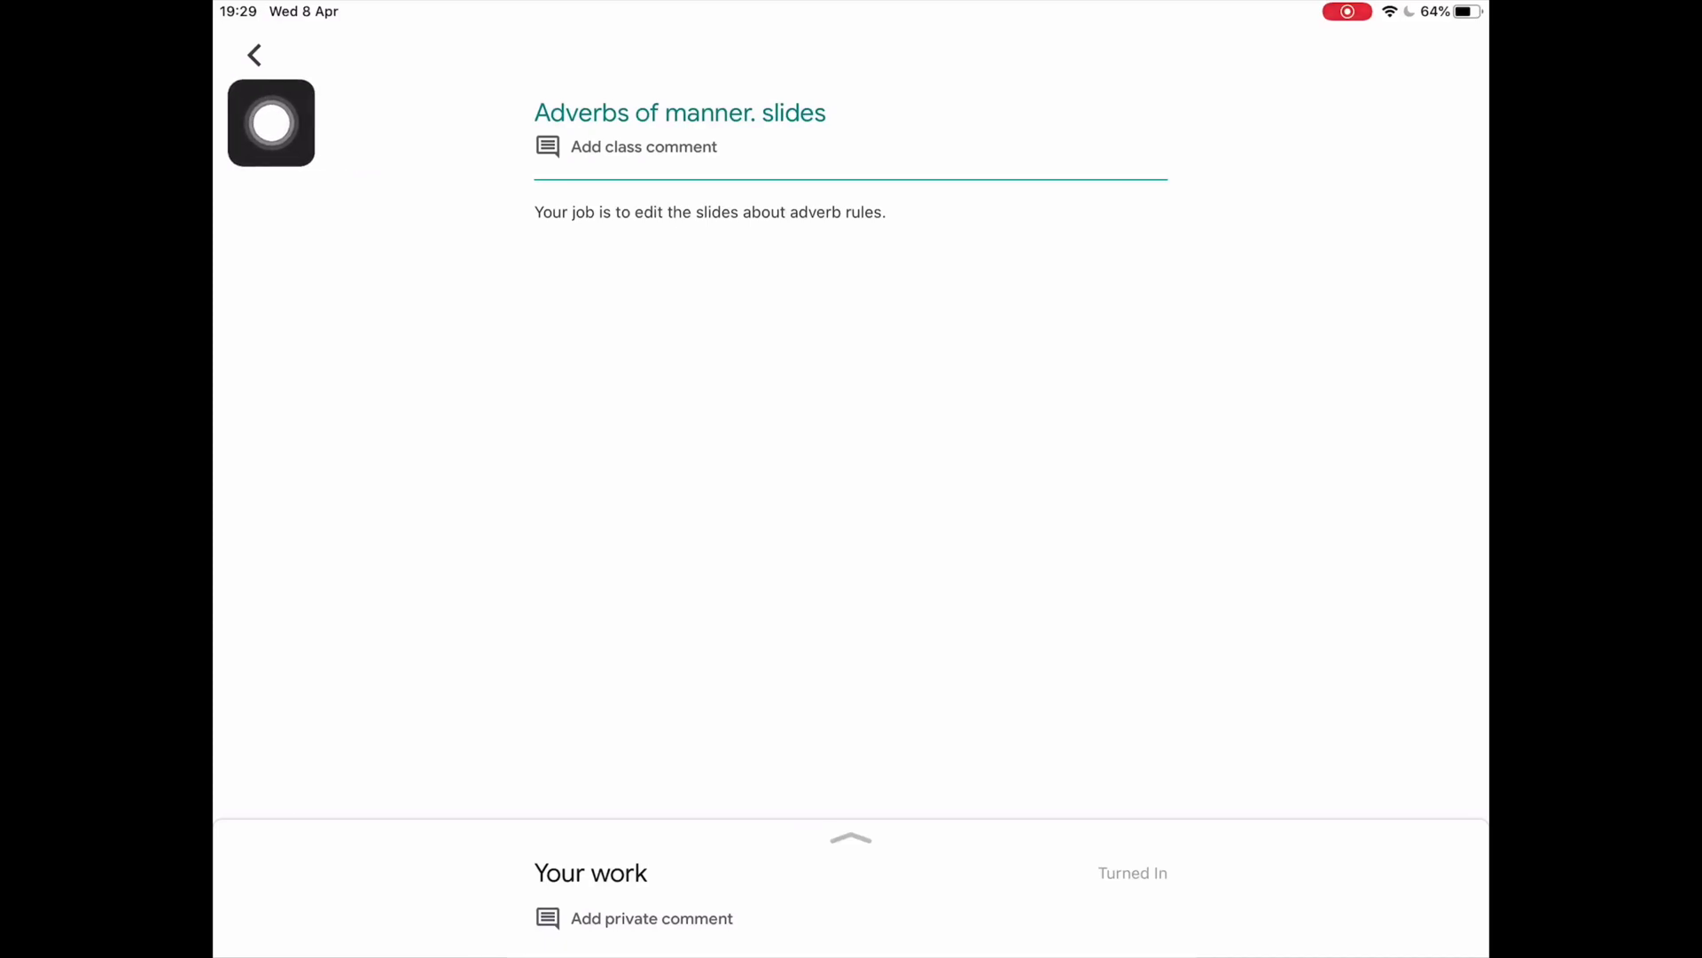
- From the stream, open the Team 1 assignment and its Adverbs of Manner presentation
left_click(254, 55)
mouse_move(269, 121)
left_mouse_down()
mouse_move(361, 422)
mouse_move(1221, 403)
left_mouse_up()
scroll(851, 479, "up", 10)
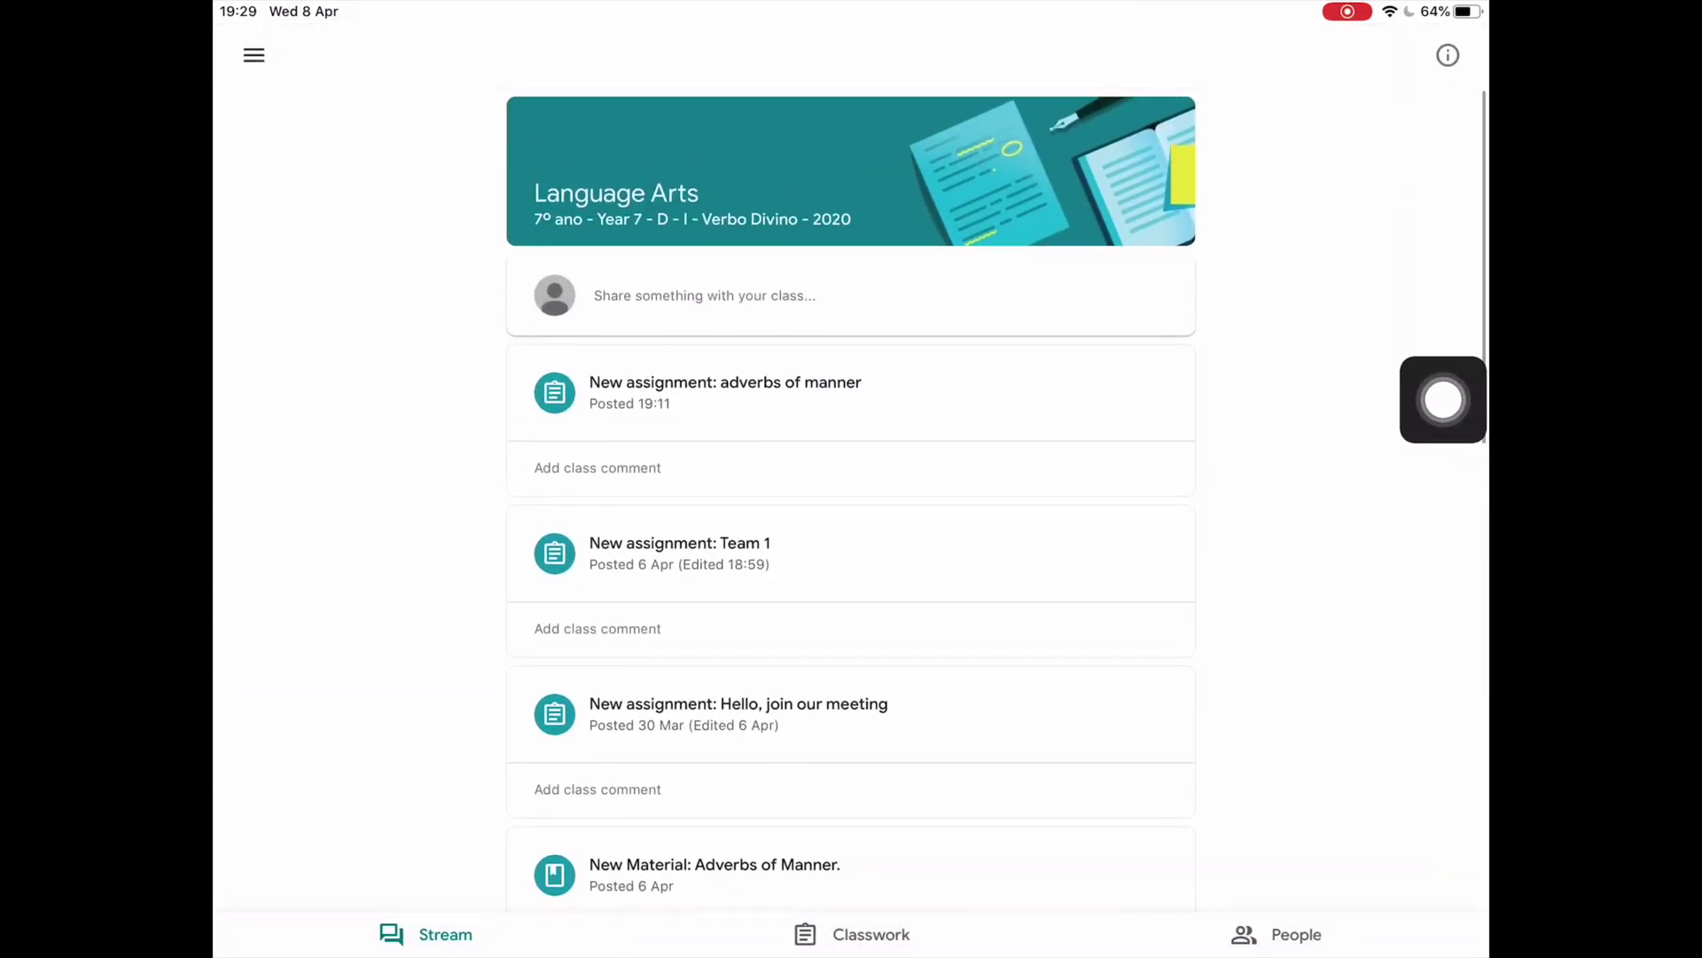
mouse_move(1443, 399)
left_mouse_down()
mouse_move(816, 581)
mouse_move(835, 551)
mouse_move(998, 559)
left_mouse_up()
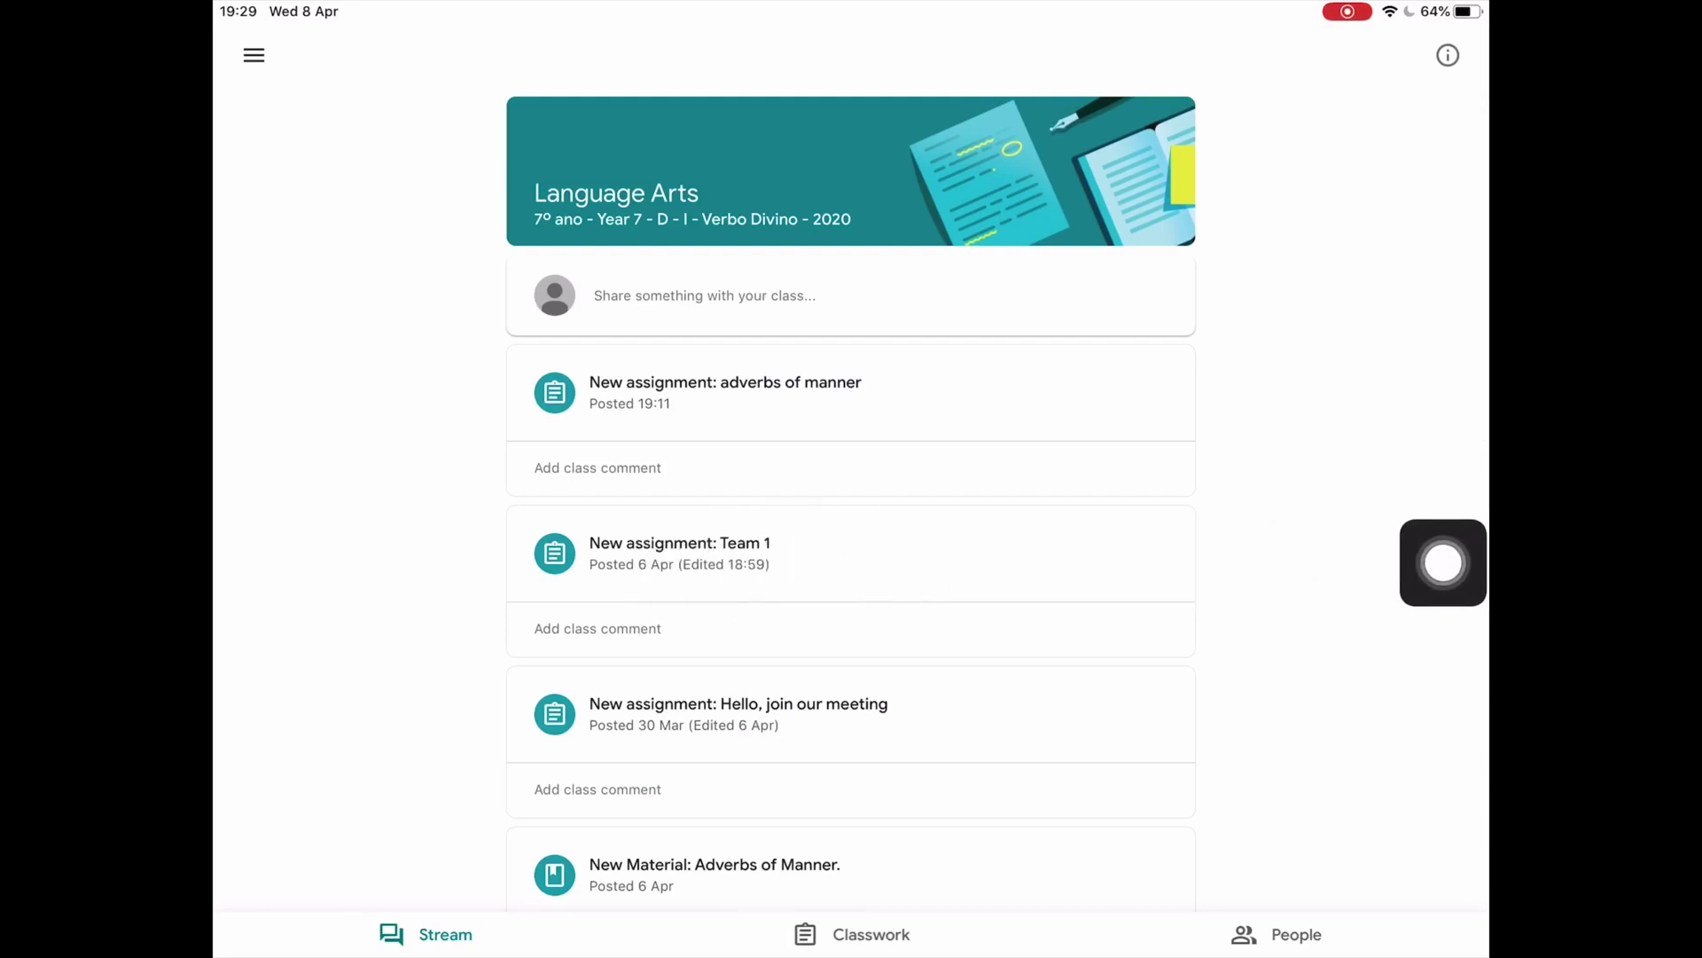
mouse_move(1443, 562)
left_mouse_down()
mouse_move(855, 562)
mouse_move(1380, 518)
left_mouse_up()
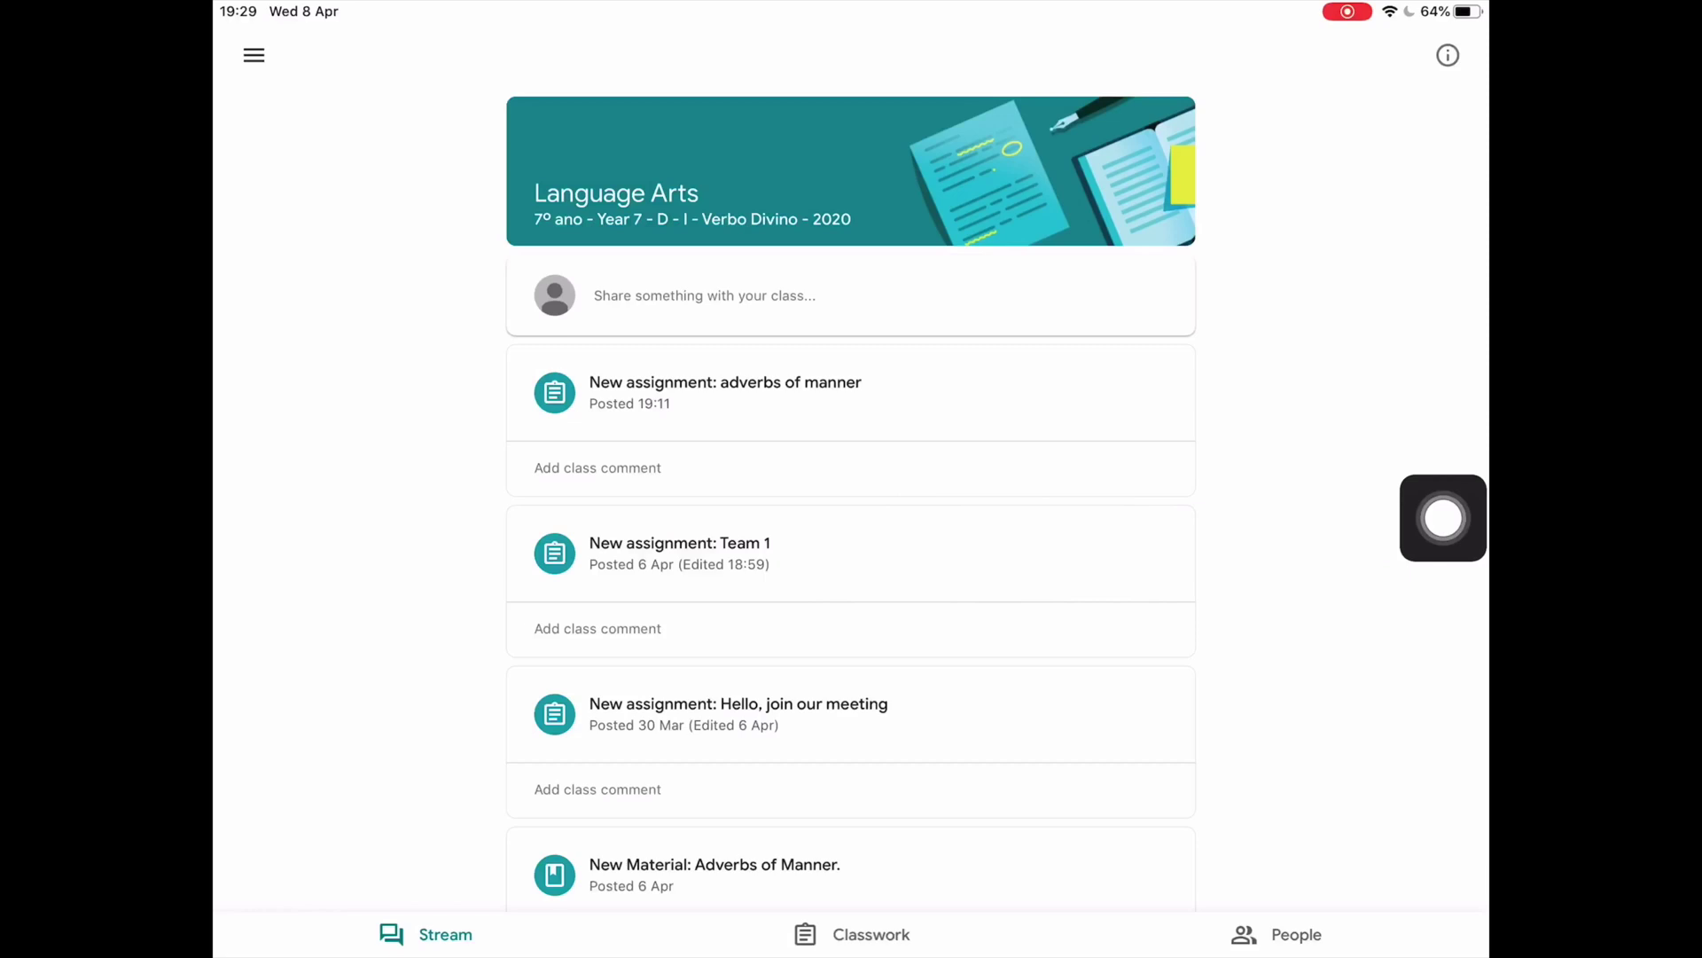
left_click(679, 543)
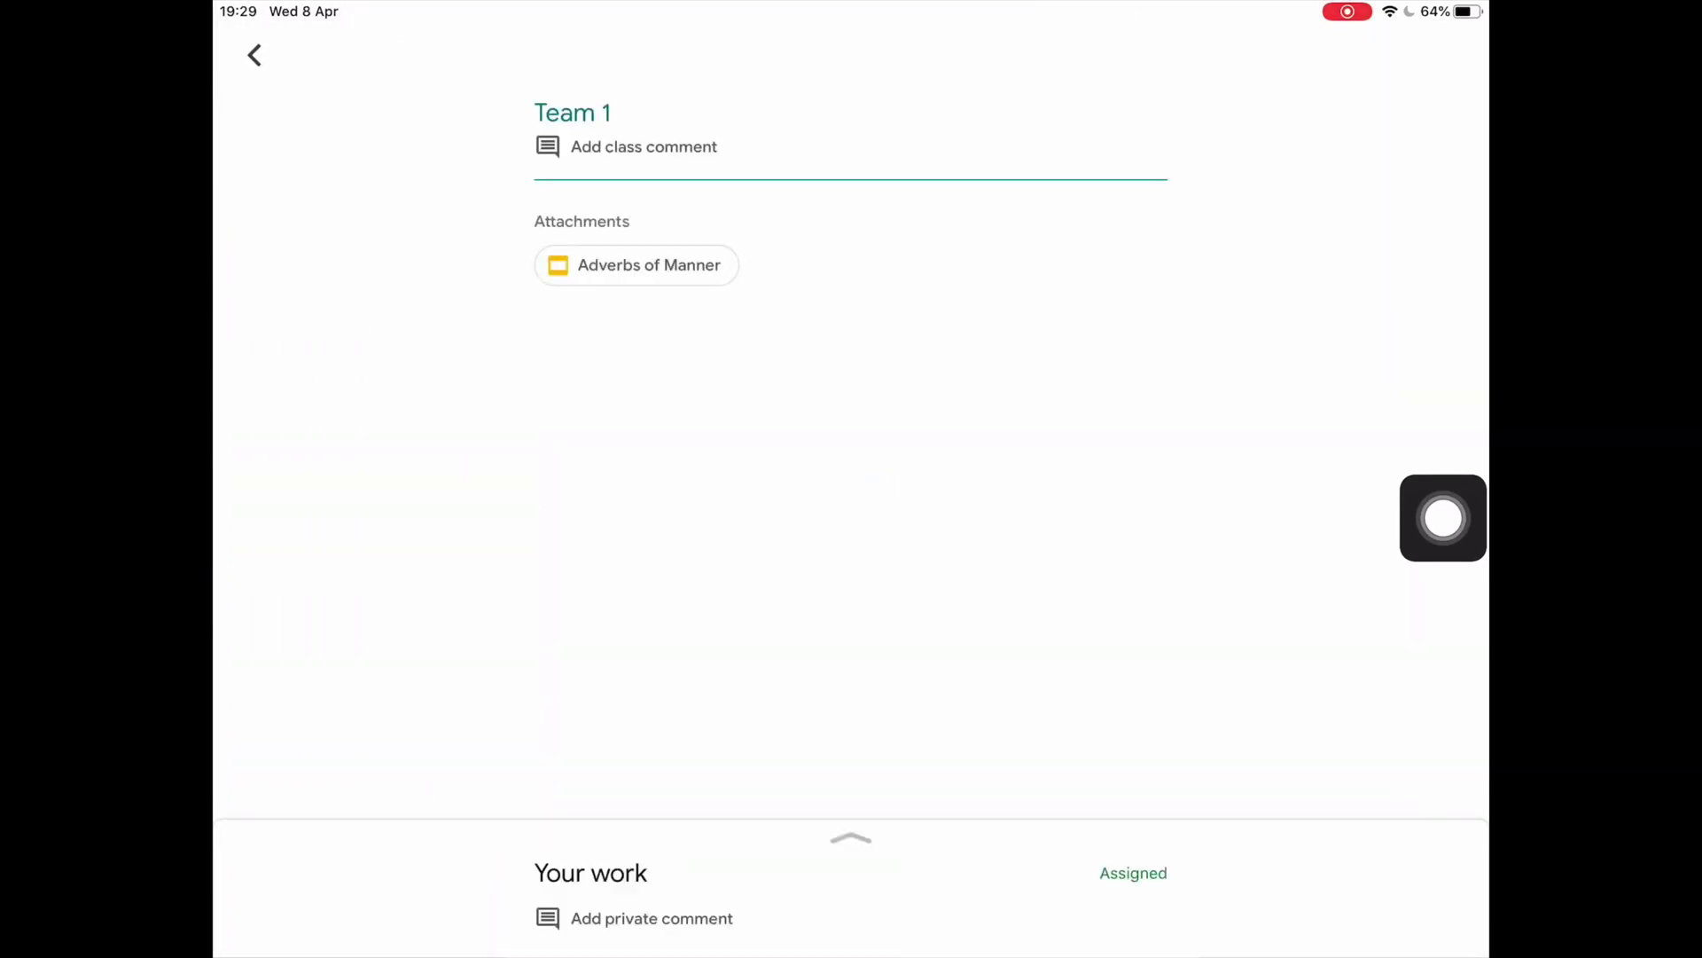
mouse_move(1443, 518)
left_mouse_down()
mouse_move(1079, 274)
mouse_move(597, 270)
mouse_move(612, 296)
mouse_move(817, 275)
mouse_move(726, 375)
mouse_move(891, 255)
left_mouse_up()
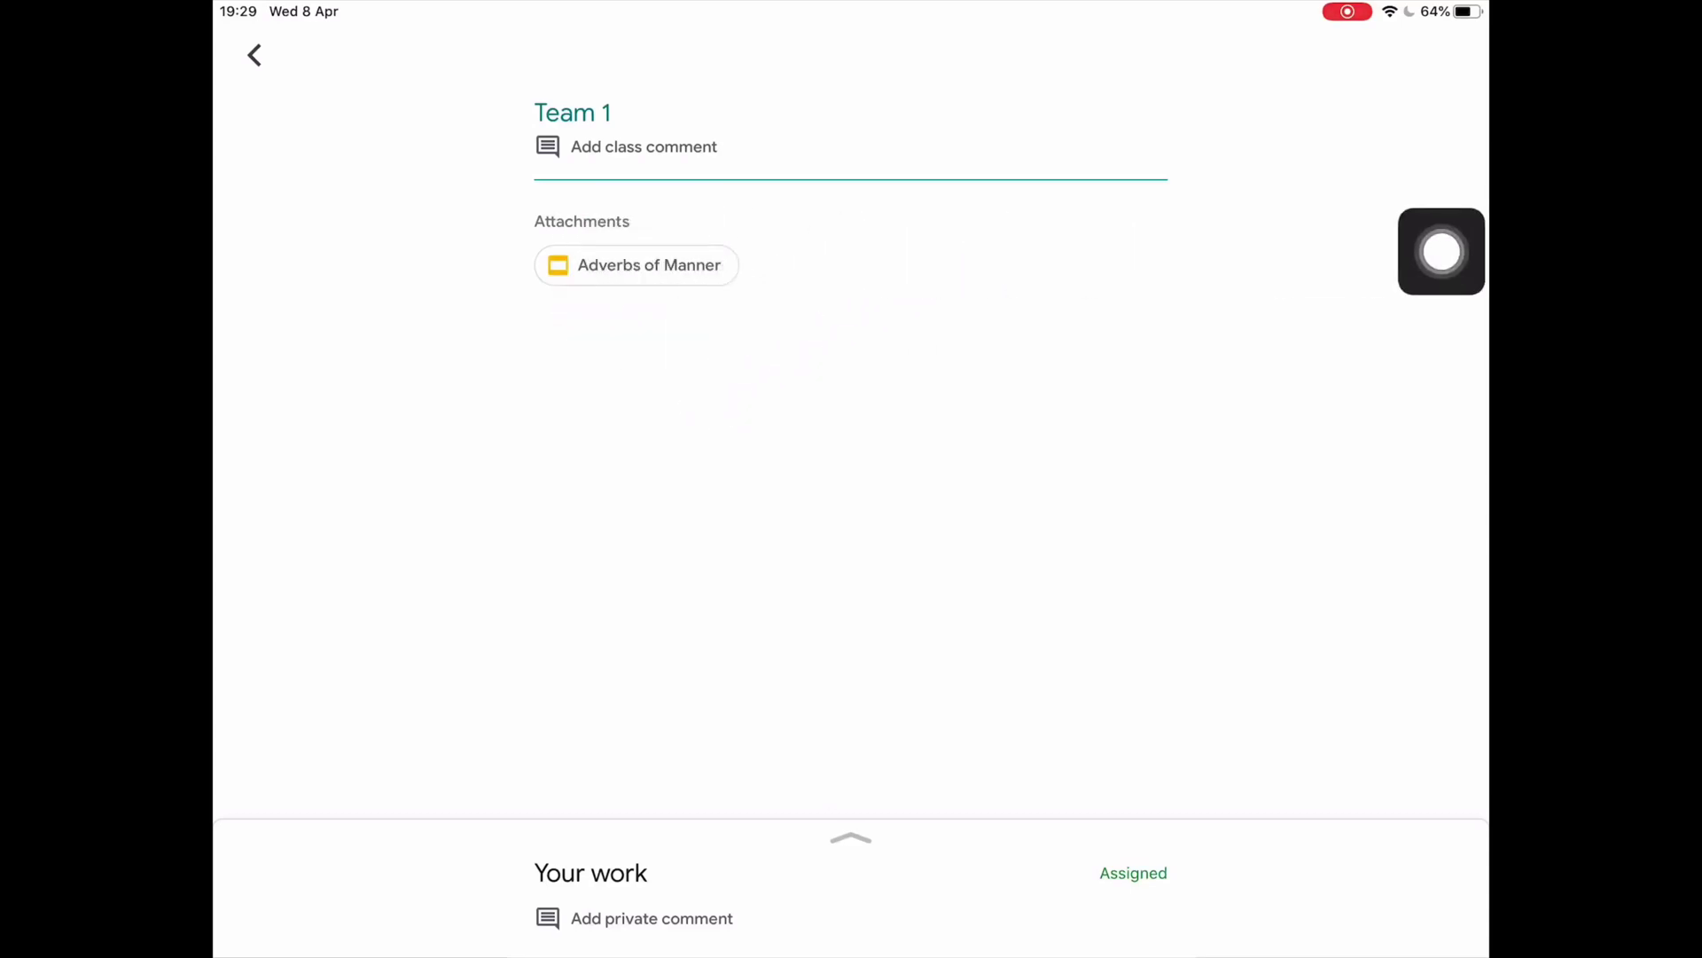
left_click(636, 265)
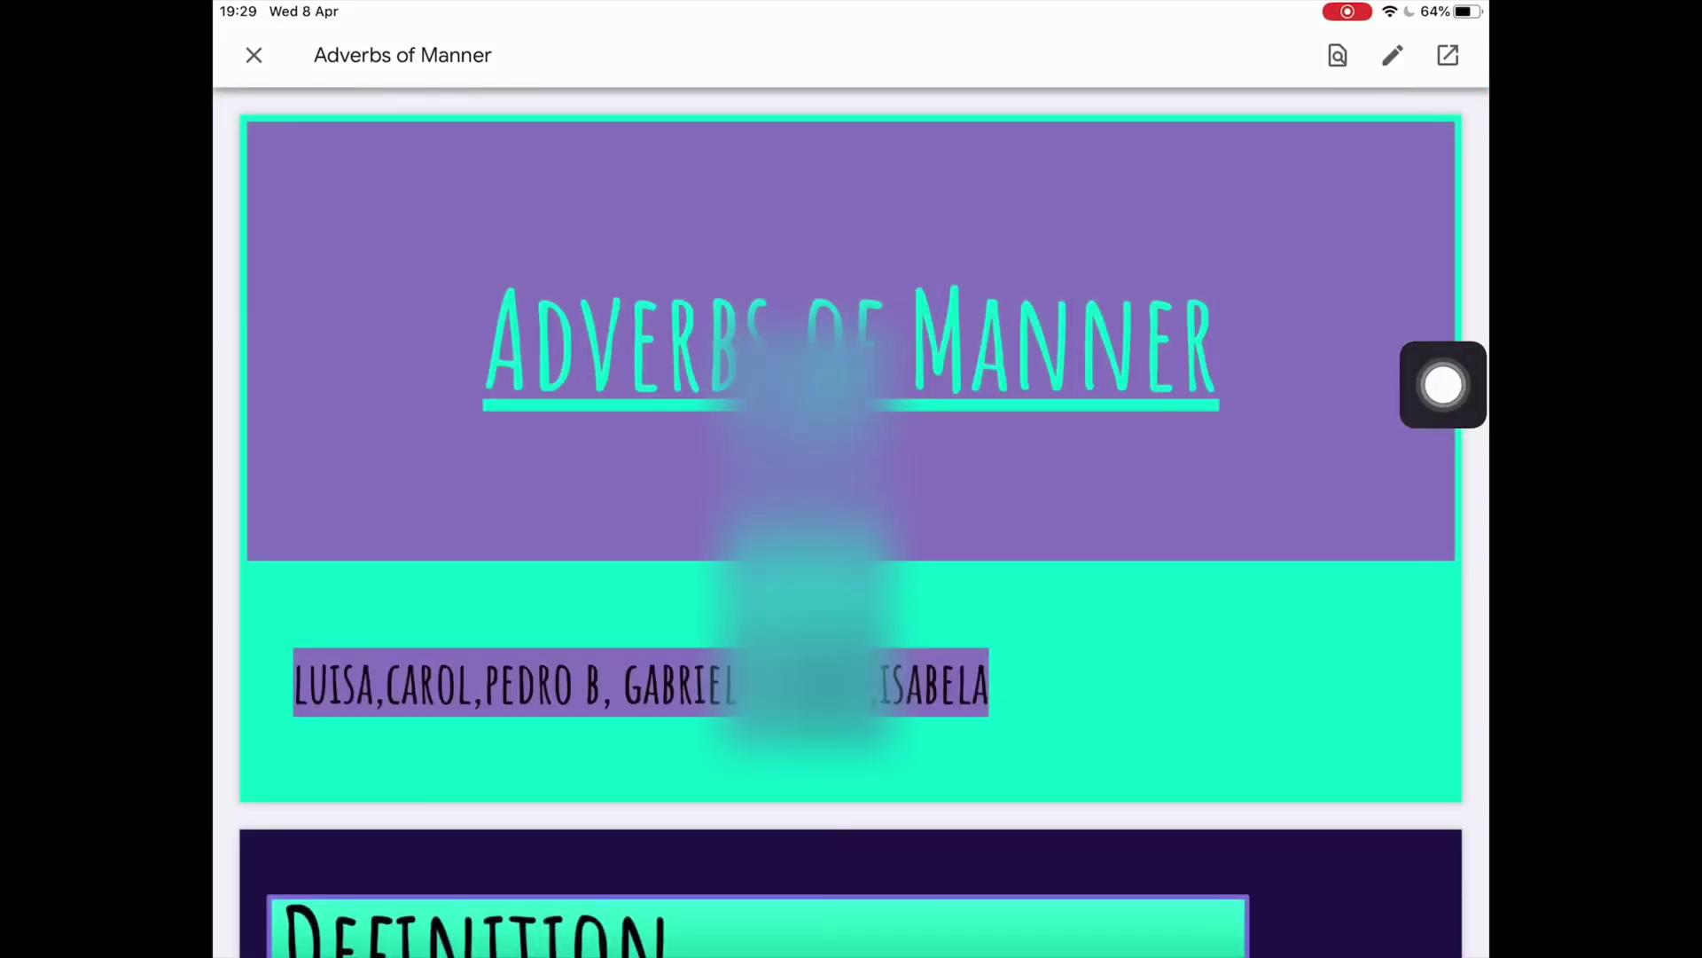
- Page through the four-slide Team 1 Adverbs of Manner deck and open it for editing in Google Slides
left_click_drag(1443, 384, 1097, 570)
scroll(851, 532, "down", 3)
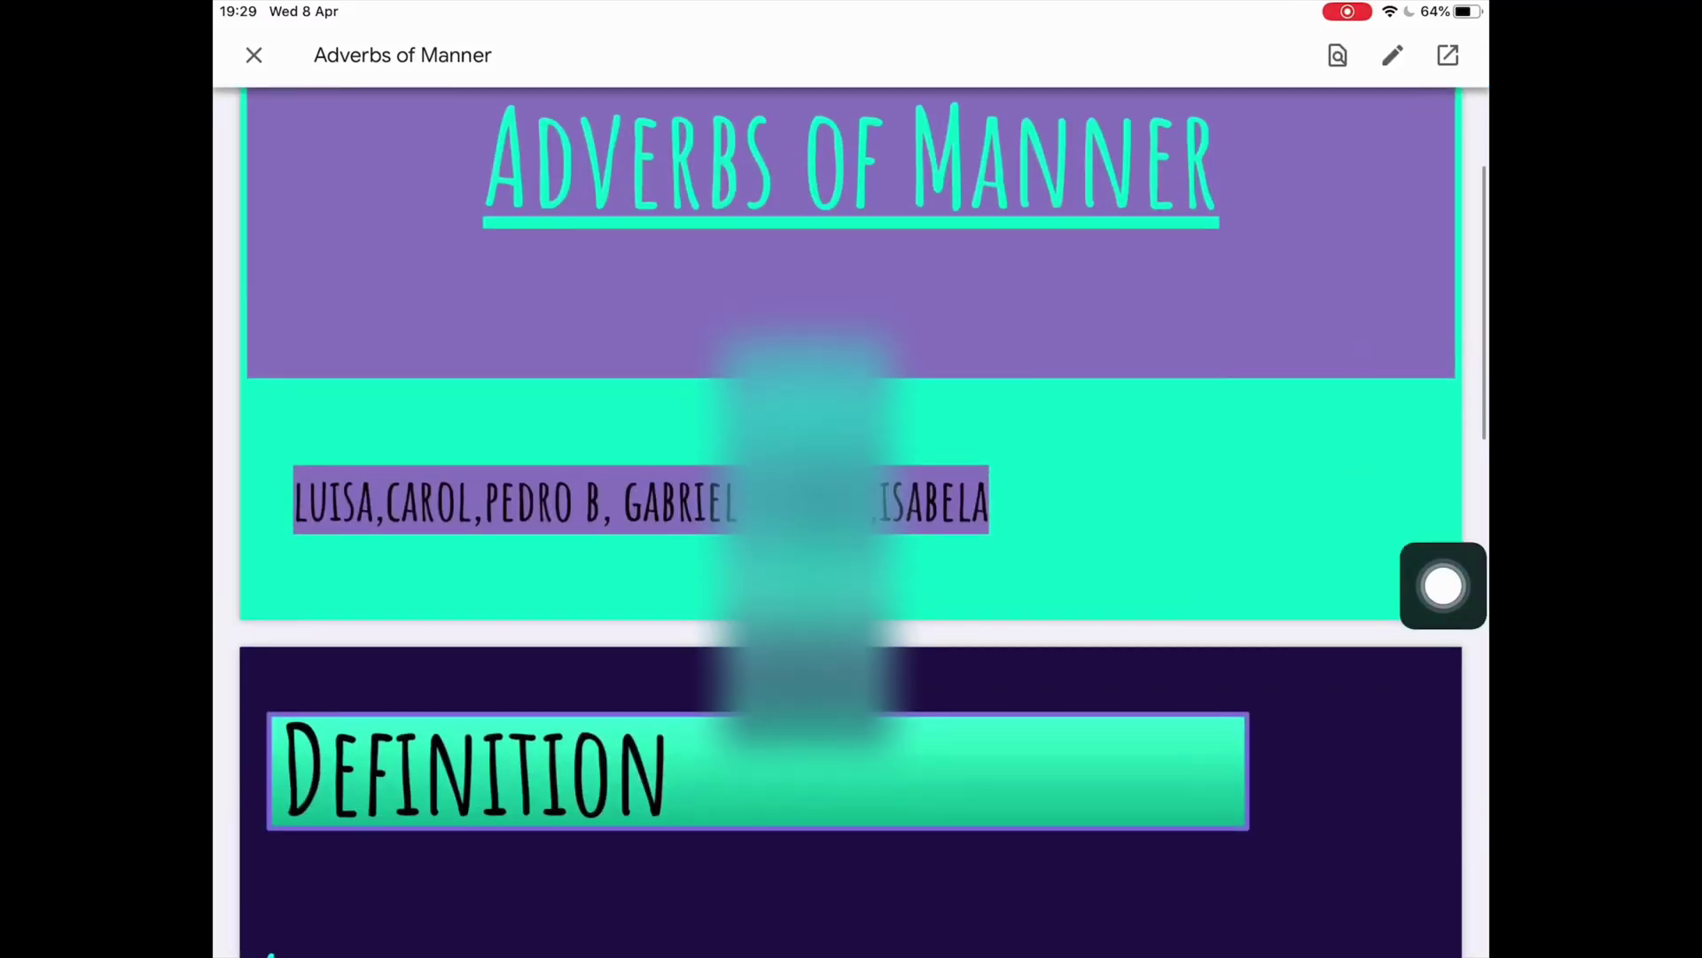
mouse_move(1443, 585)
left_mouse_down()
mouse_move(1253, 359)
mouse_move(806, 458)
mouse_move(712, 601)
mouse_move(334, 589)
mouse_move(1149, 557)
left_mouse_up()
scroll(852, 532, "down", 4)
left_click_drag(1443, 555, 1396, 532)
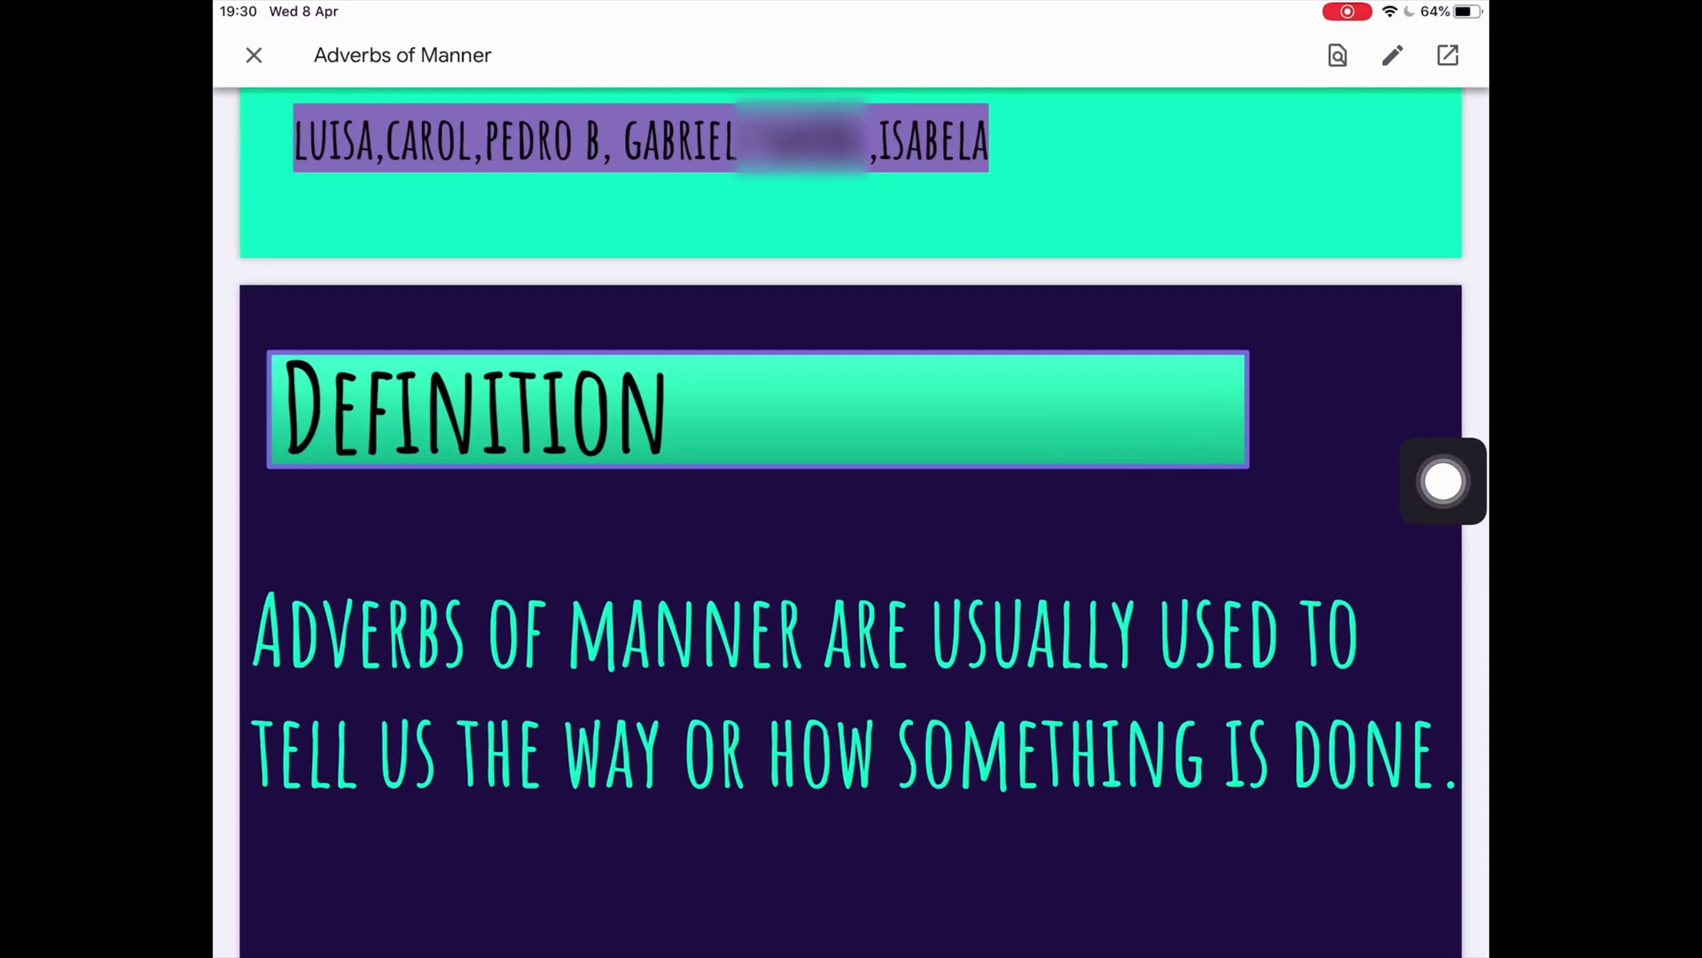
mouse_move(1438, 460)
left_mouse_down()
mouse_move(863, 440)
mouse_move(1357, 284)
left_mouse_up()
scroll(851, 532, "up", 5)
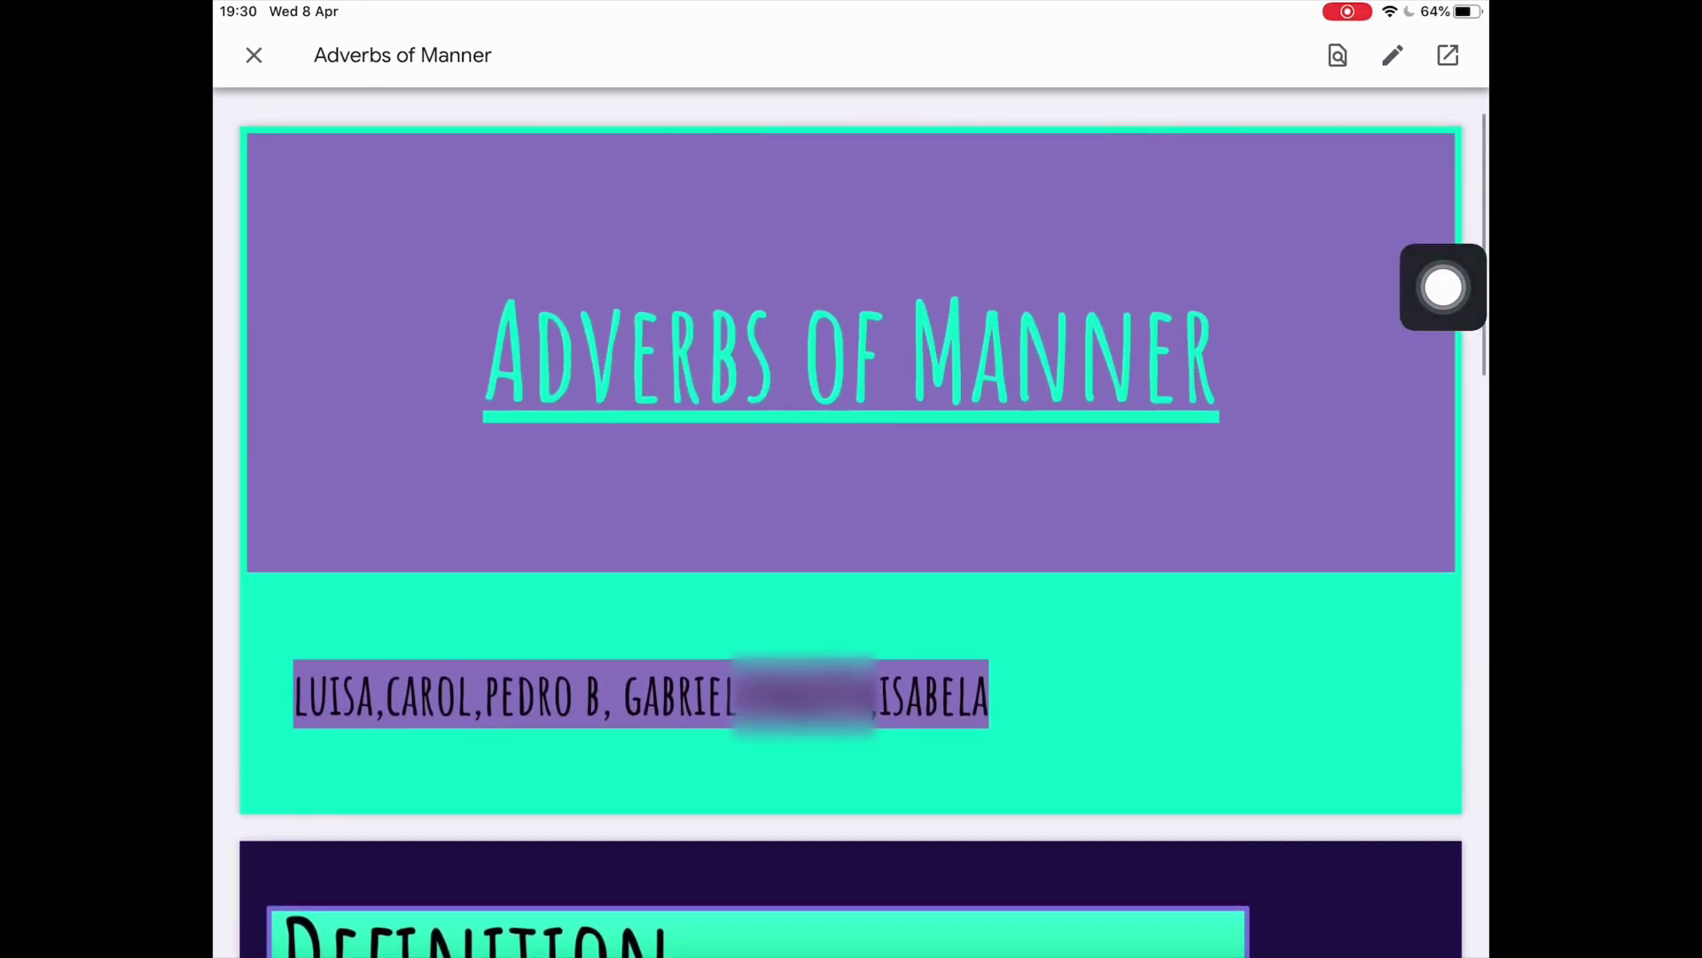
mouse_move(1443, 287)
left_mouse_down()
mouse_move(909, 649)
mouse_move(1429, 236)
left_mouse_up()
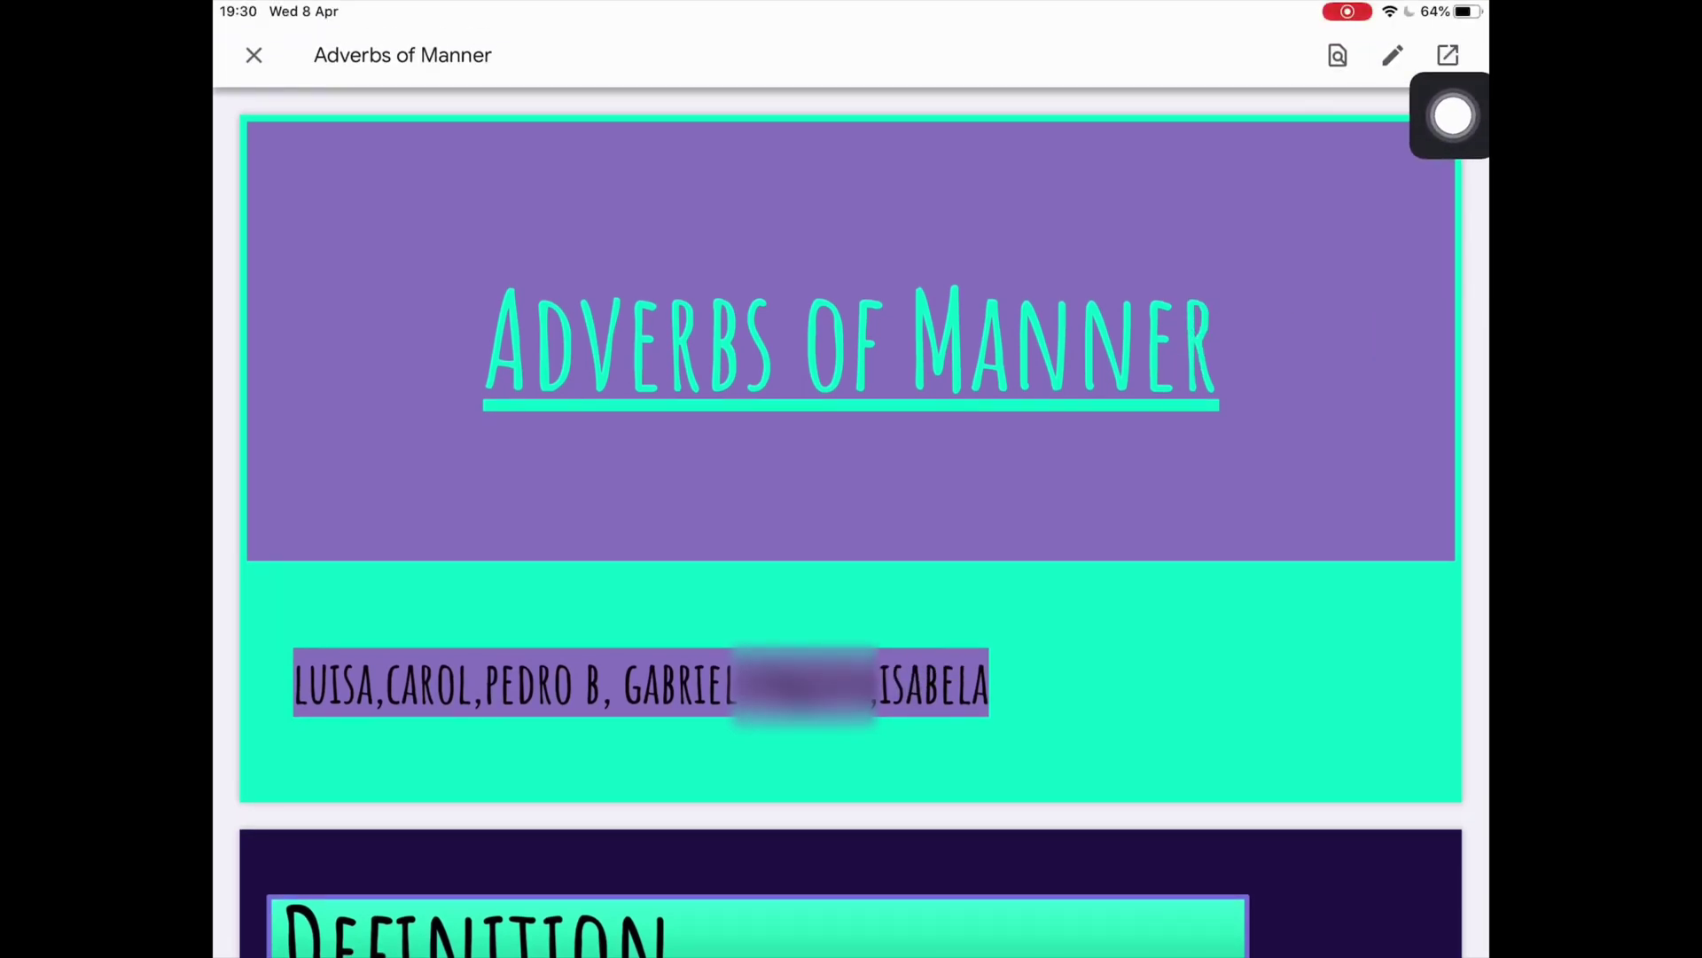
left_click_drag(1449, 119, 1361, 114)
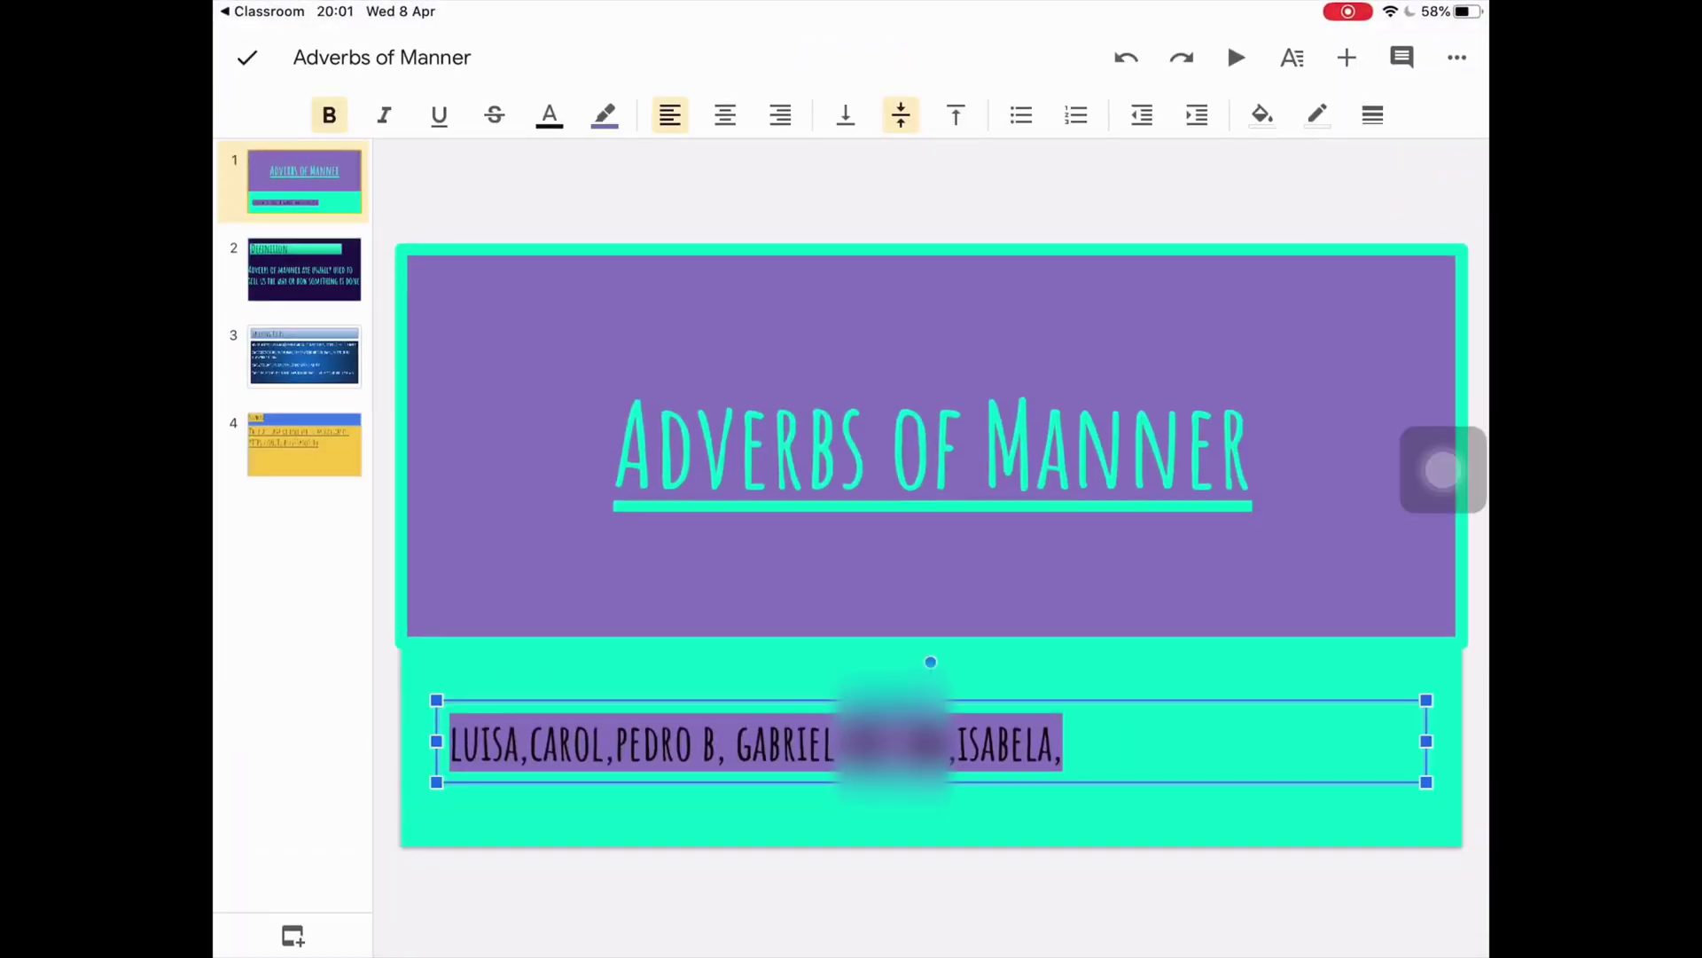
- Append 'NAME' to the team names line on the title slide so it reads 'MY NAME'
mouse_move(1443, 470)
left_mouse_down()
mouse_move(1140, 726)
mouse_move(822, 328)
mouse_move(1444, 712)
left_mouse_up()
left_click(1077, 743)
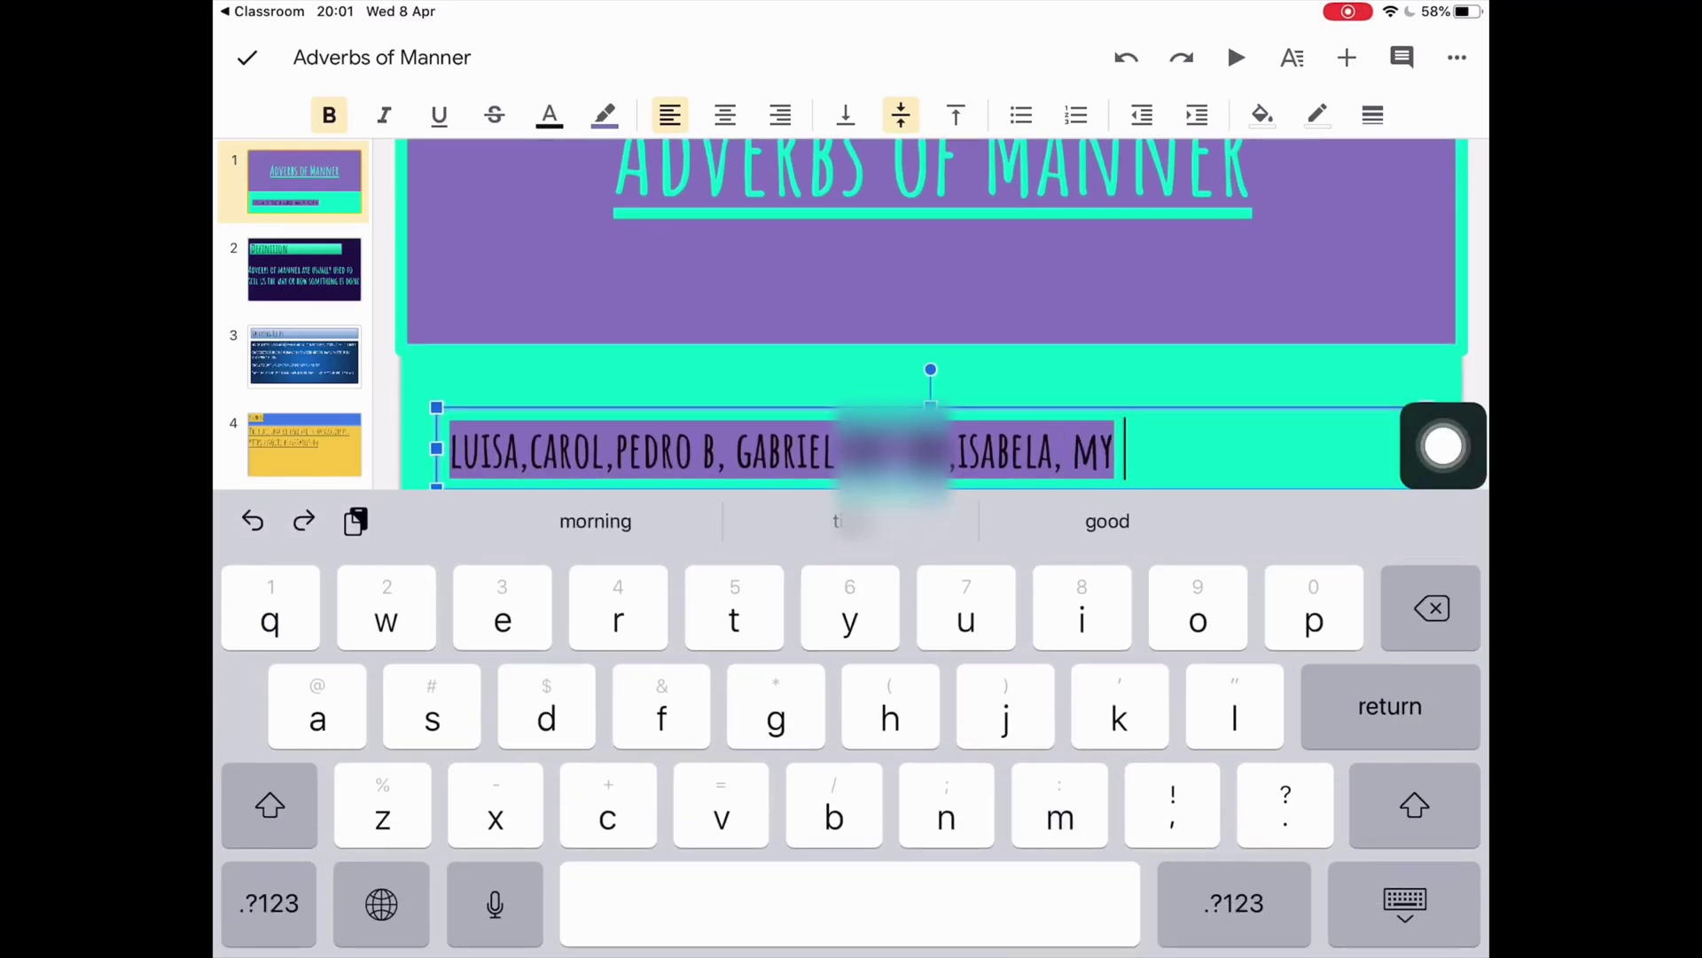
type("NAME")
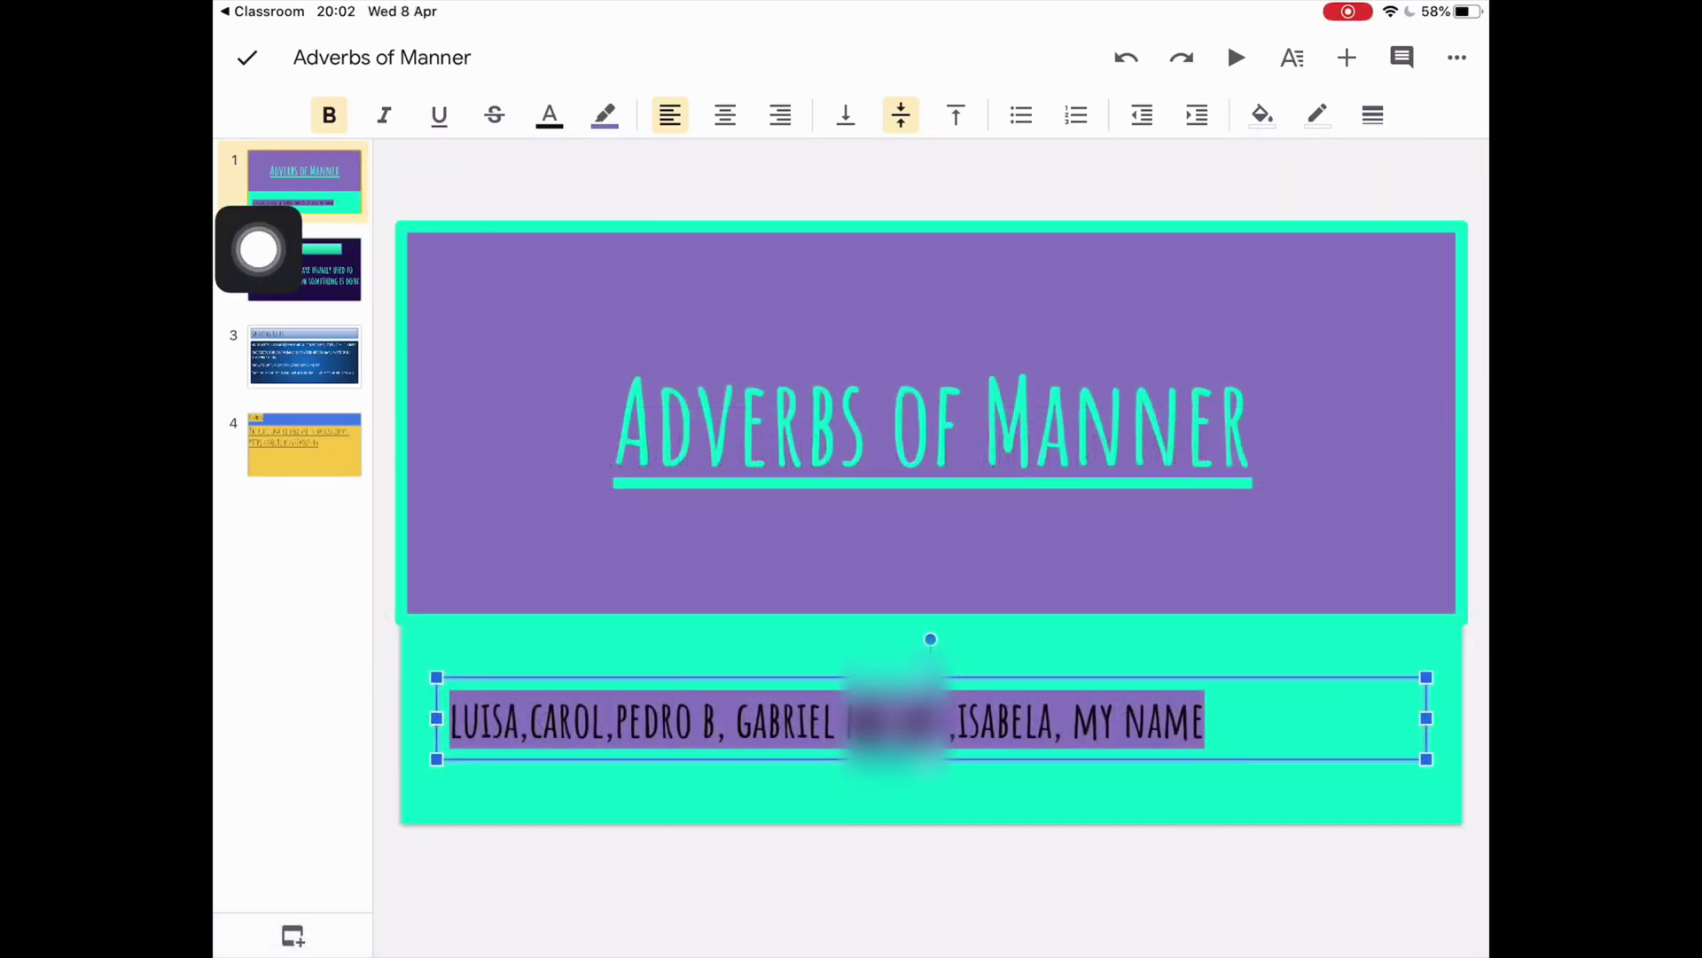
- Review the Definition and Sources slides, then return to the title slide
left_click(304, 268)
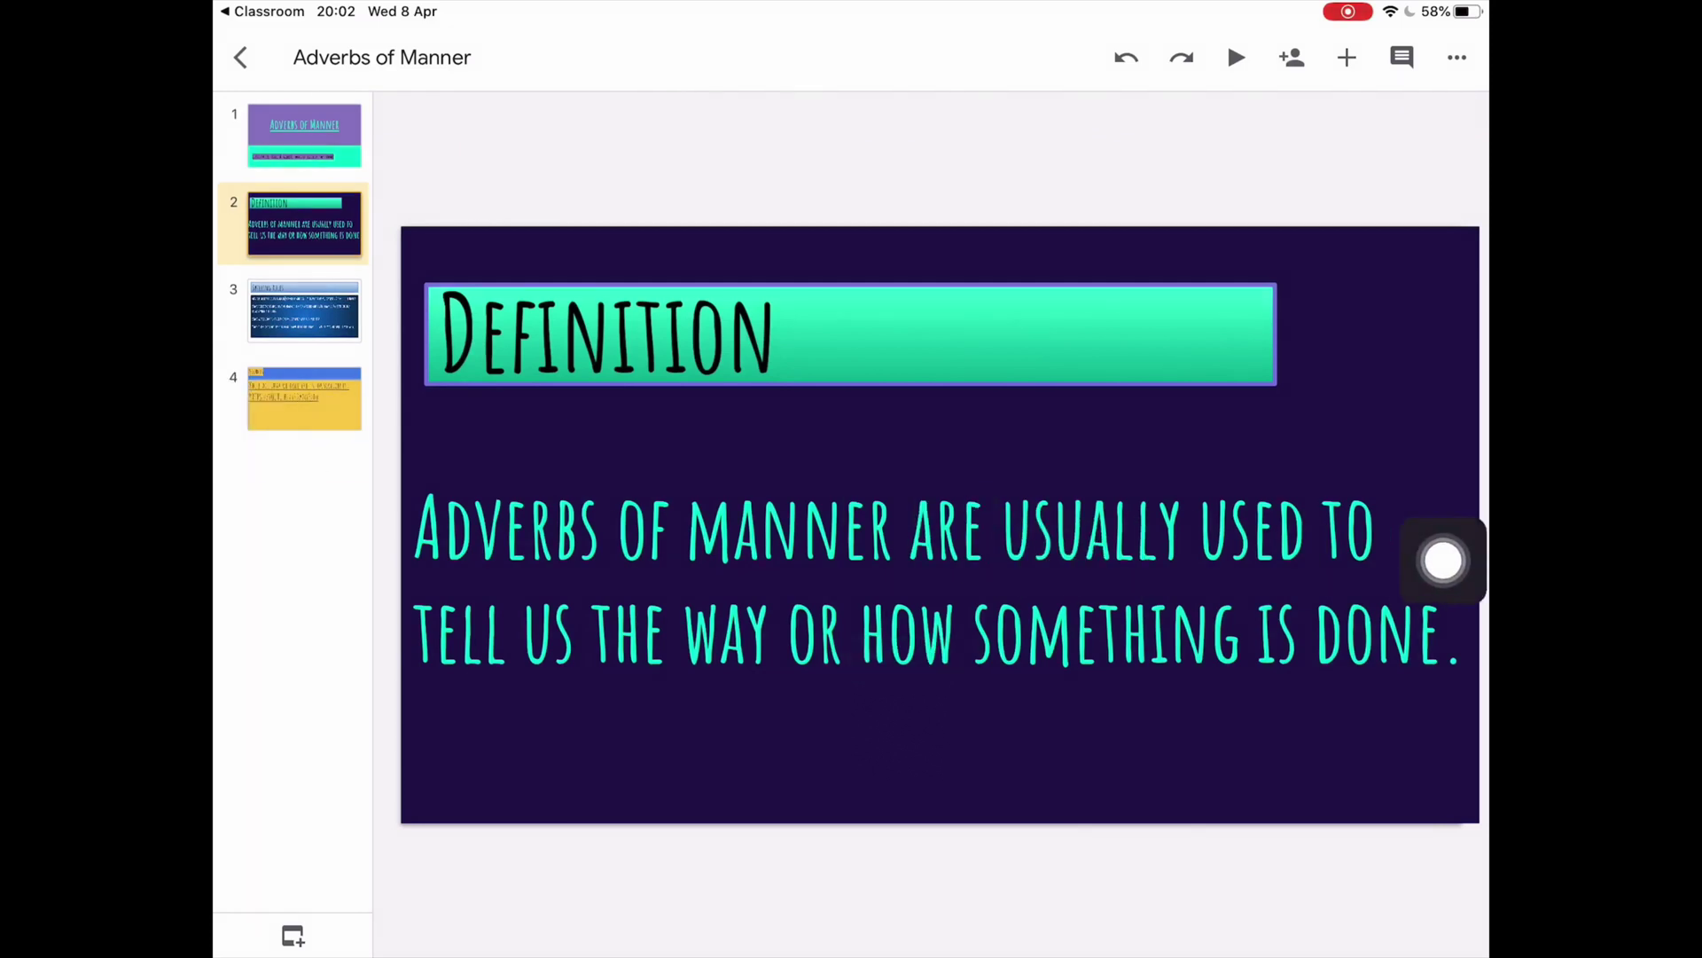
left_click(904, 656)
left_click(895, 528)
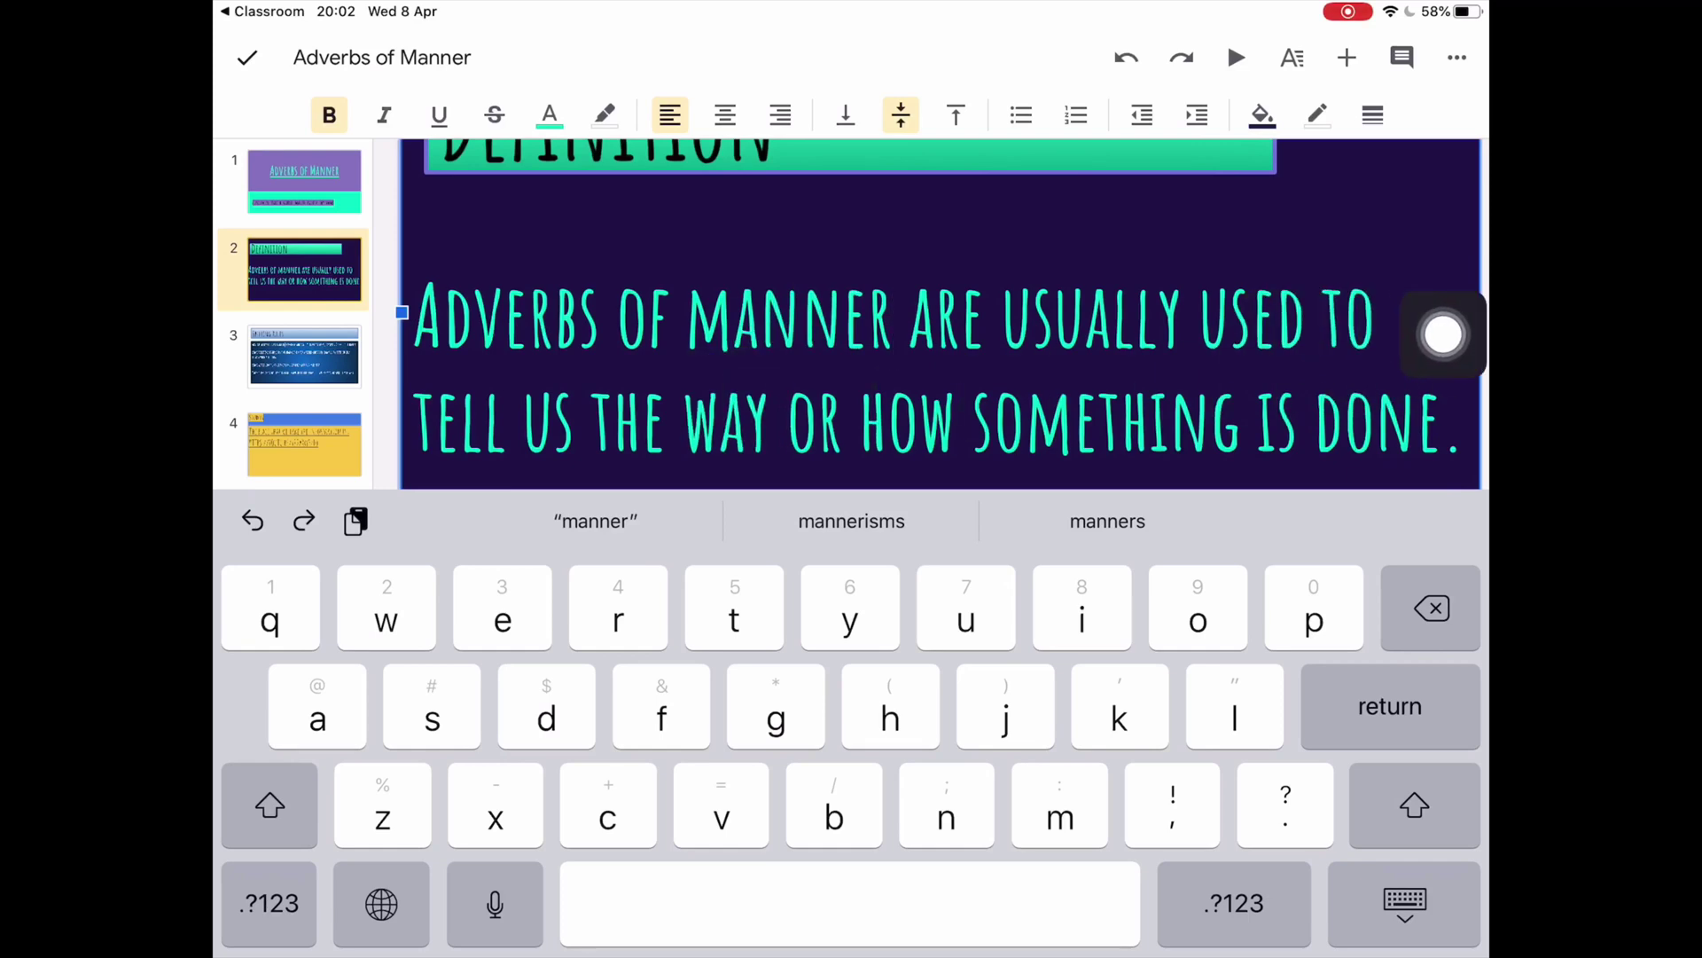
left_click(1405, 904)
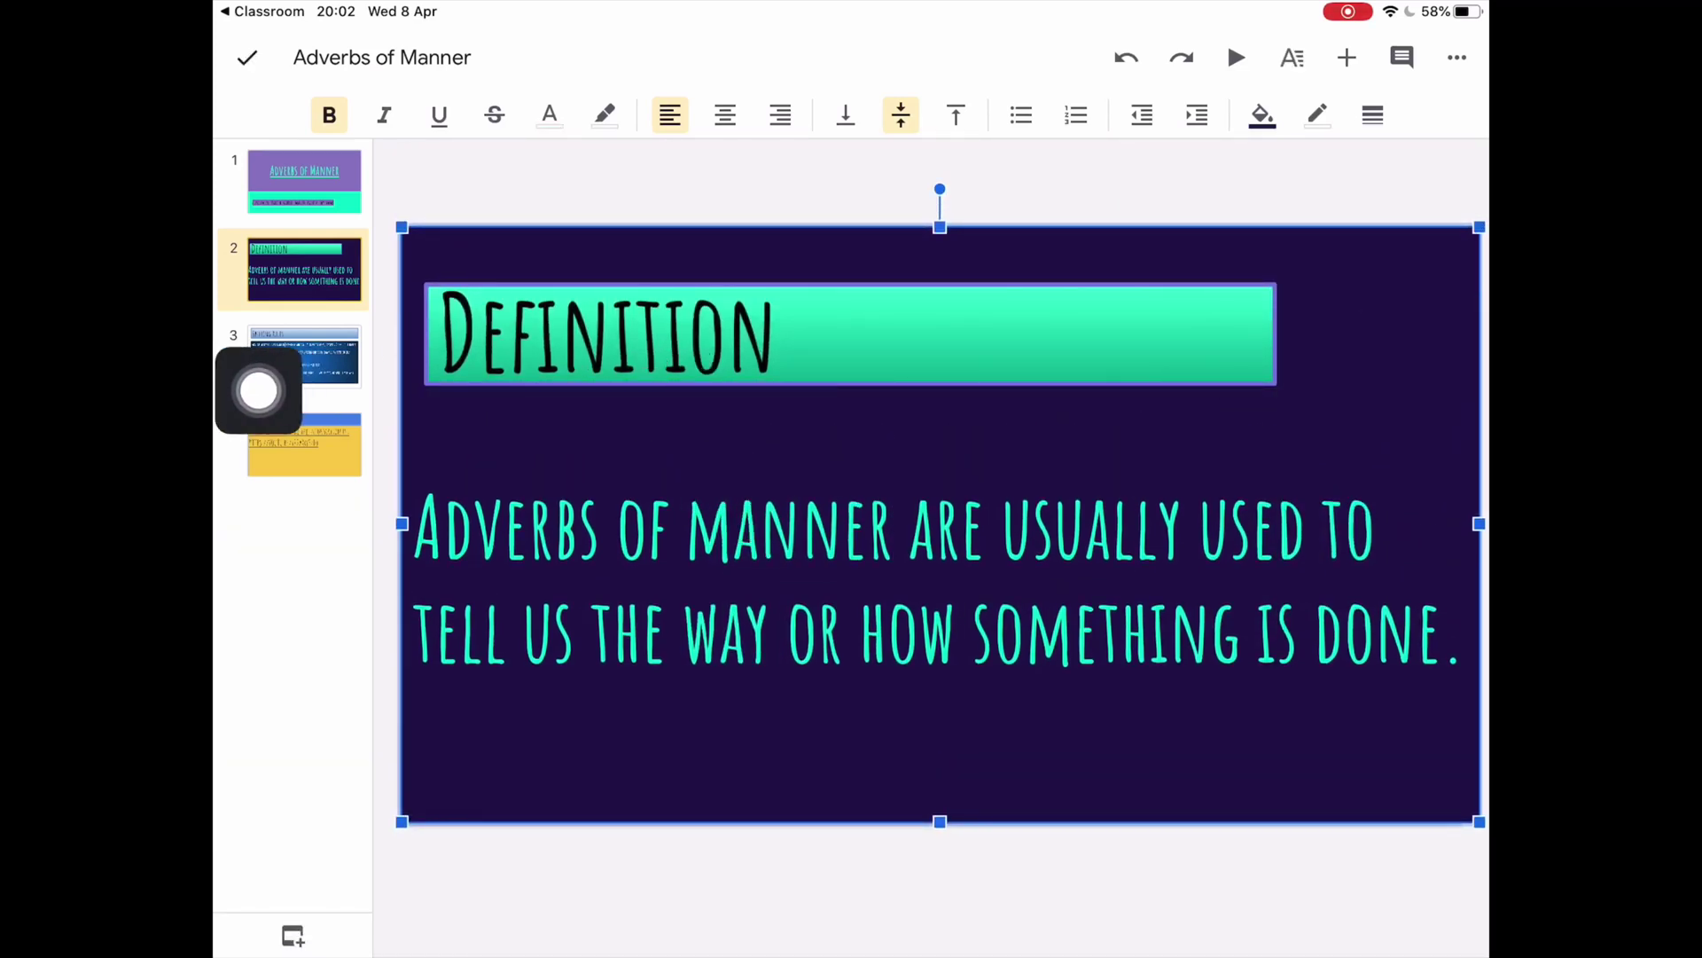
left_click(333, 359)
left_click(304, 399)
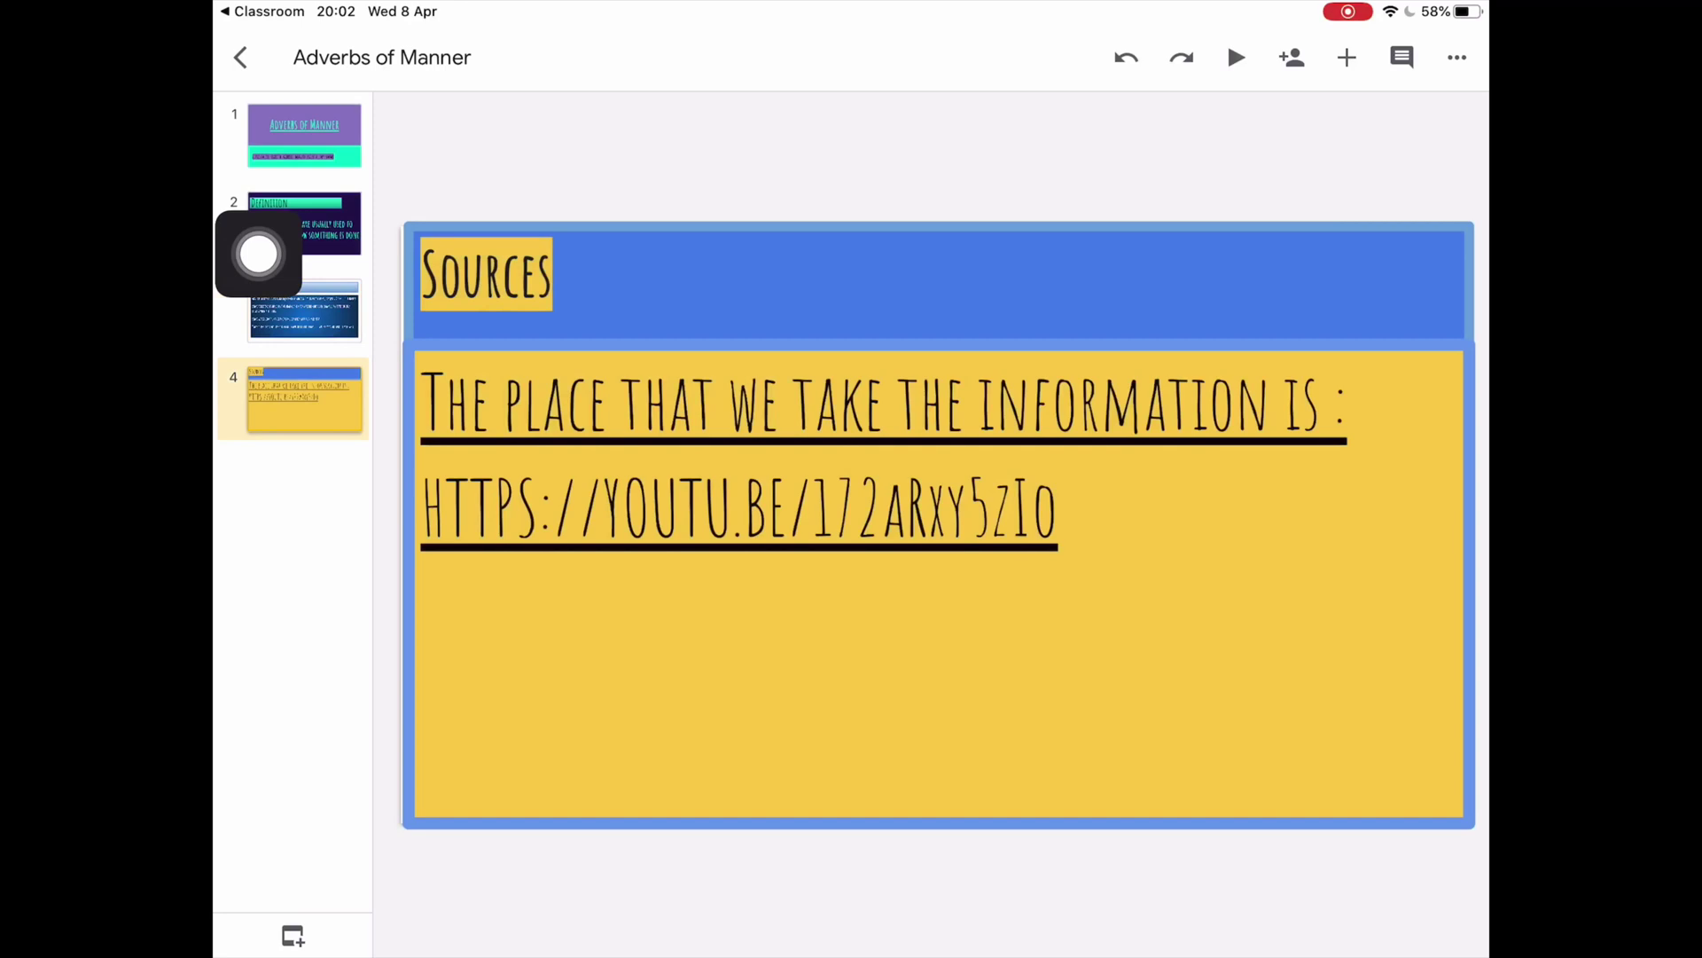
left_click(304, 310)
left_click(332, 226)
left_click(304, 135)
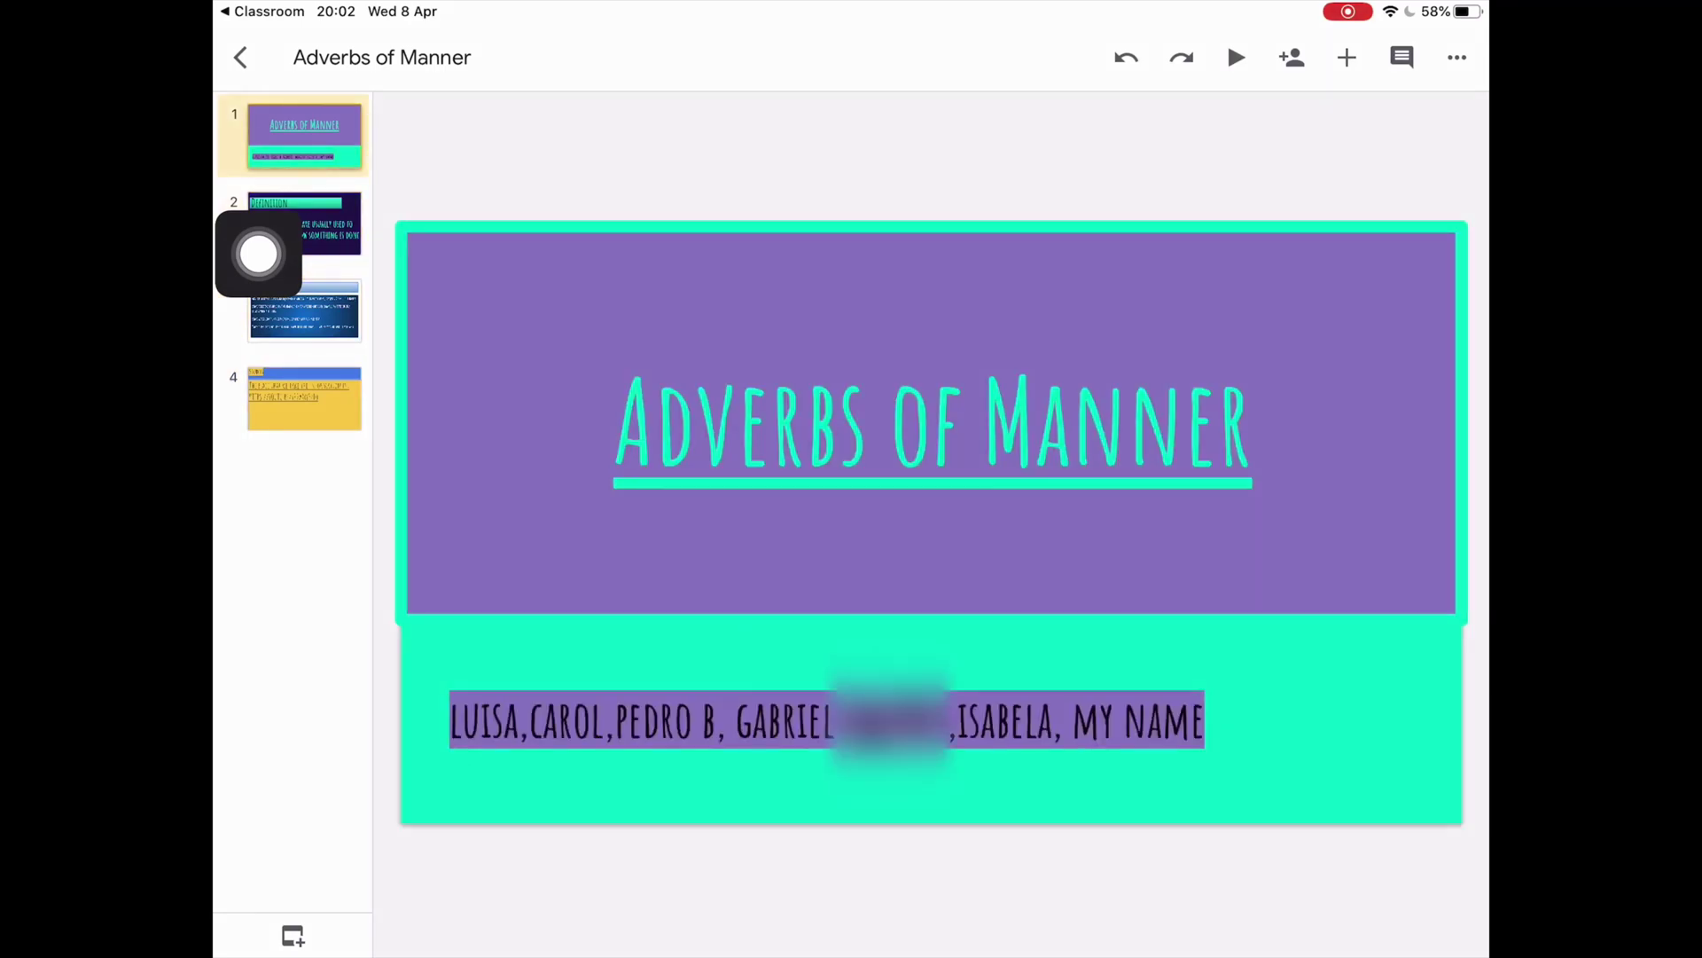
mouse_move(258, 255)
left_mouse_down()
mouse_move(965, 240)
mouse_move(1342, 281)
mouse_move(1411, 203)
left_mouse_up()
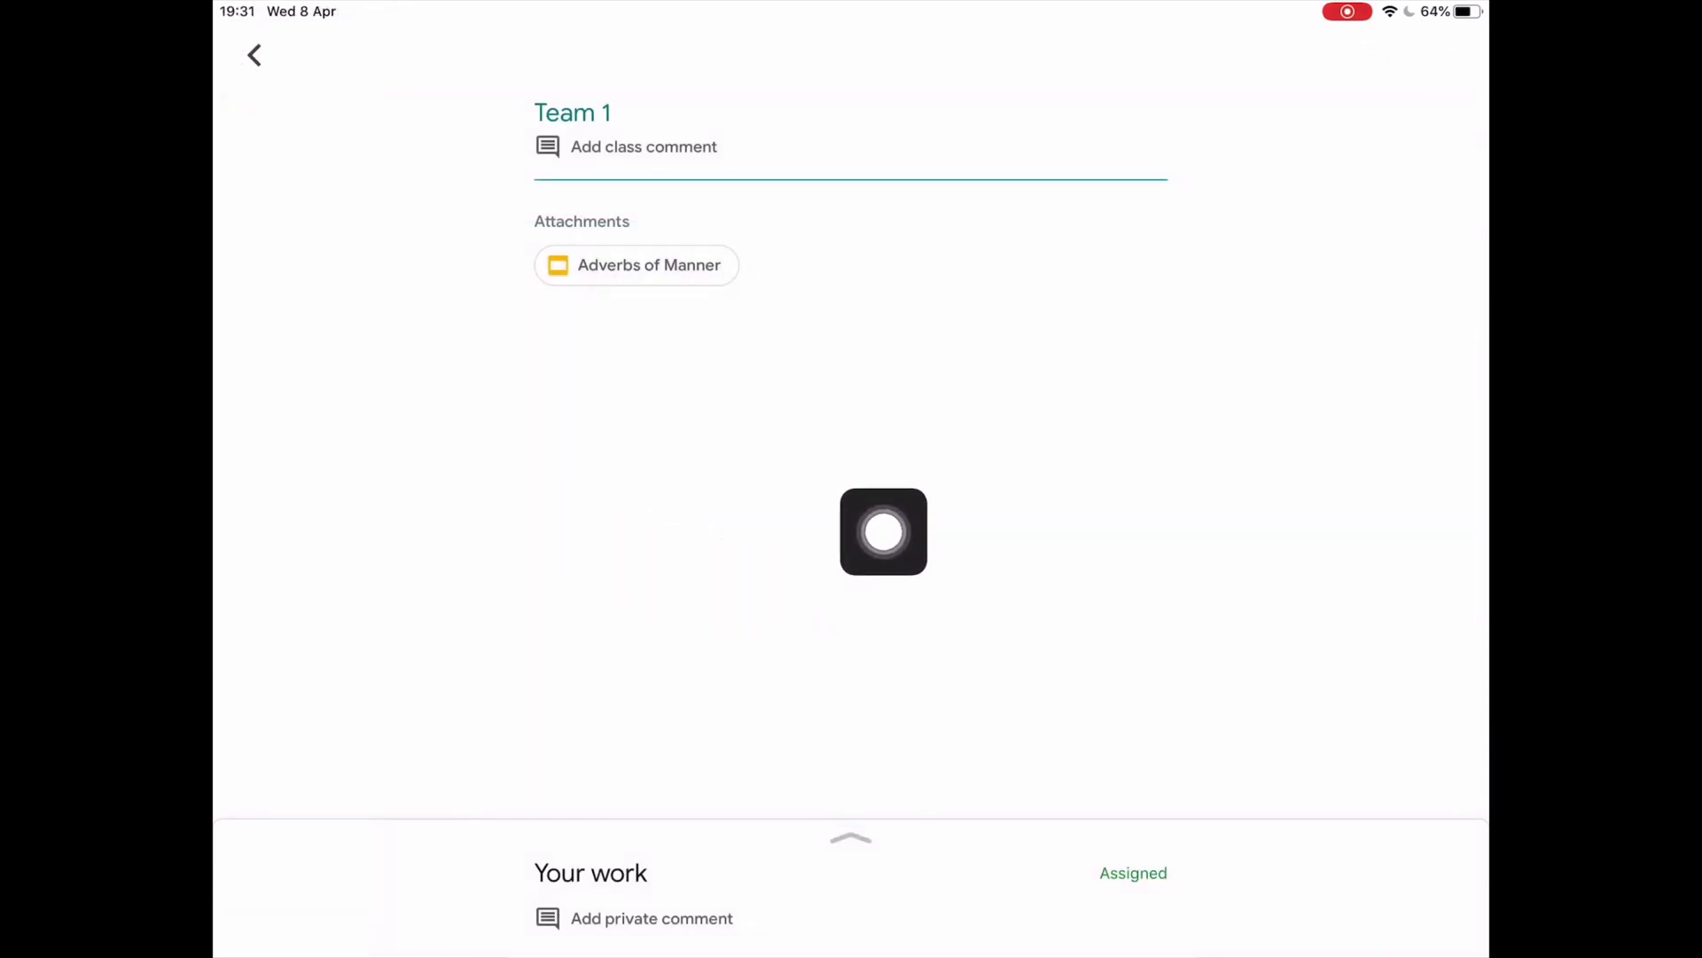
- Preview the Team 1 Adverbs of Manner slides attachment, then close it and return to the class stream
left_click_drag(883, 531, 1075, 508)
left_click(649, 265)
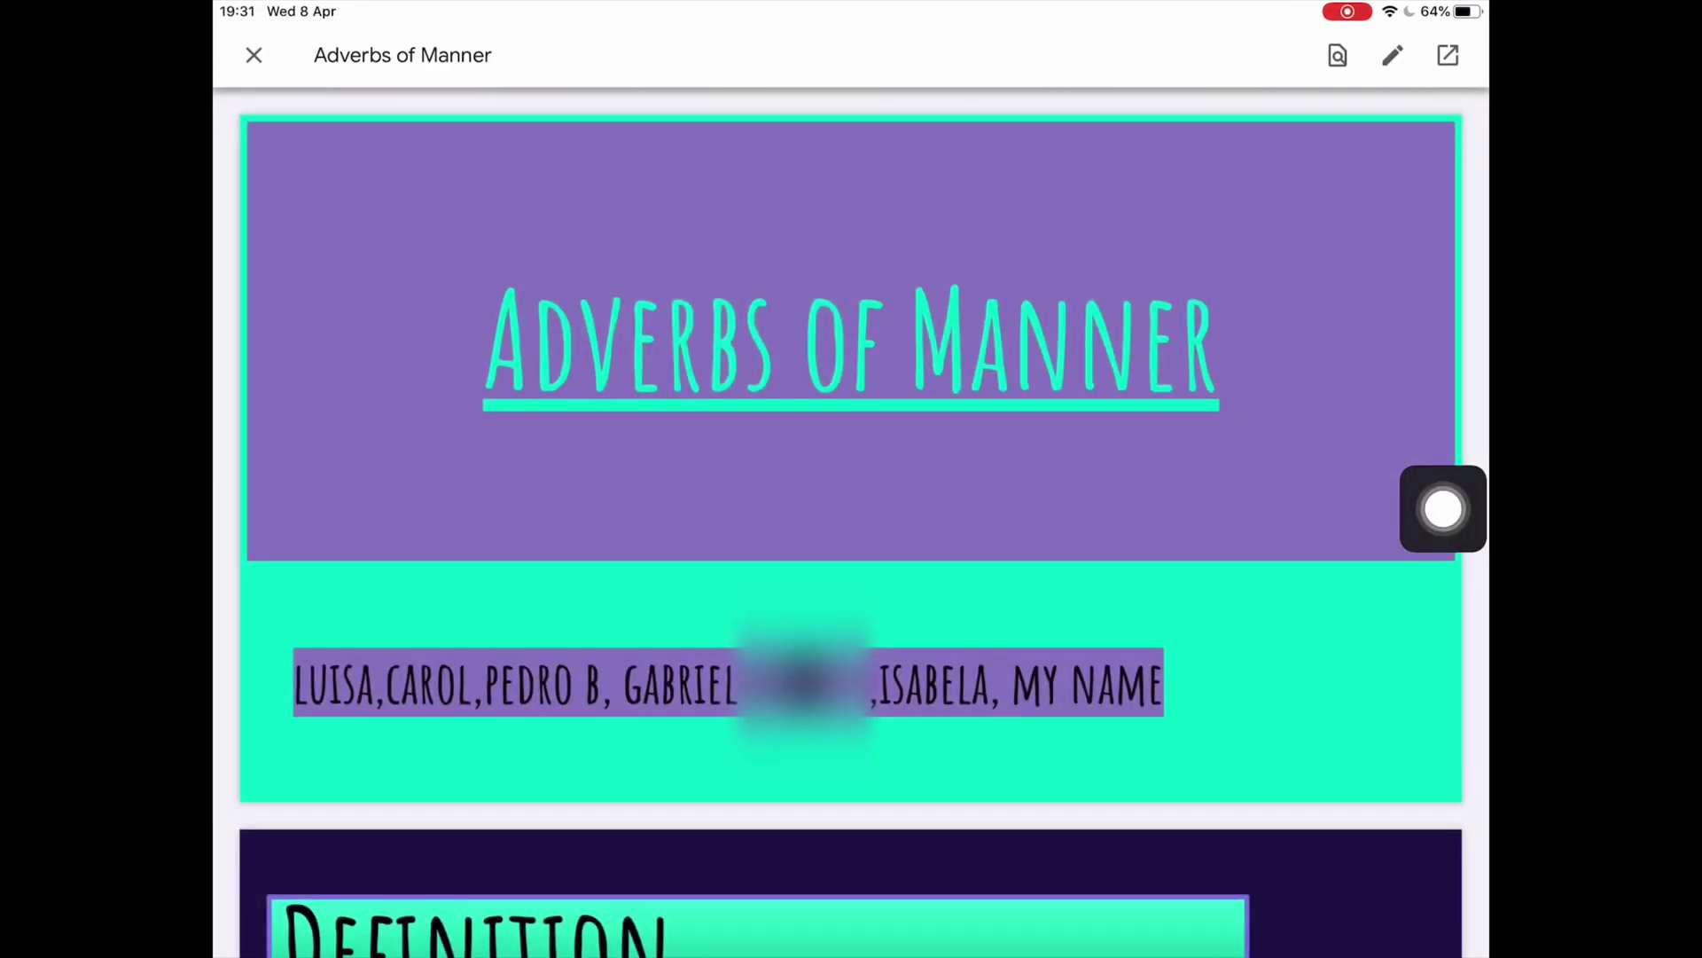
left_click_drag(1444, 508, 439, 46)
left_click(254, 55)
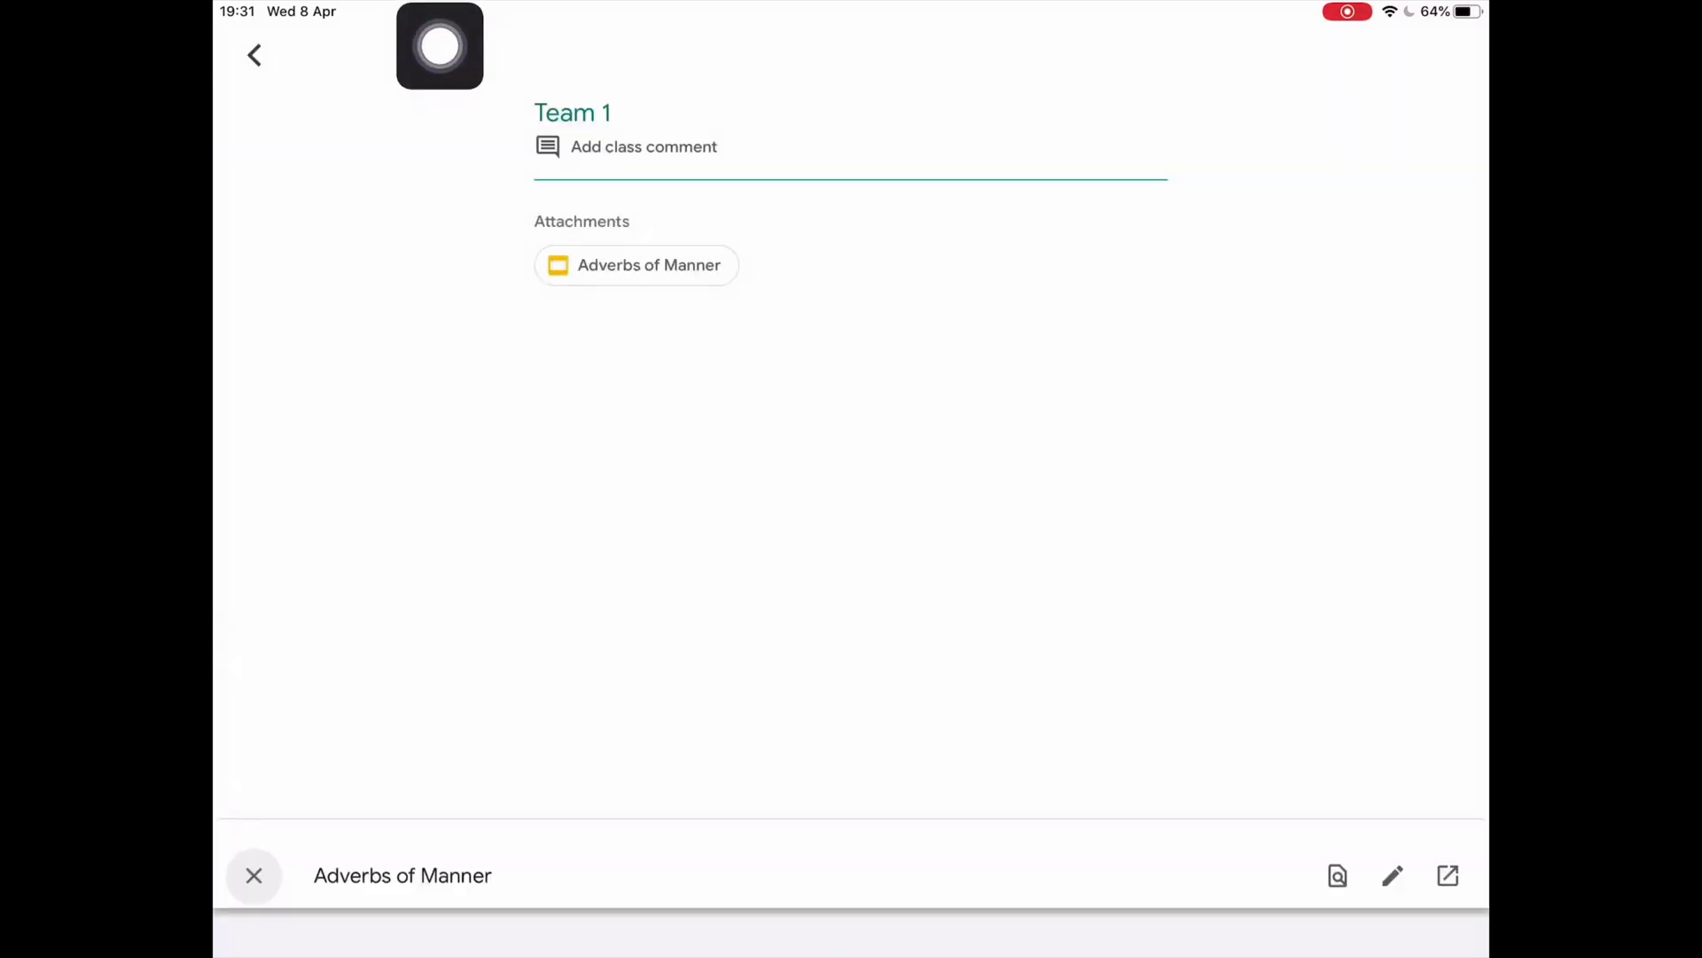
left_click(254, 55)
- Open the 'adverbs of manner' assignment and its Adverbs of Manner form attachment
mouse_move(440, 46)
left_mouse_down()
mouse_move(589, 514)
mouse_move(1122, 513)
left_mouse_up()
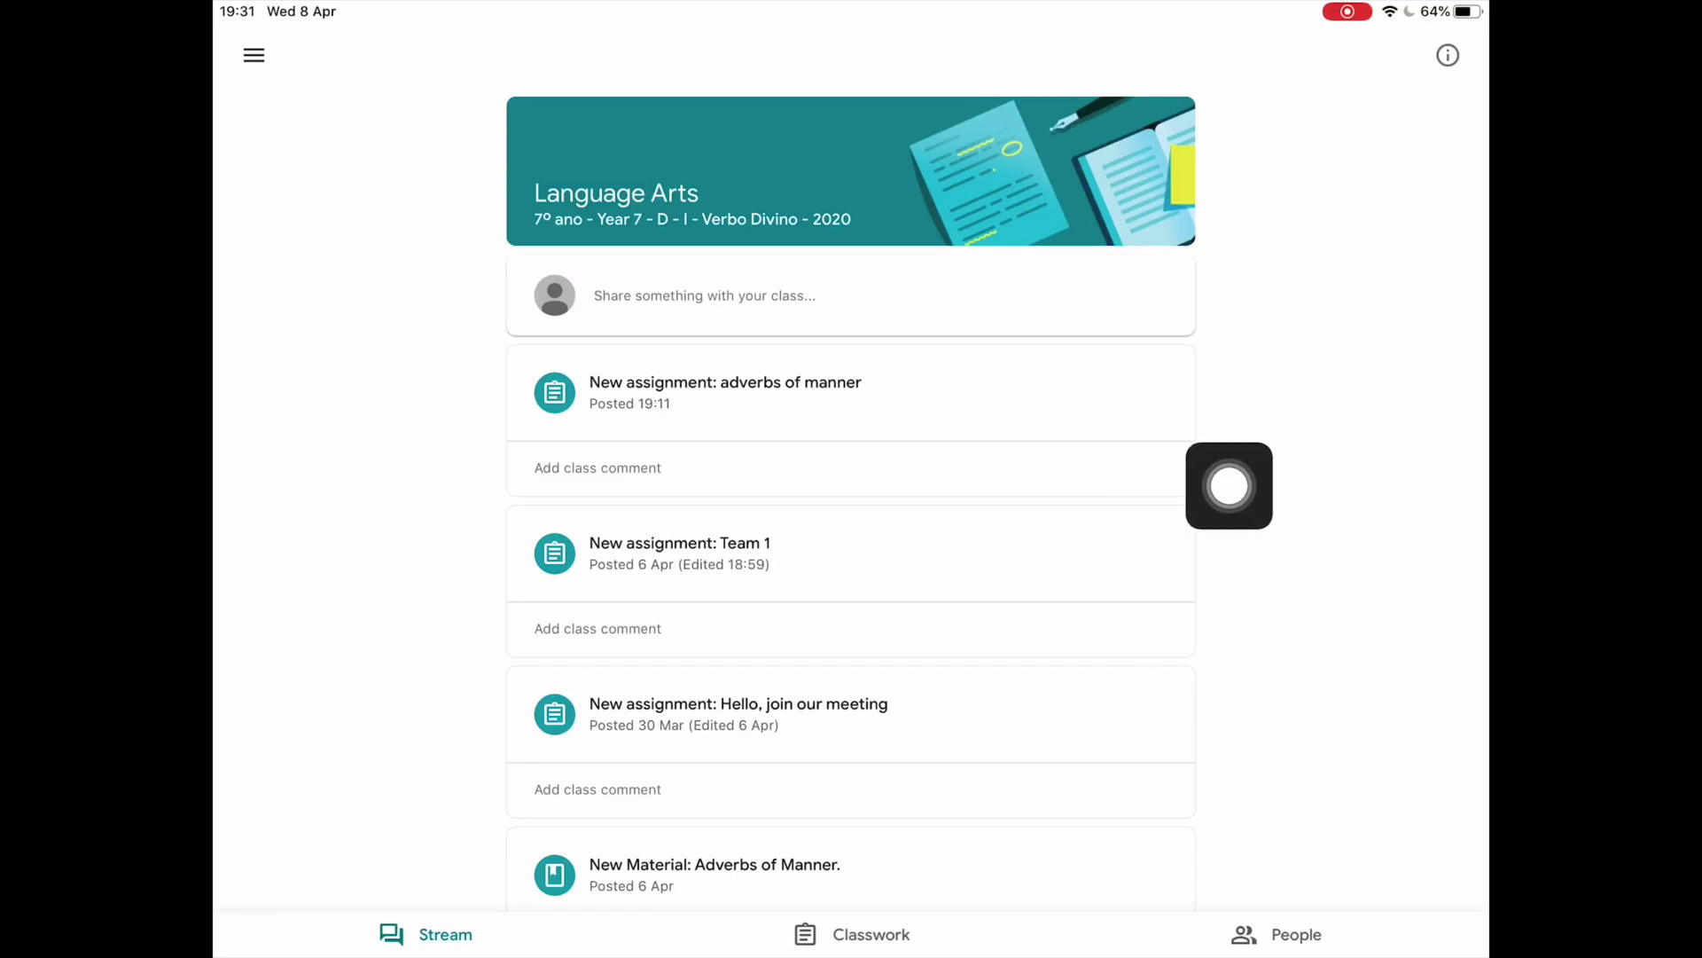
mouse_move(1229, 486)
left_mouse_down()
mouse_move(763, 476)
mouse_move(955, 405)
left_mouse_up()
left_click_drag(1074, 386, 1129, 391)
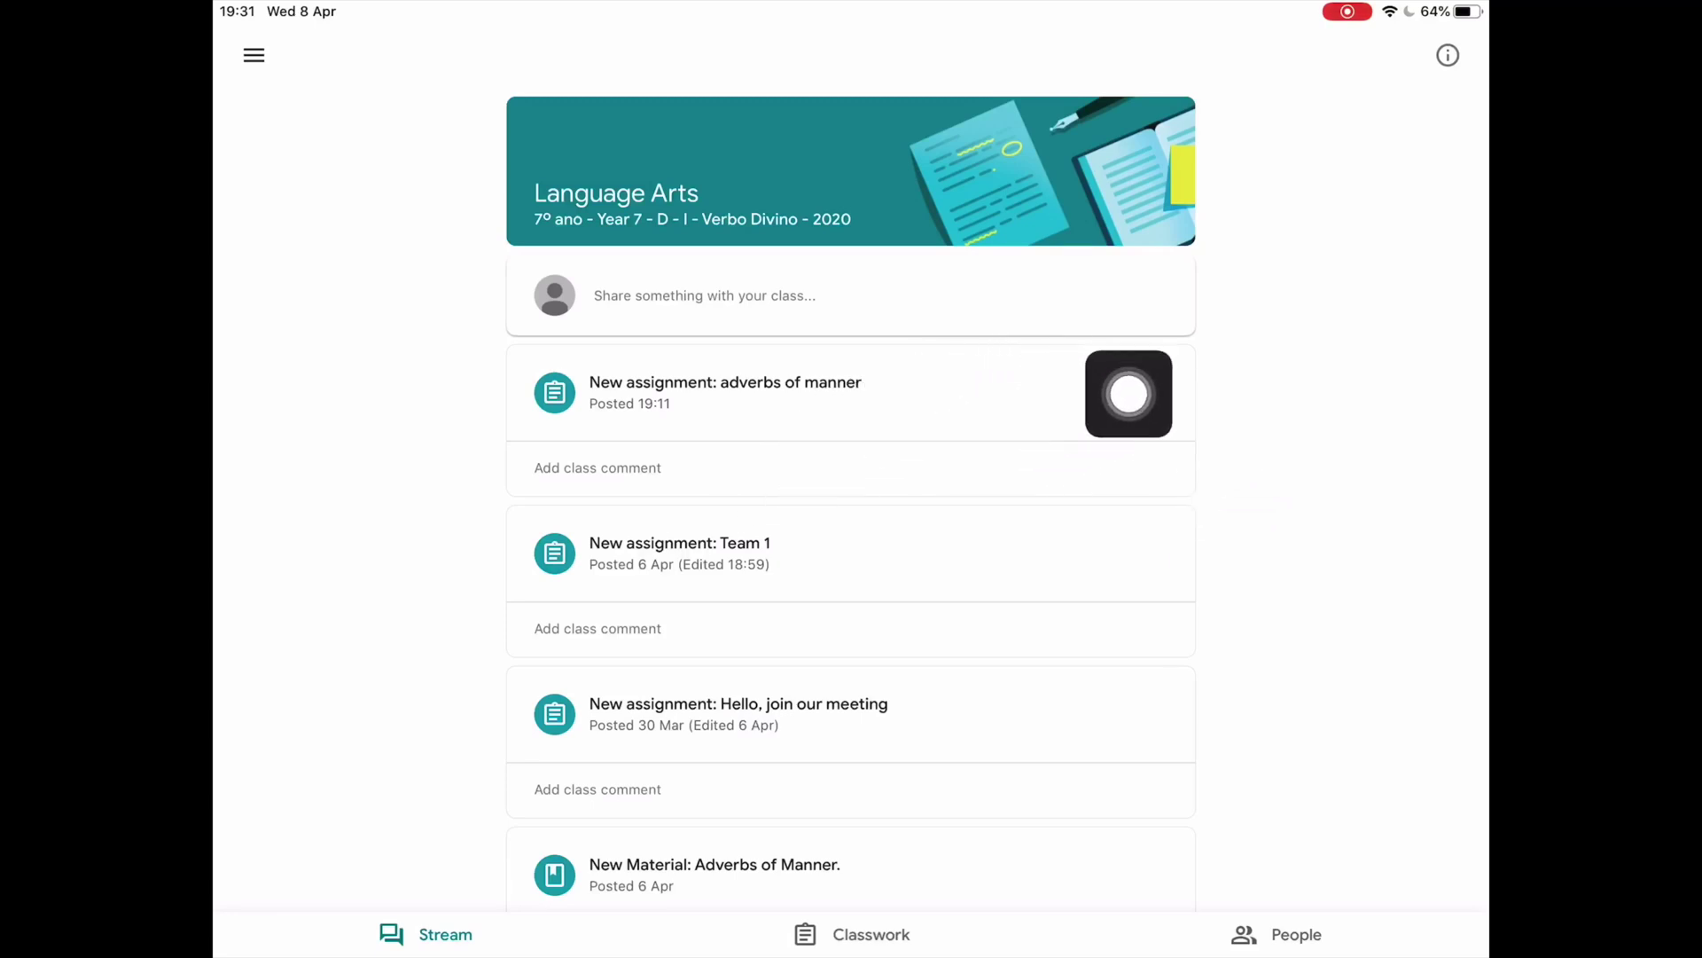
left_click_drag(1444, 391, 940, 365)
left_click(725, 391)
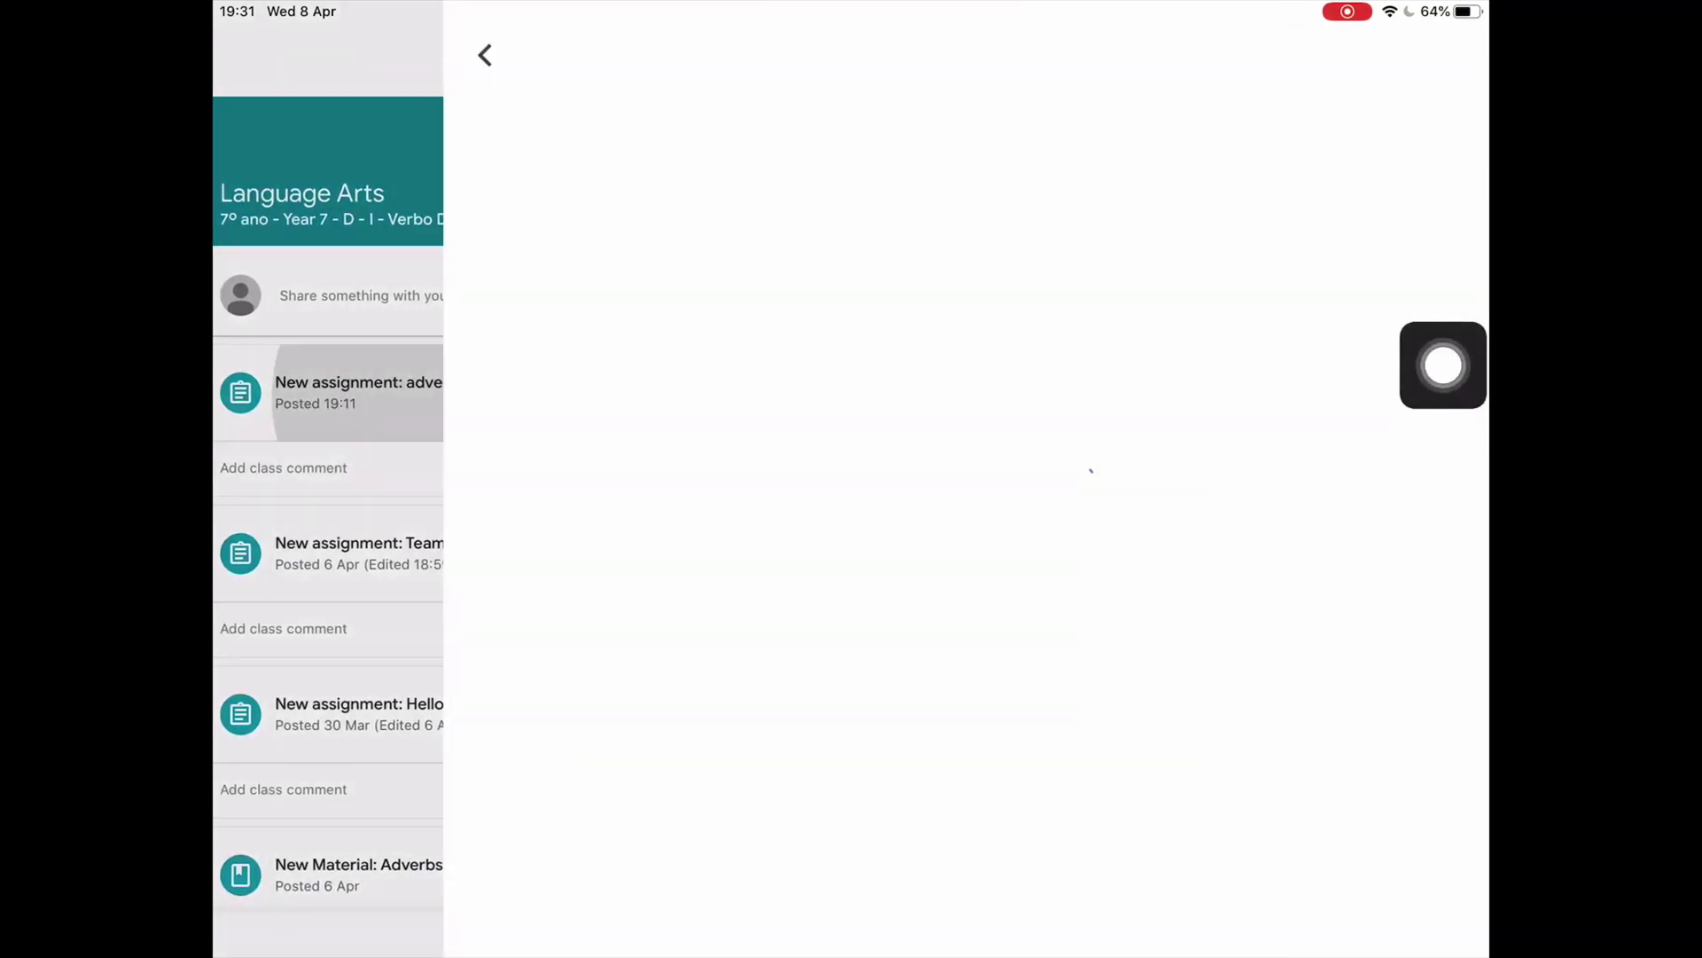
left_click_drag(1444, 365, 574, 335)
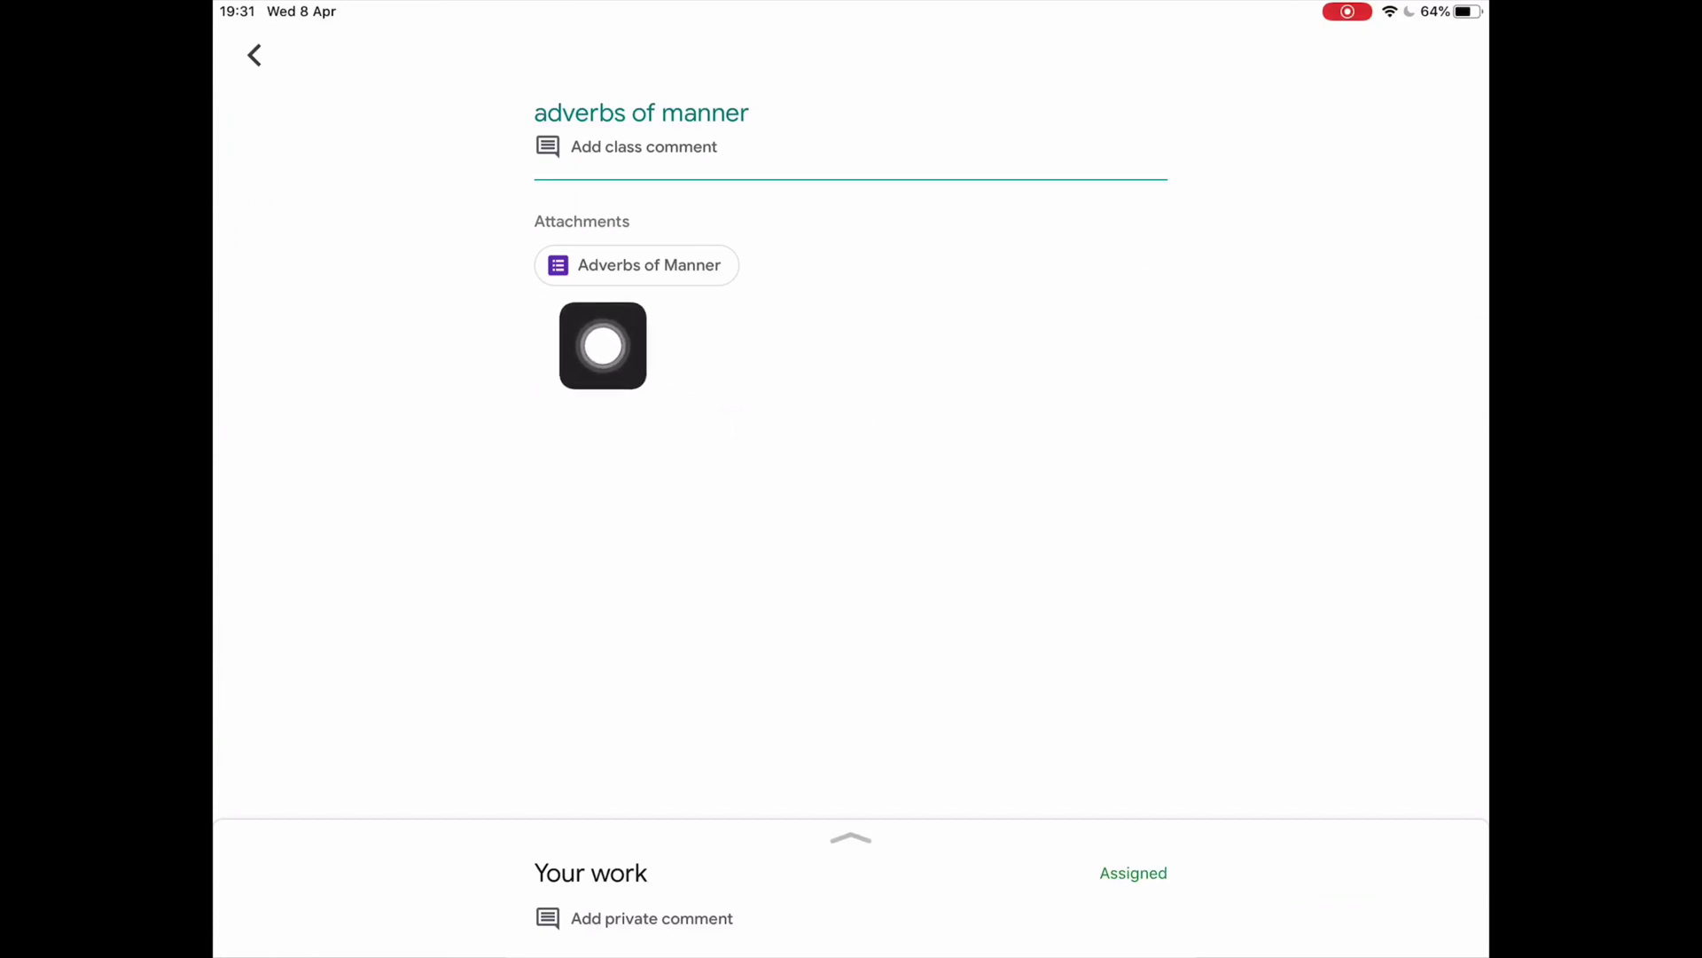
mouse_move(719, 343)
left_mouse_down()
mouse_move(621, 340)
mouse_move(874, 277)
mouse_move(795, 263)
mouse_move(258, 274)
mouse_move(1064, 661)
mouse_move(1105, 821)
mouse_move(1068, 855)
mouse_move(1078, 668)
left_mouse_up()
left_click(636, 265)
- Open the Adverbs of Manner form in Chrome, look through its questions, and try submitting it
left_click(1002, 670)
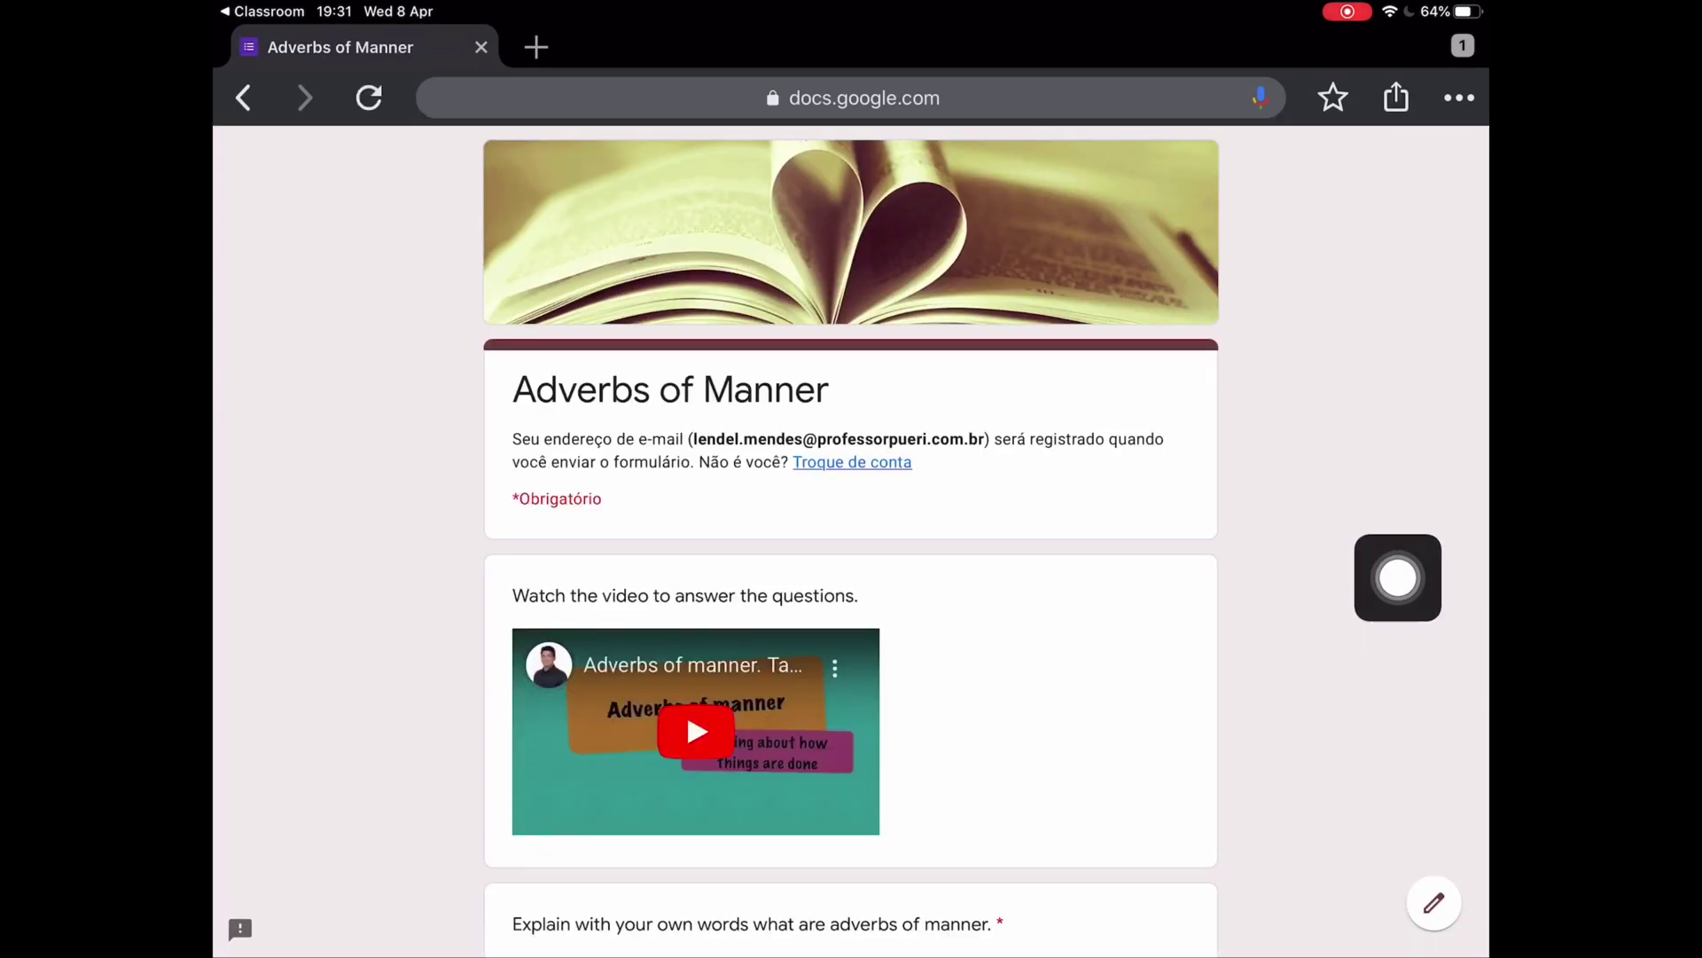
mouse_move(1398, 577)
left_mouse_down()
mouse_move(1083, 426)
mouse_move(848, 361)
mouse_move(1235, 369)
mouse_move(905, 685)
left_mouse_up()
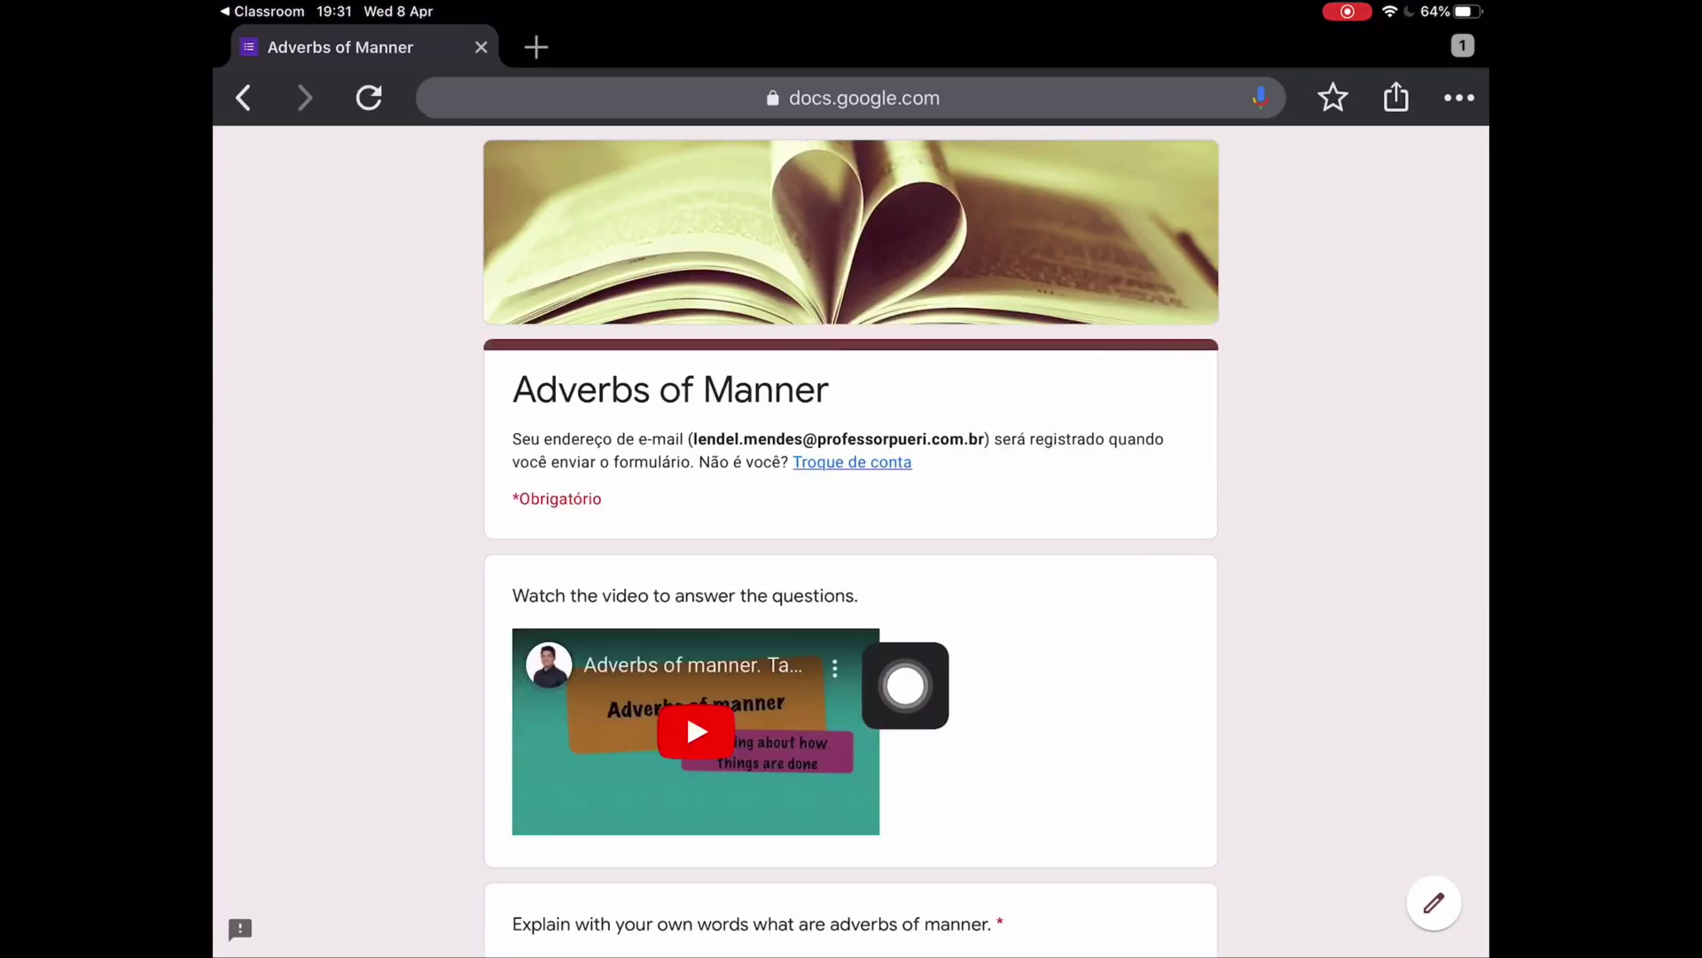
scroll(851, 532, "down", 5)
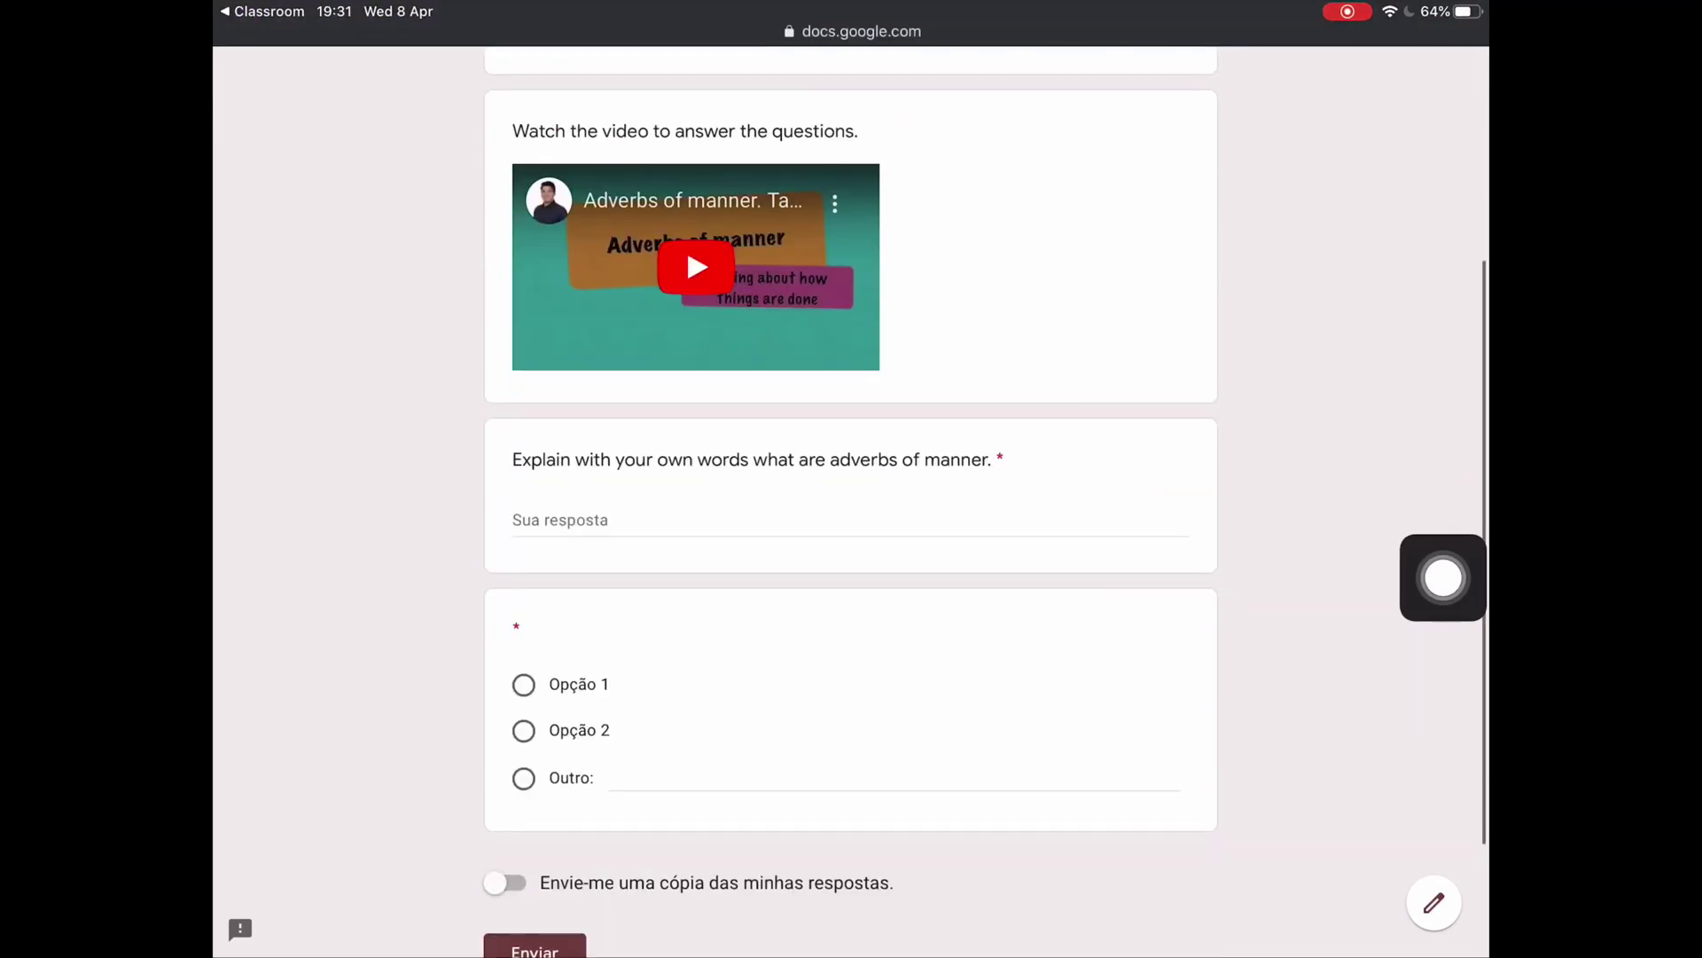
mouse_move(1389, 538)
left_mouse_down()
mouse_move(1019, 644)
mouse_move(1137, 732)
left_mouse_up()
scroll(851, 532, "down", 3)
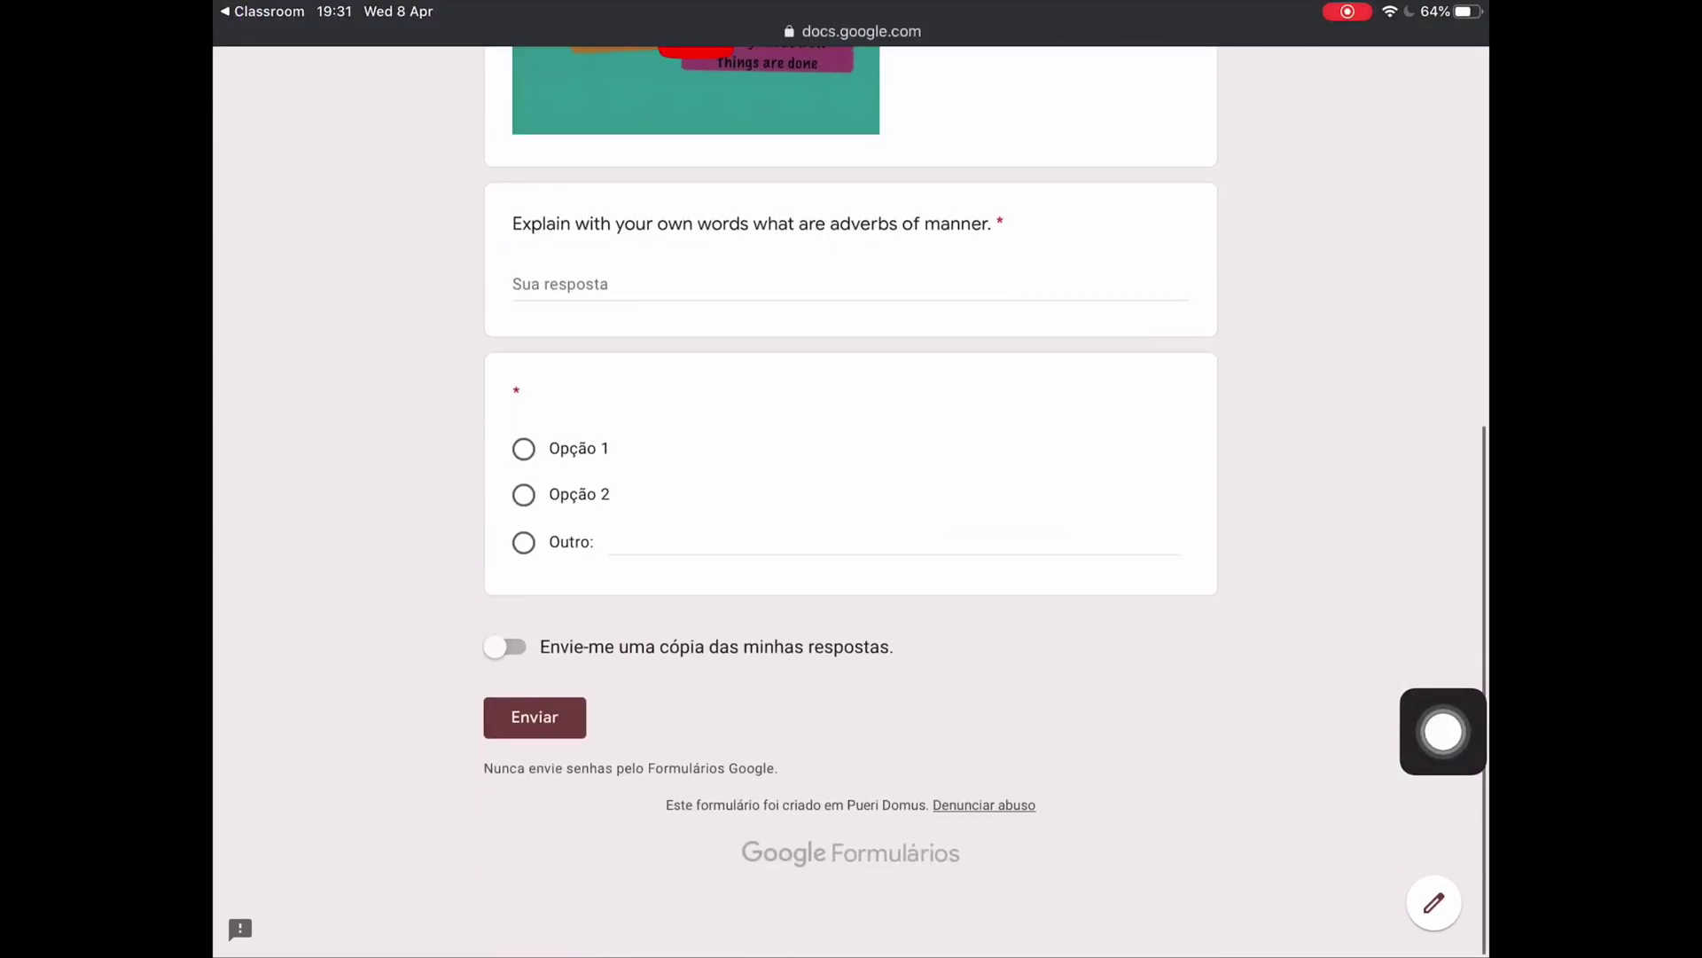
mouse_move(1443, 731)
left_mouse_down()
mouse_move(715, 688)
mouse_move(654, 722)
mouse_move(757, 694)
left_mouse_up()
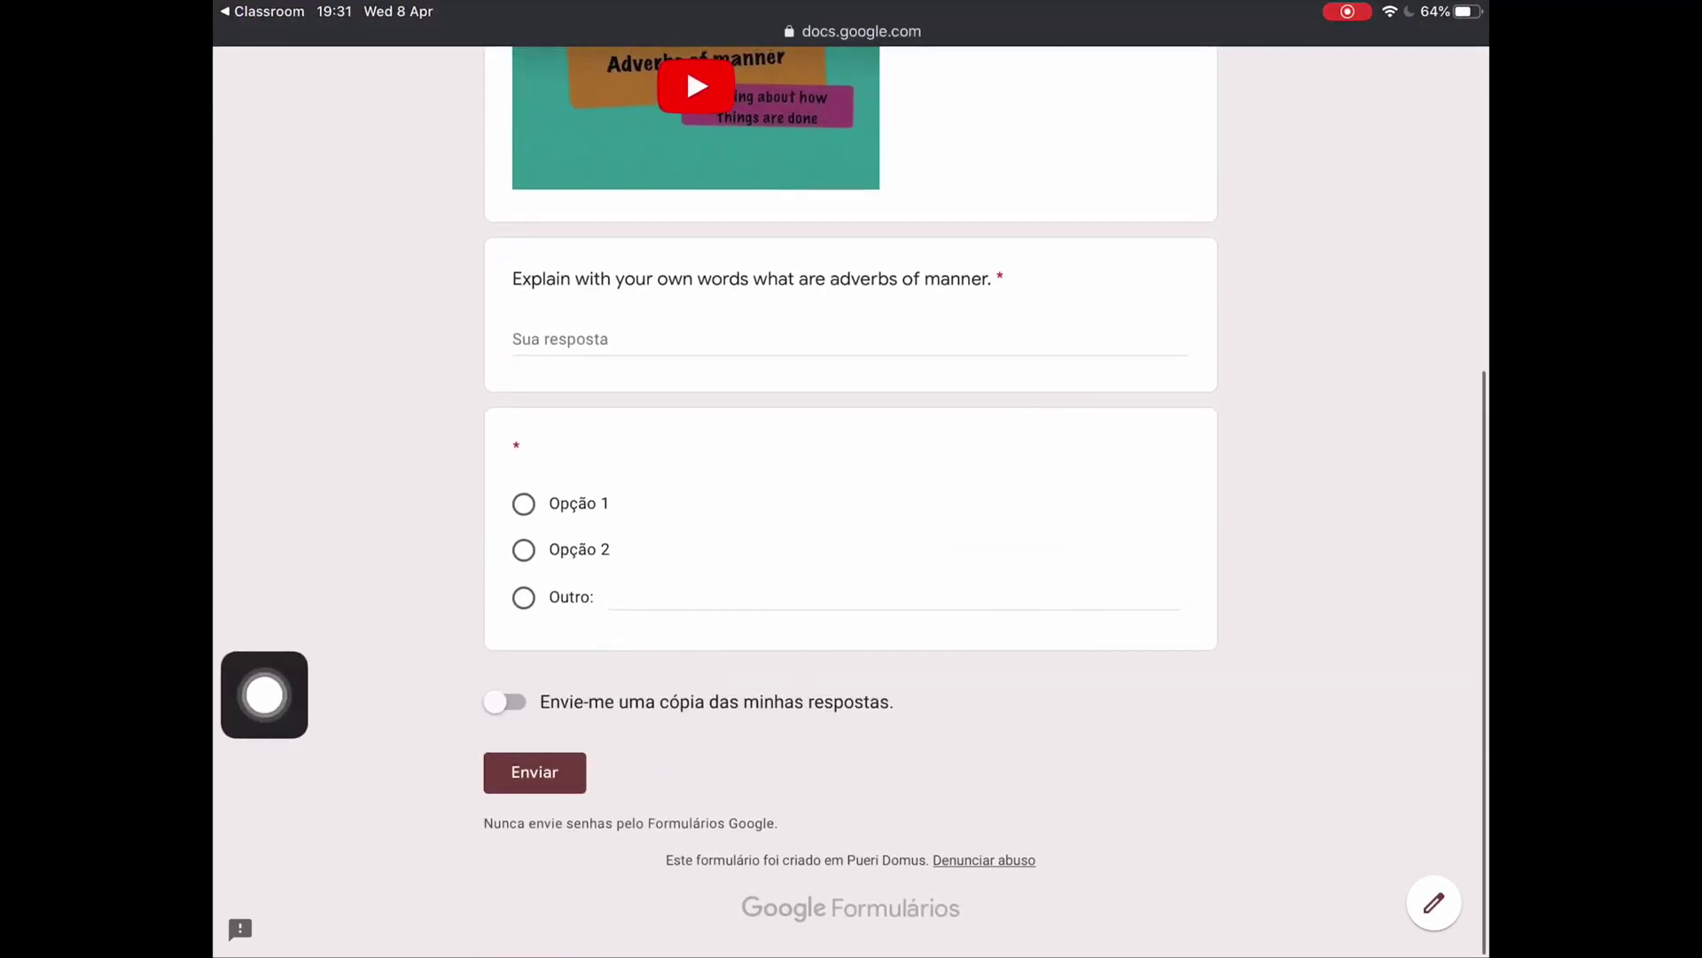
left_click(534, 771)
- Answer 'BLA BLA' to the own-words question, pick Opção 1, and submit the form
mouse_move(291, 732)
left_mouse_down()
mouse_move(677, 635)
mouse_move(1443, 508)
left_mouse_up()
type("BL")
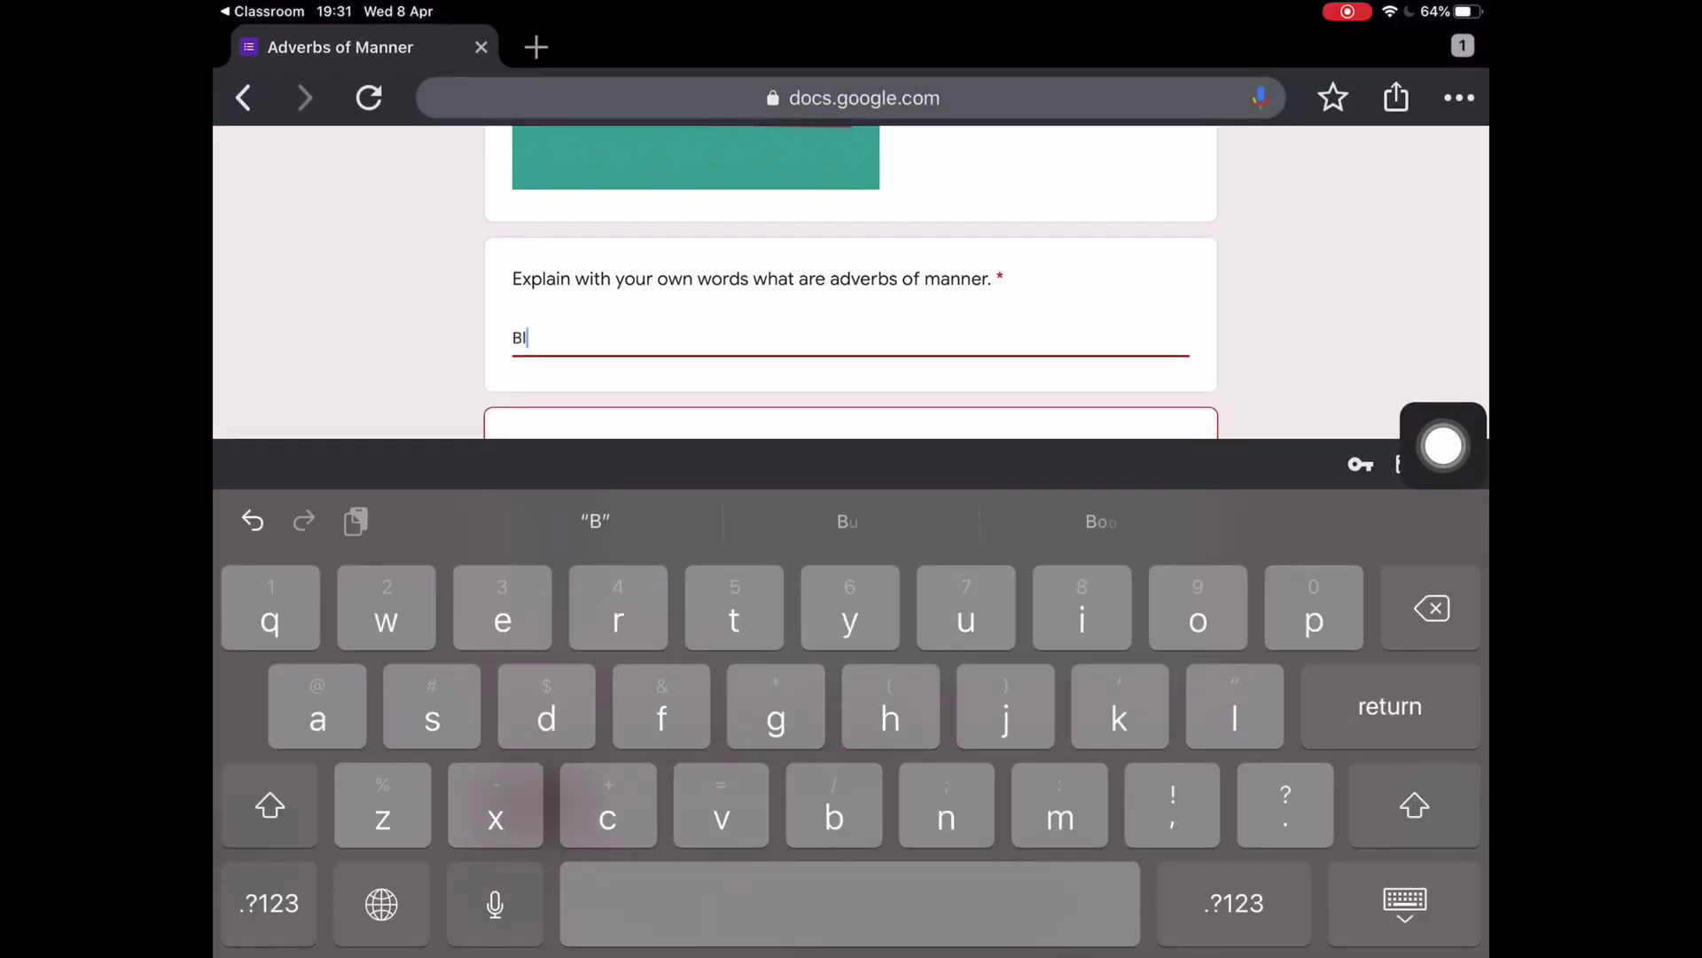
type("A BLA")
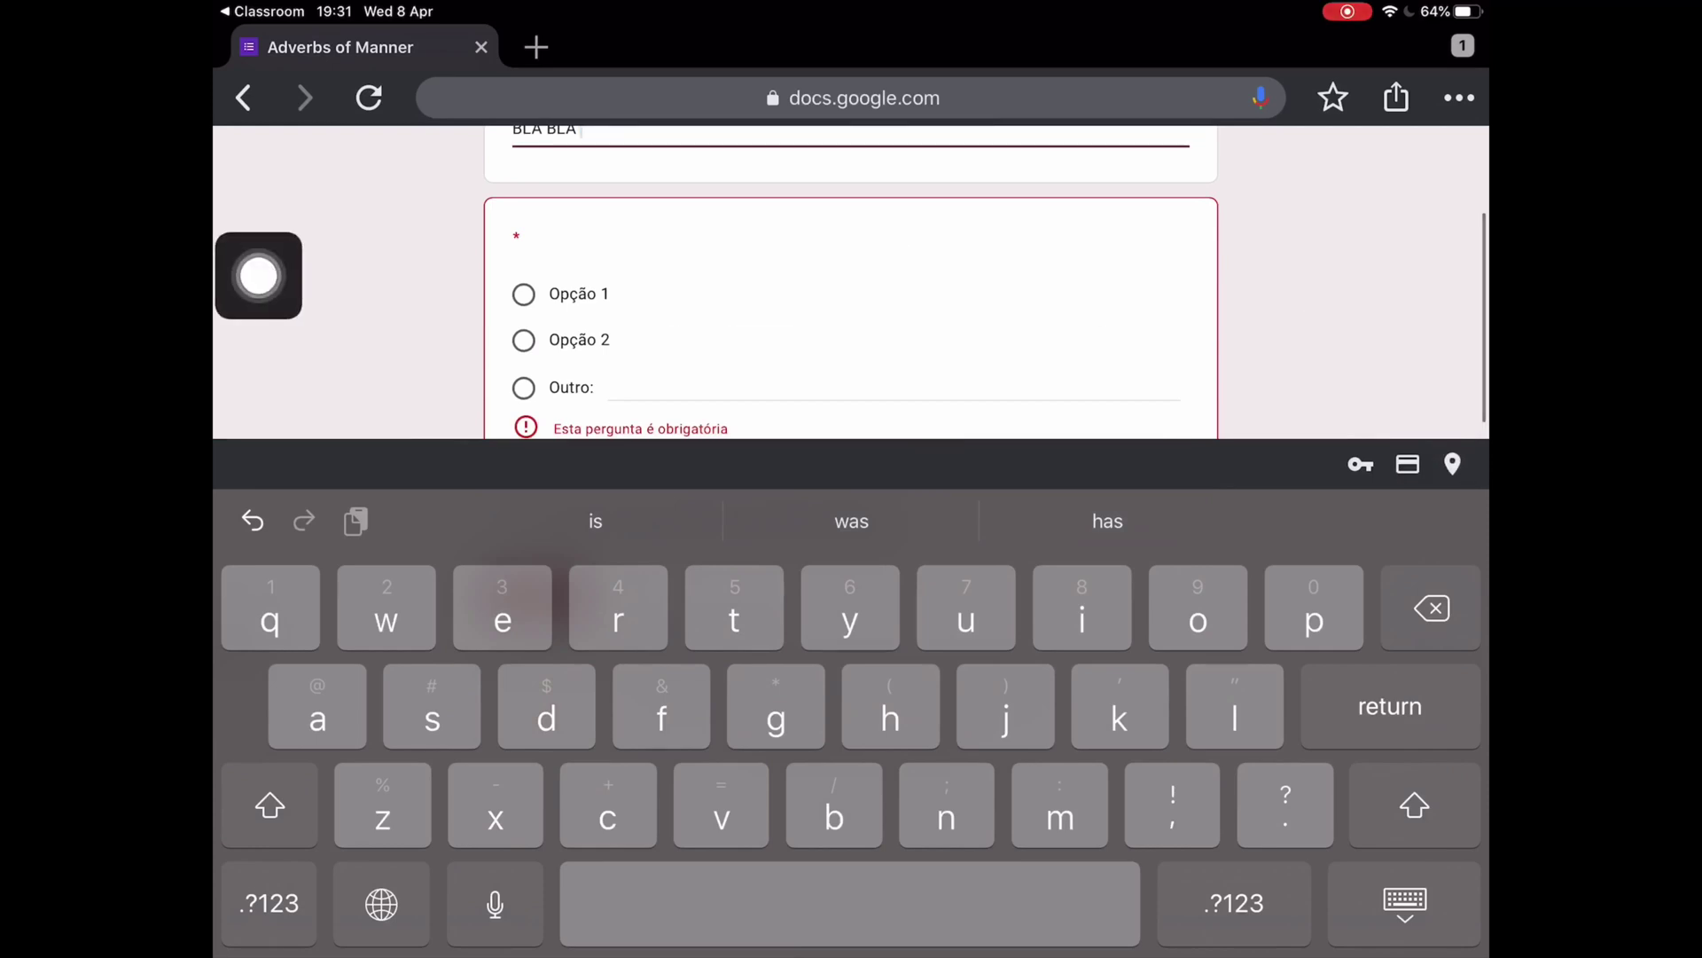
left_click(524, 294)
left_click(536, 772)
scroll(852, 408, "down", 2)
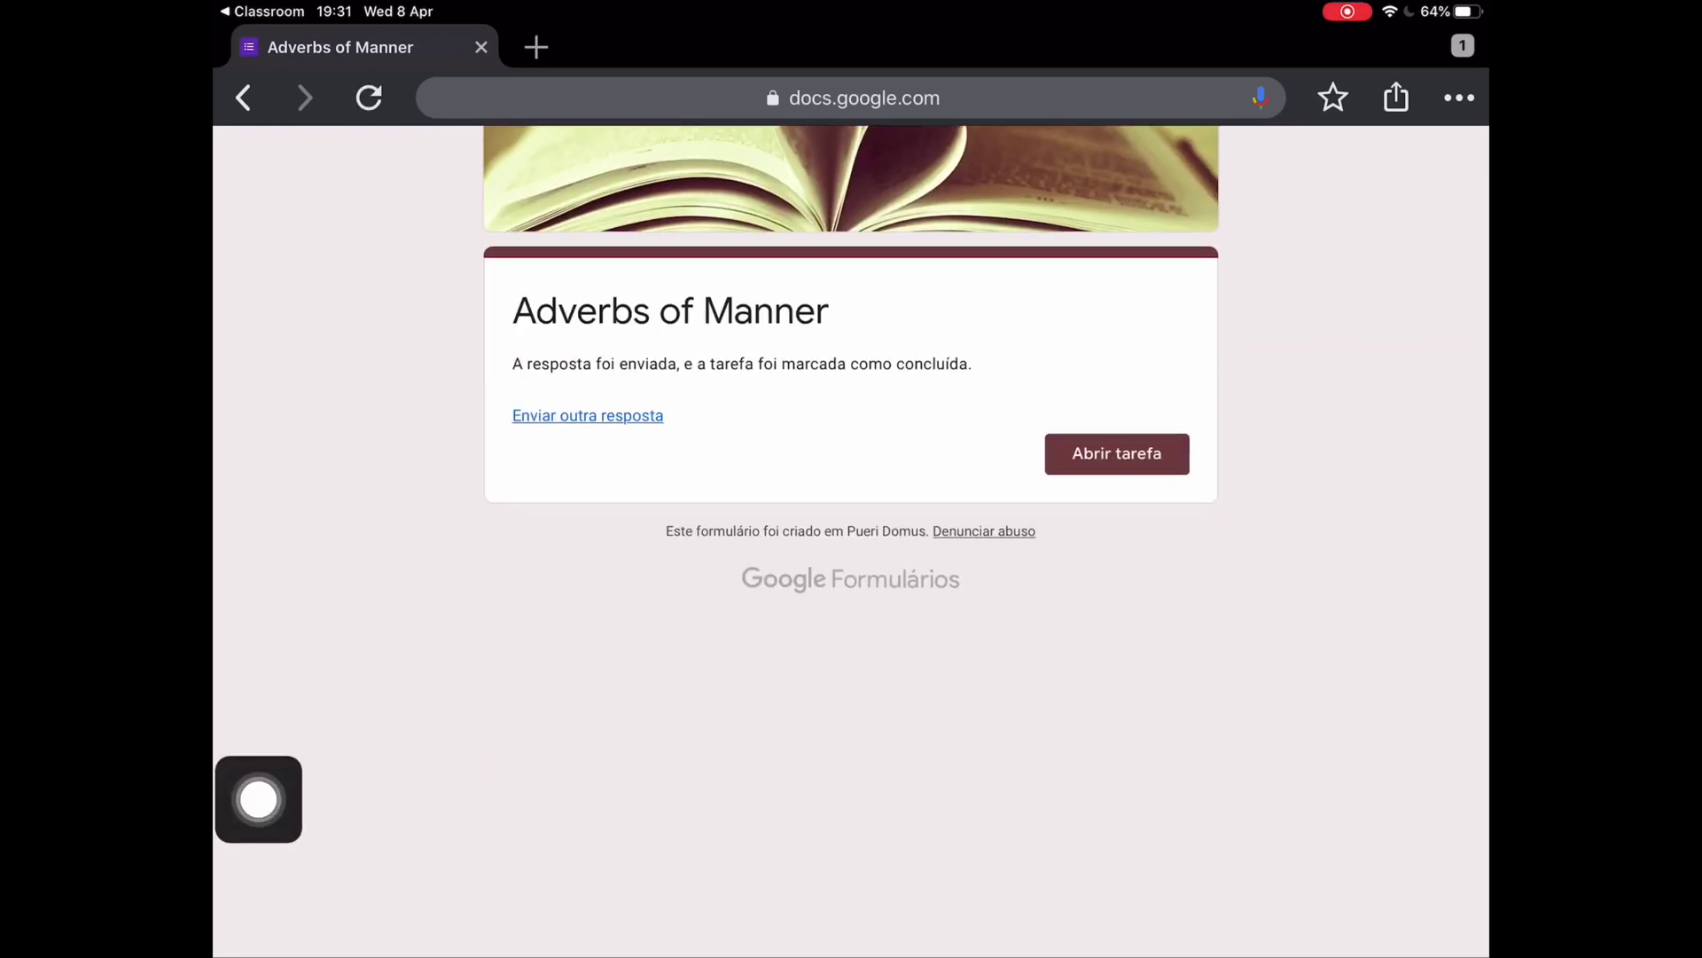
mouse_move(259, 799)
left_mouse_down()
mouse_move(1444, 378)
mouse_move(552, 587)
left_mouse_up()
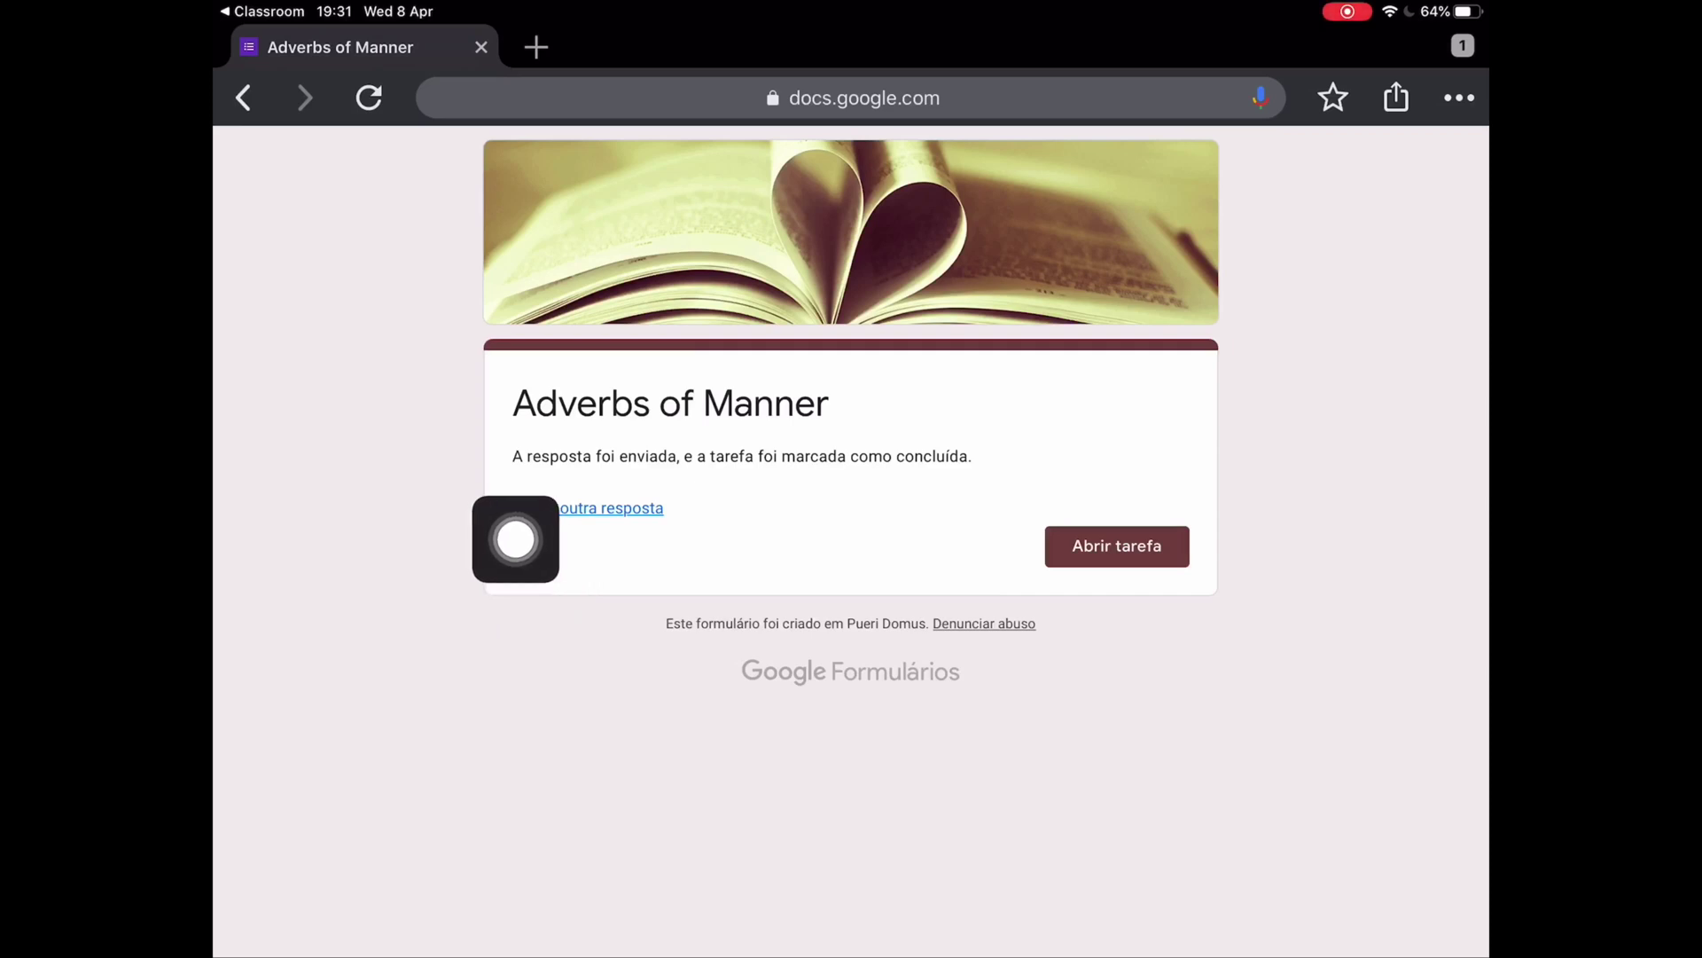
- Go back from the submitted form to the Language Arts stream and scroll through its posts
left_click_drag(503, 540, 281, 418)
left_click(262, 11)
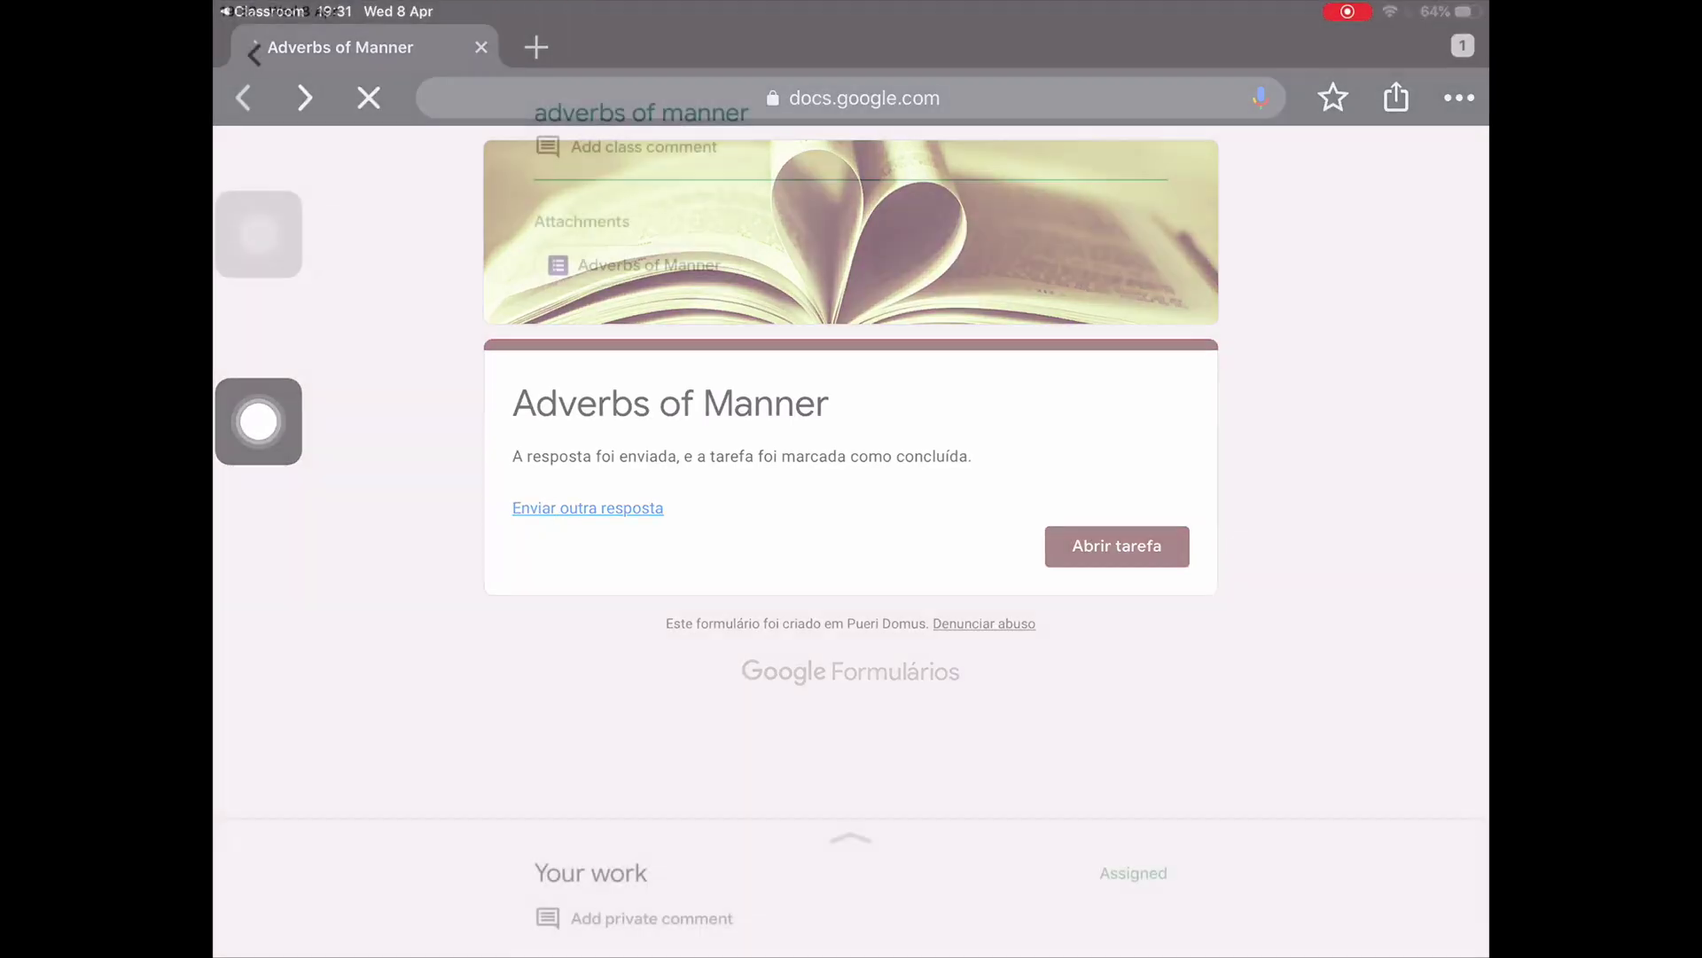
left_click(254, 55)
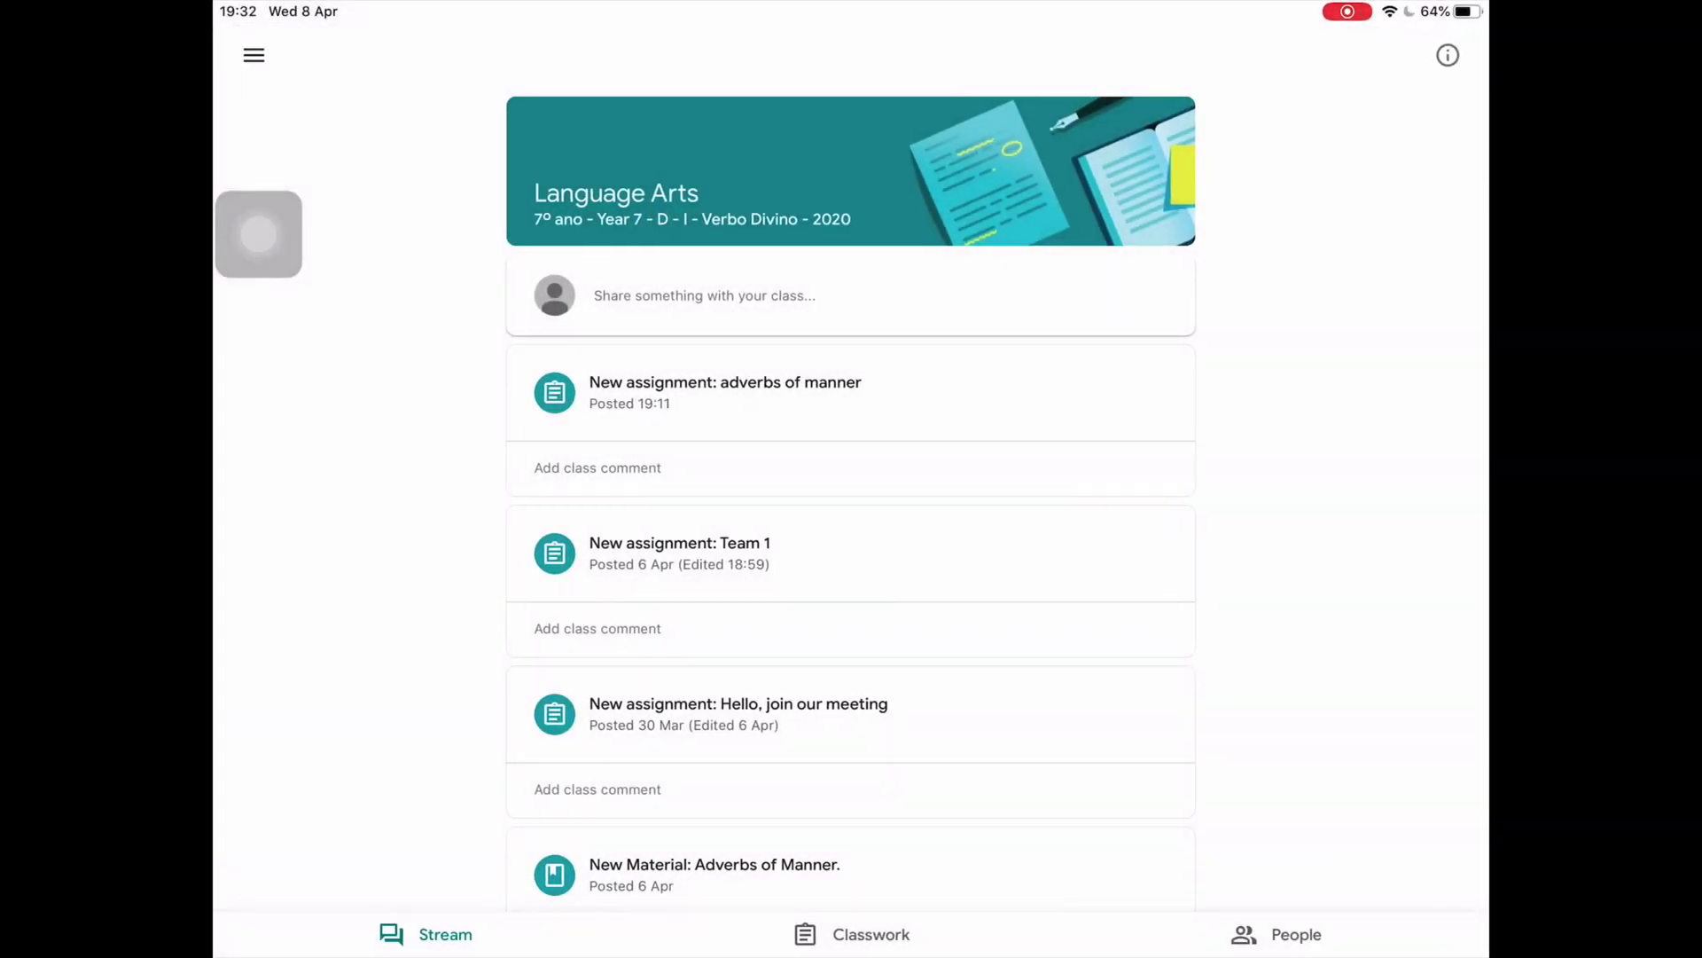
scroll(851, 532, "down", 10)
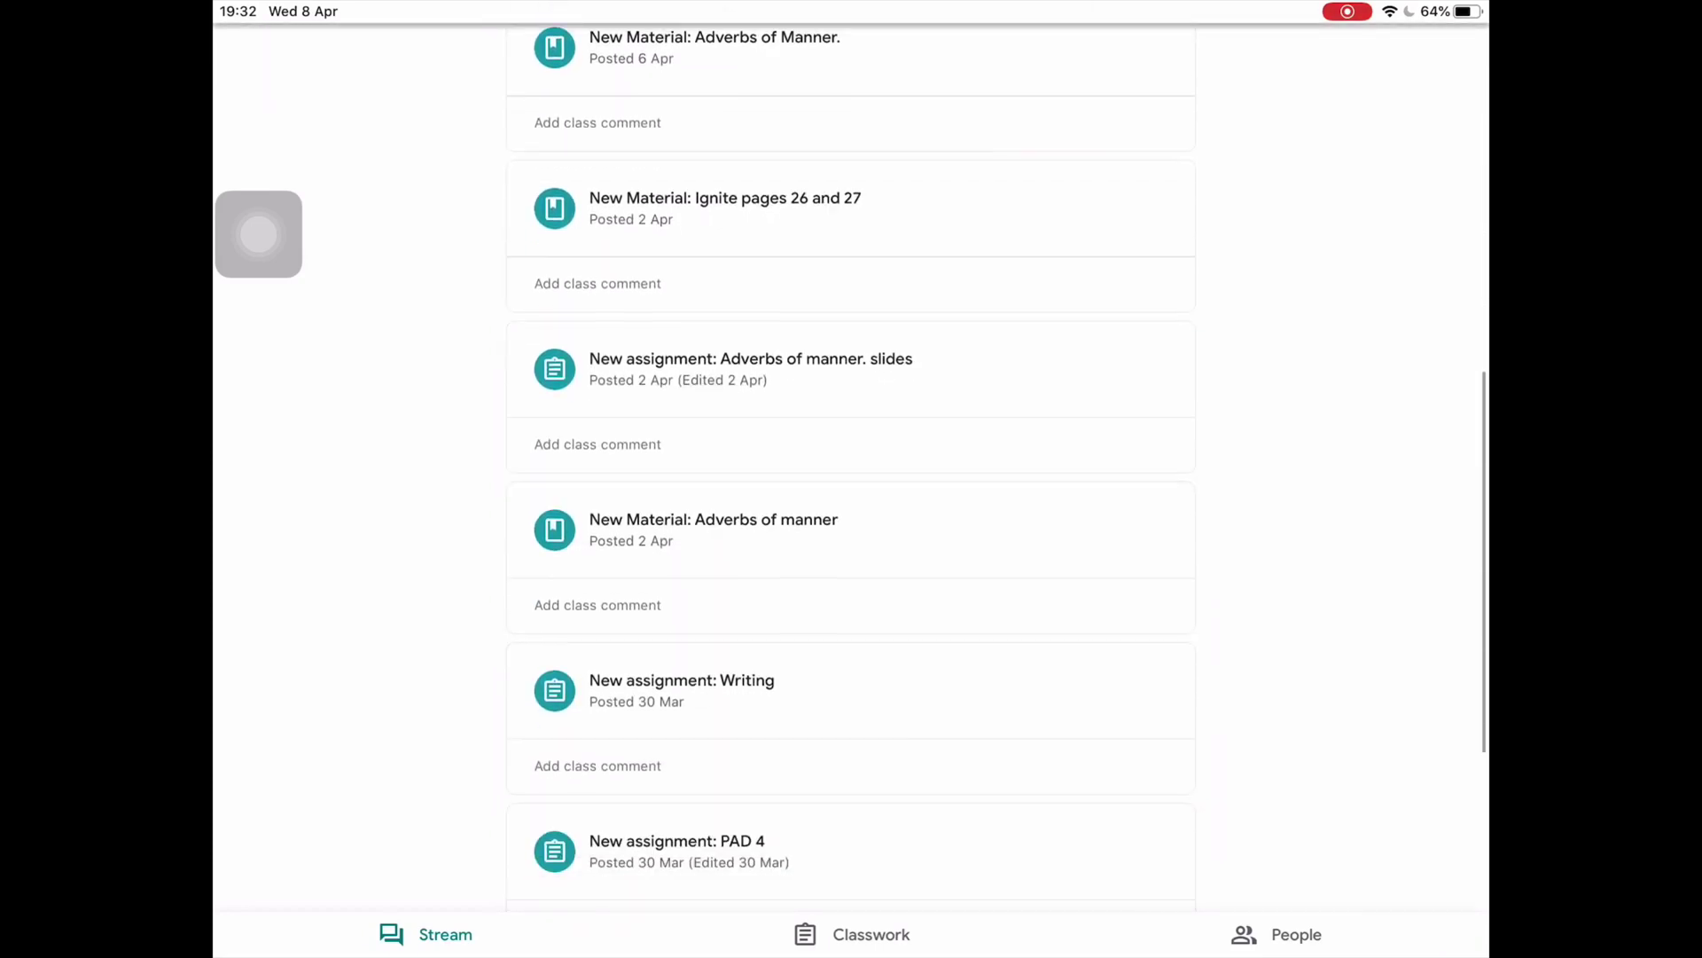
scroll(851, 479, "up", 15)
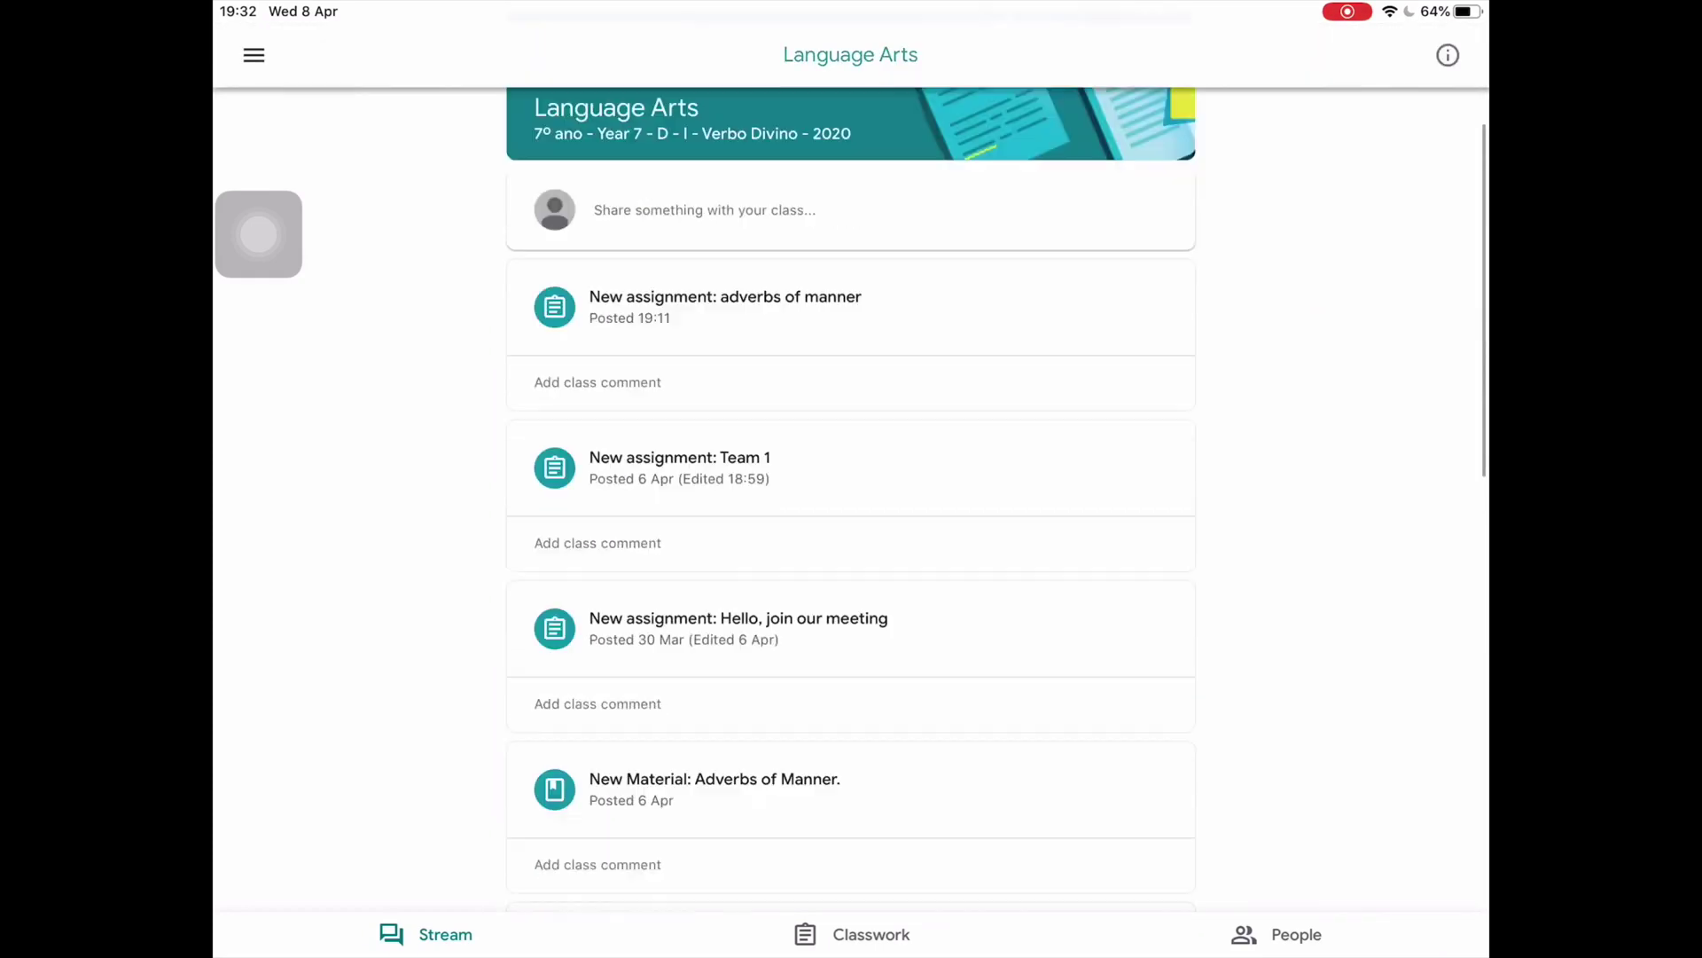
left_click_drag(258, 234, 1373, 250)
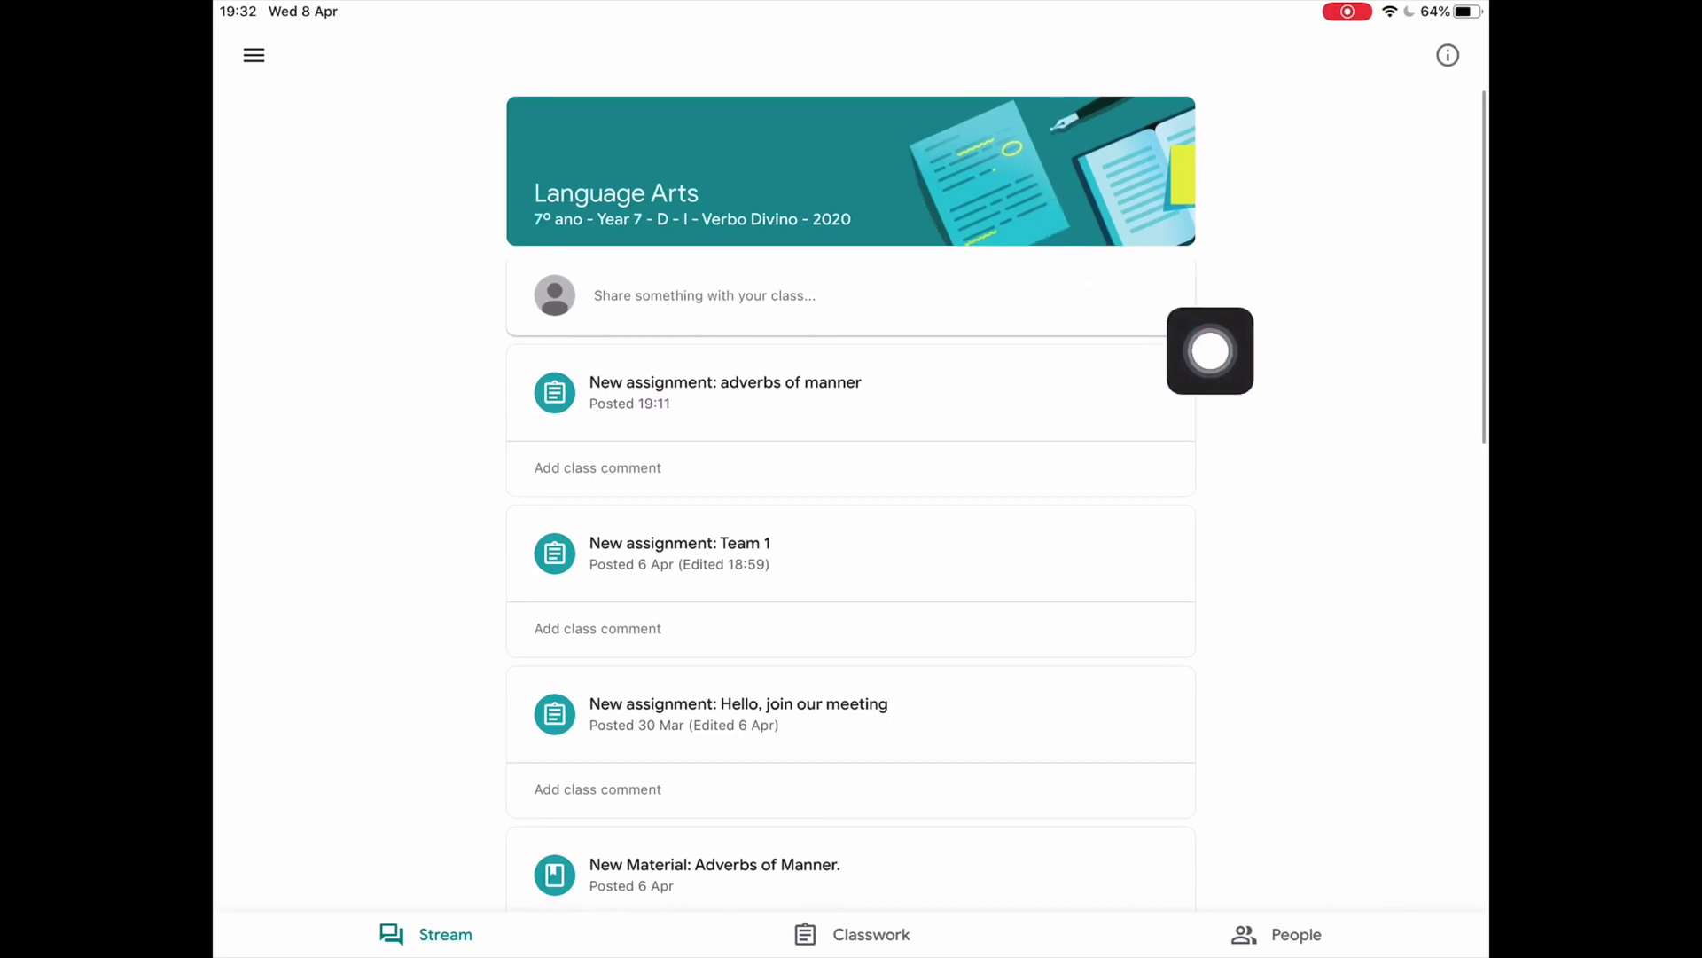